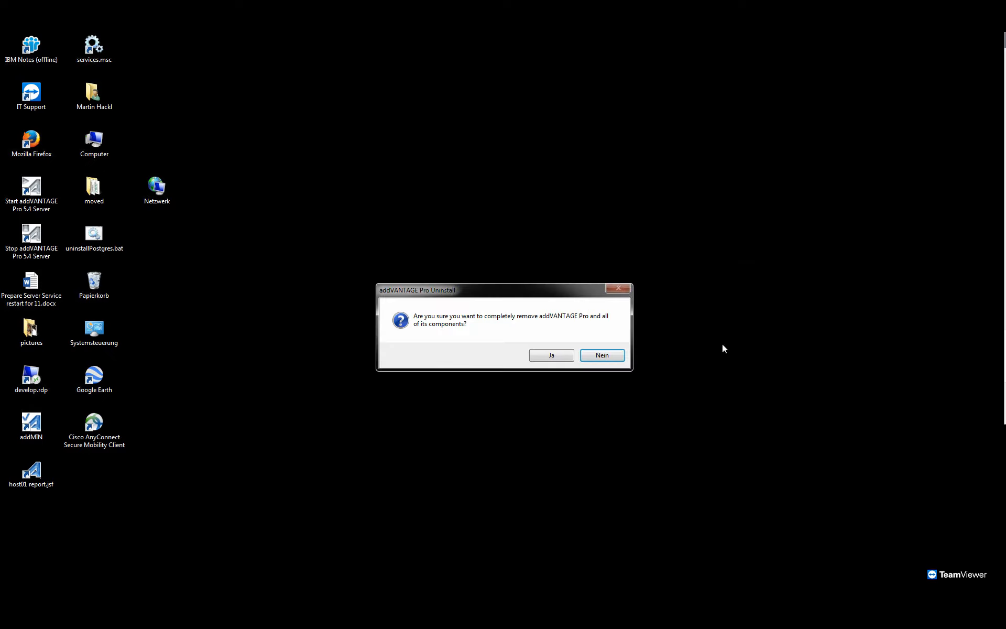
Confirm the complete removal of addVANTAGE Pro and all of its components, and close the uninstaller.
{"action": "left_click", "coordinate": [564, 356]}
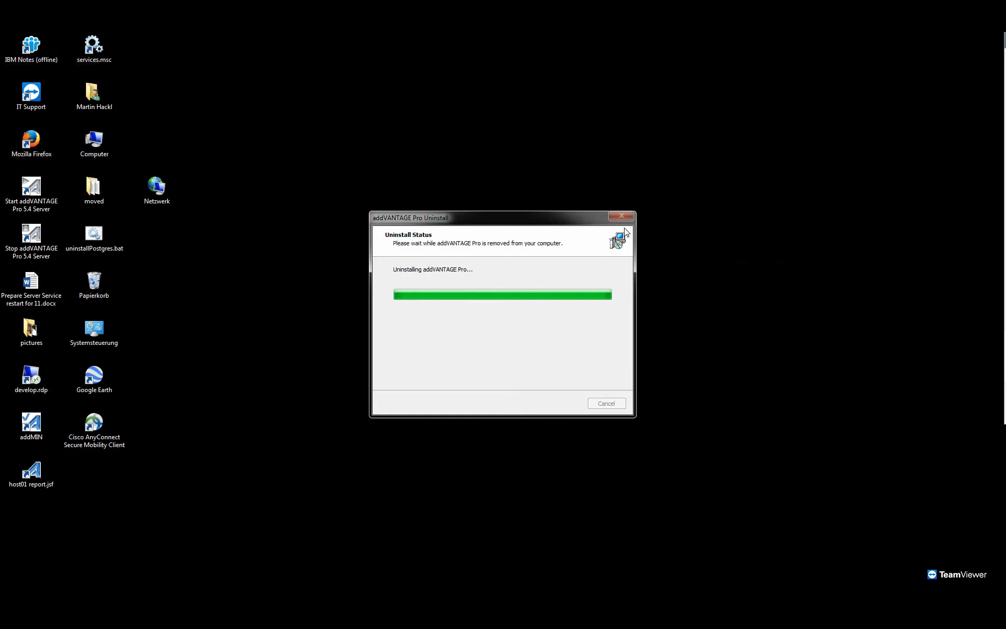
{"action": "left_click", "coordinate": [601, 365]}
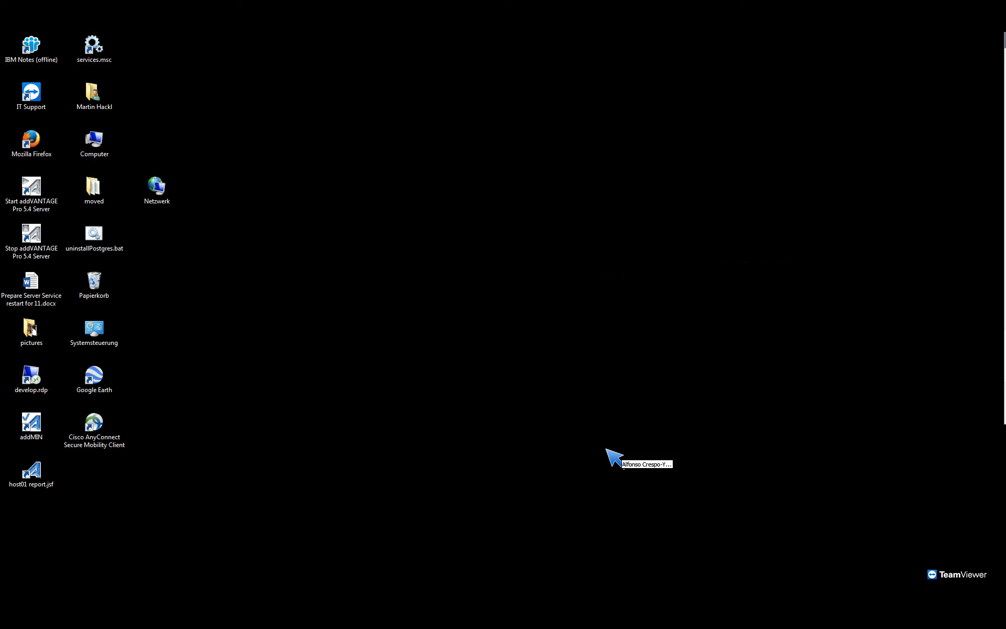
Look through the _apro66setup folder on drive C: for the apro installer, the extensions_free folder and the license file.
{"action": "left_click_drag", "start_coordinate": [754, 293], "coordinate": [504, 80]}
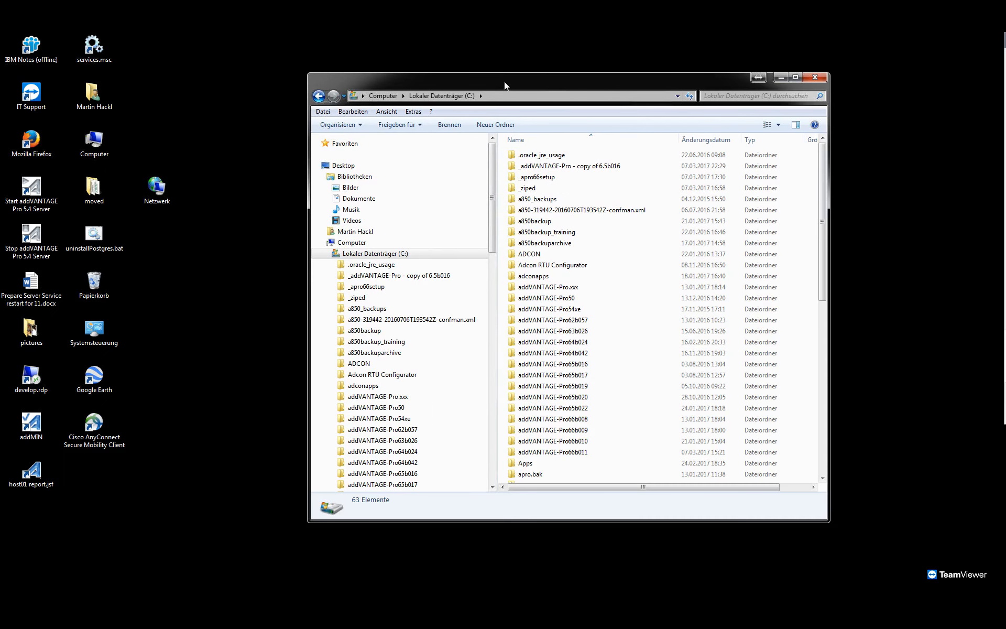
{"action": "double_click", "coordinate": [494, 175]}
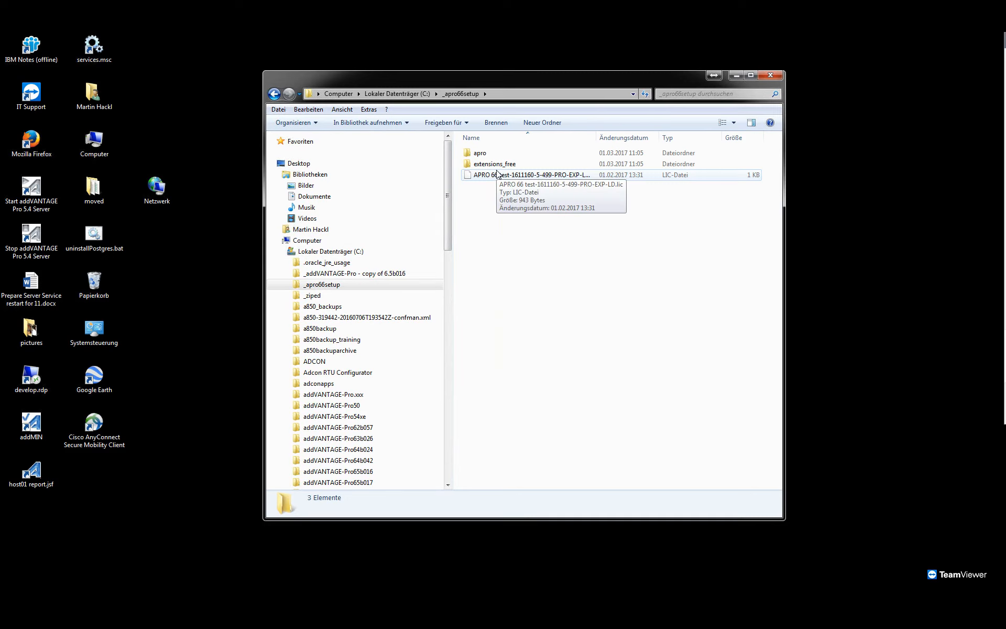
{"action": "double_click", "coordinate": [479, 154]}
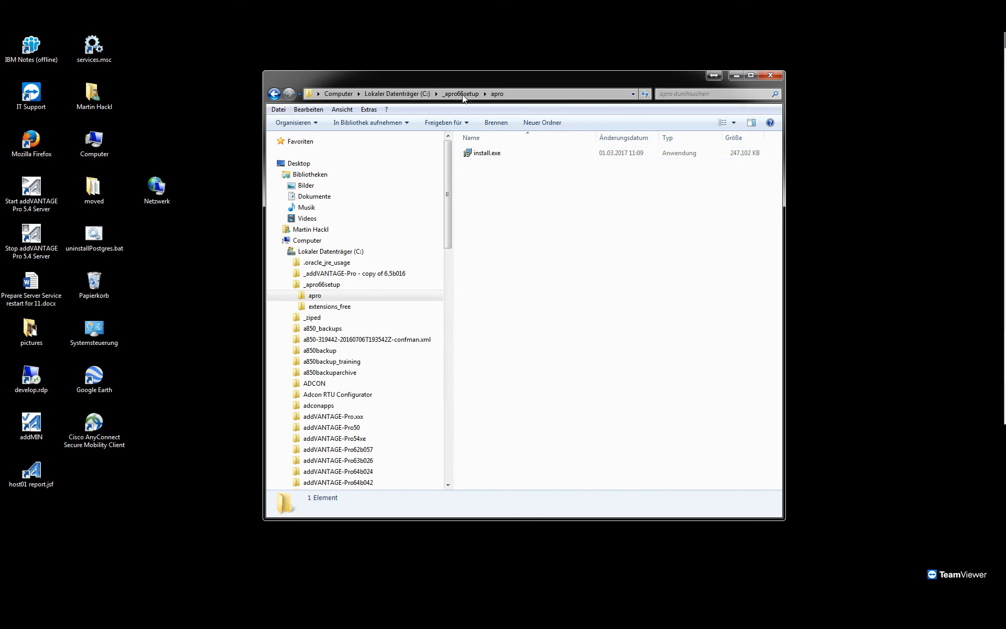
{"action": "key", "text": "BackSpace"}
{"action": "double_click", "coordinate": [487, 156]}
{"action": "left_click", "coordinate": [491, 157]}
{"action": "left_click", "coordinate": [464, 94]}
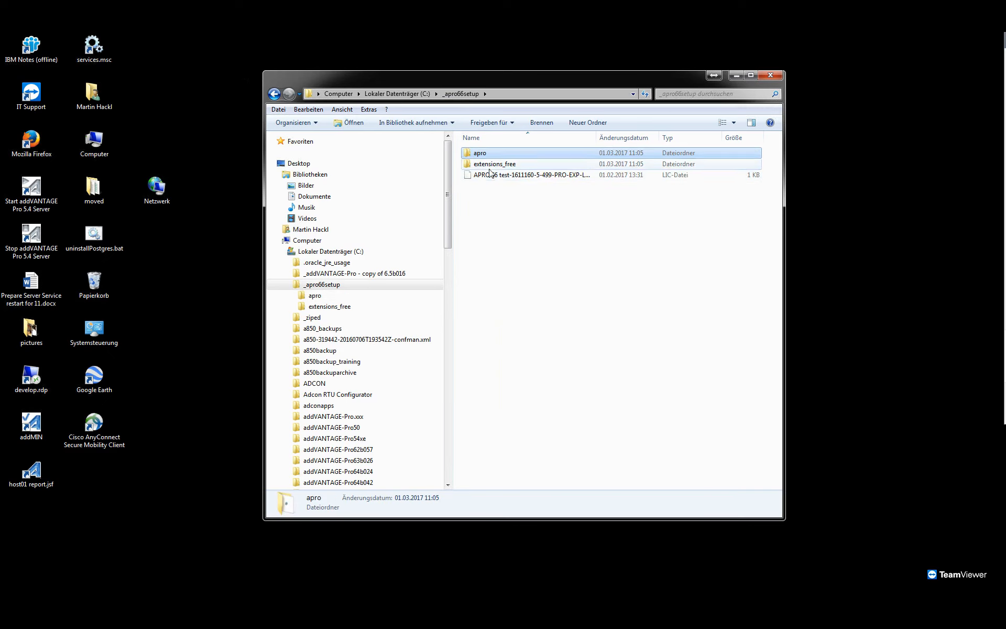
{"action": "left_click", "coordinate": [493, 165]}
{"action": "left_click", "coordinate": [513, 177]}
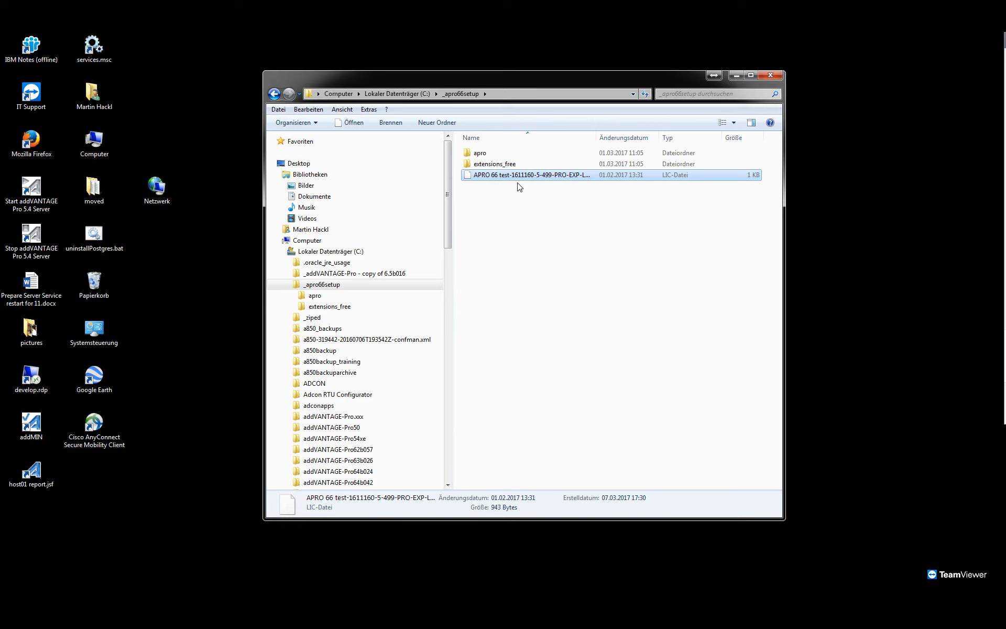
Run install.exe from the apro subfolder of _apro66setup as administrator.
{"action": "double_click", "coordinate": [369, 70]}
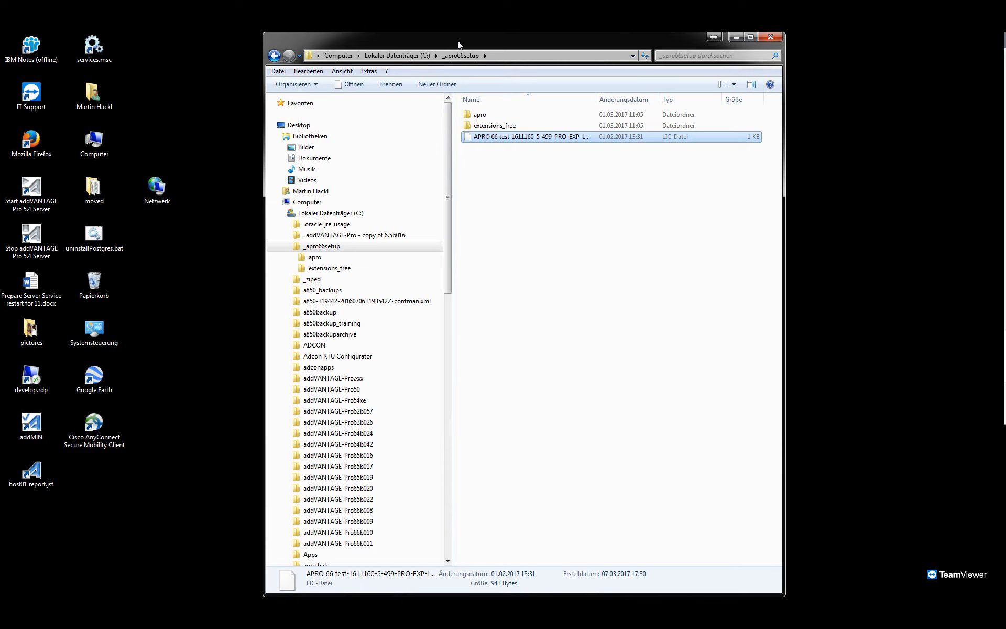
{"action": "double_click", "coordinate": [480, 115]}
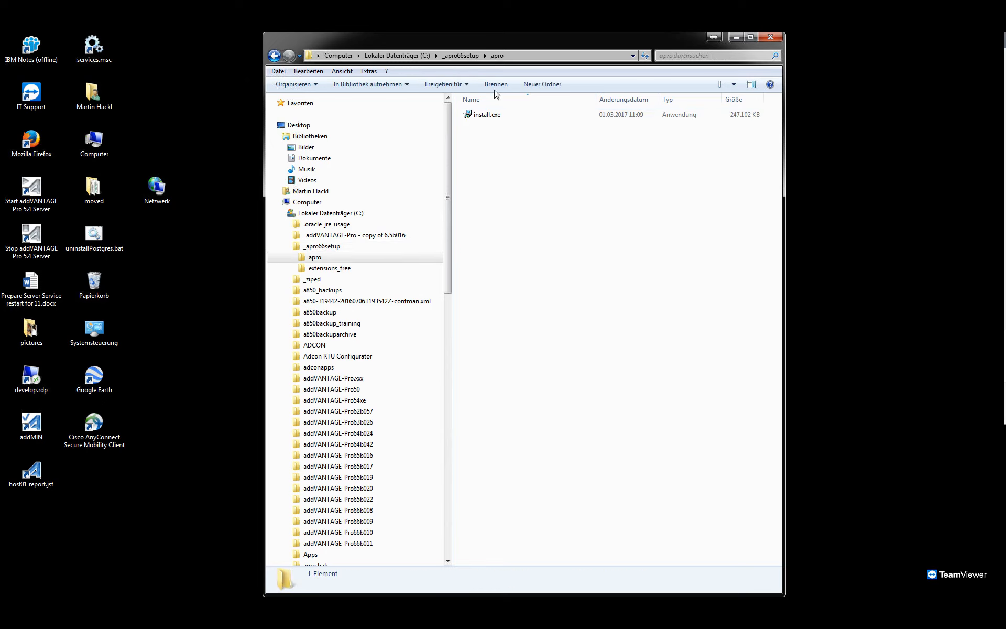
{"action": "right_click", "coordinate": [483, 117]}
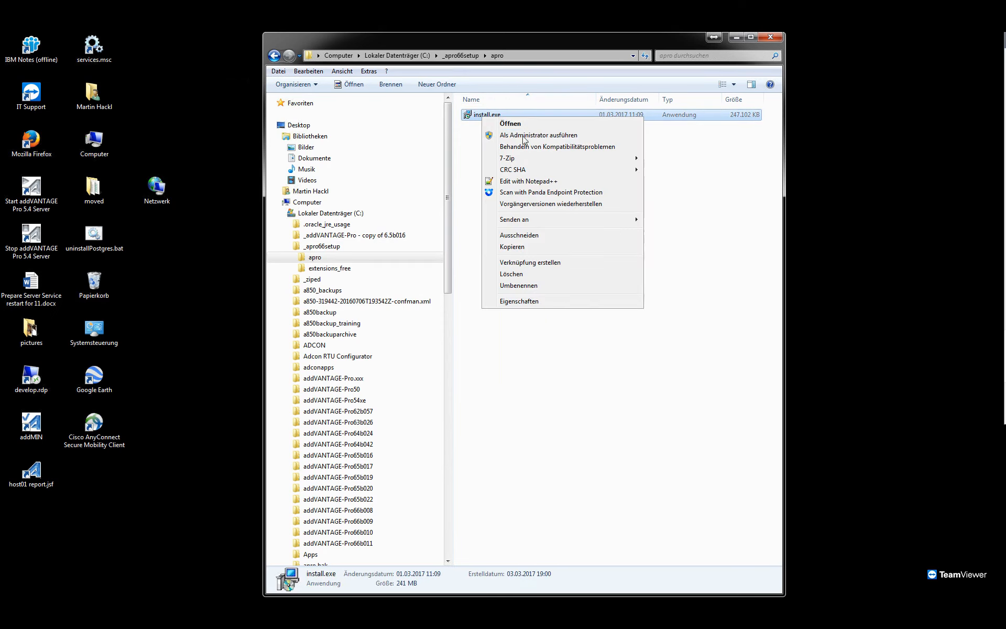
{"action": "left_click", "coordinate": [550, 137]}
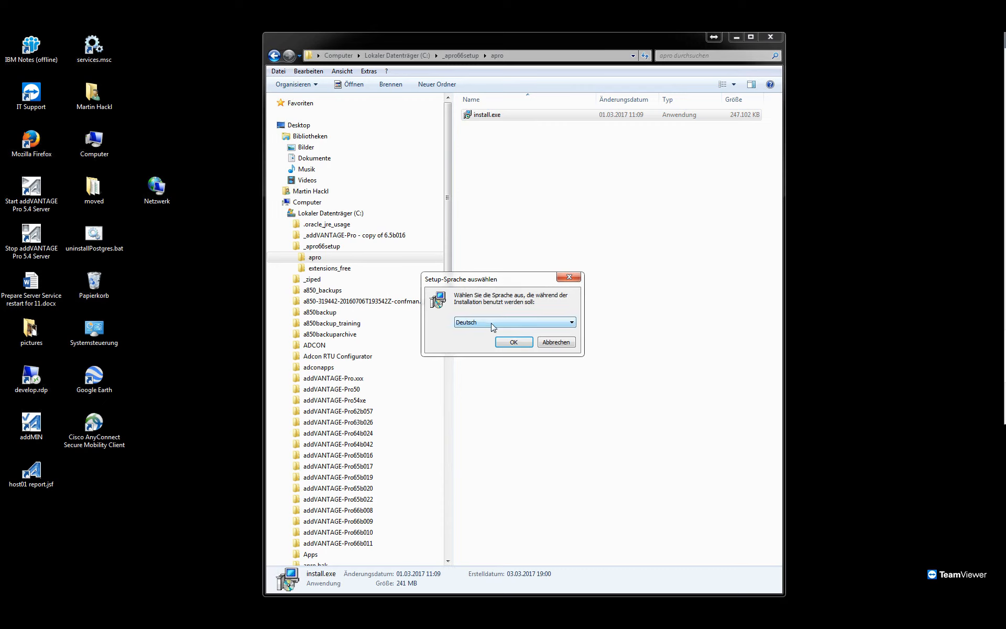
Choose English as the setup language and accept the addVANTAGE Pro license agreement.
{"action": "left_click", "coordinate": [495, 323]}
{"action": "left_click", "coordinate": [497, 339]}
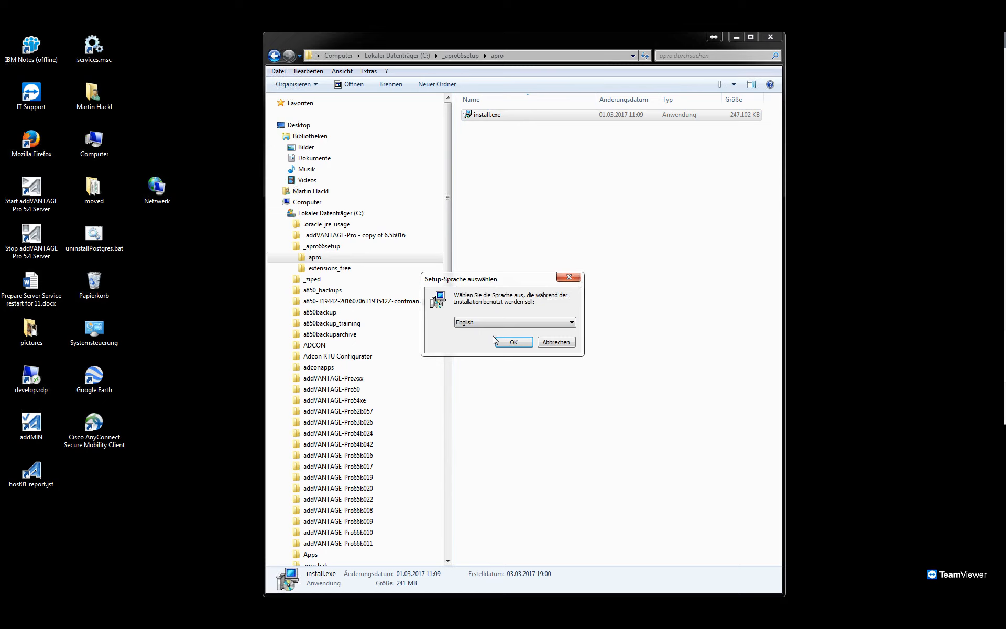
{"action": "left_click", "coordinate": [513, 344]}
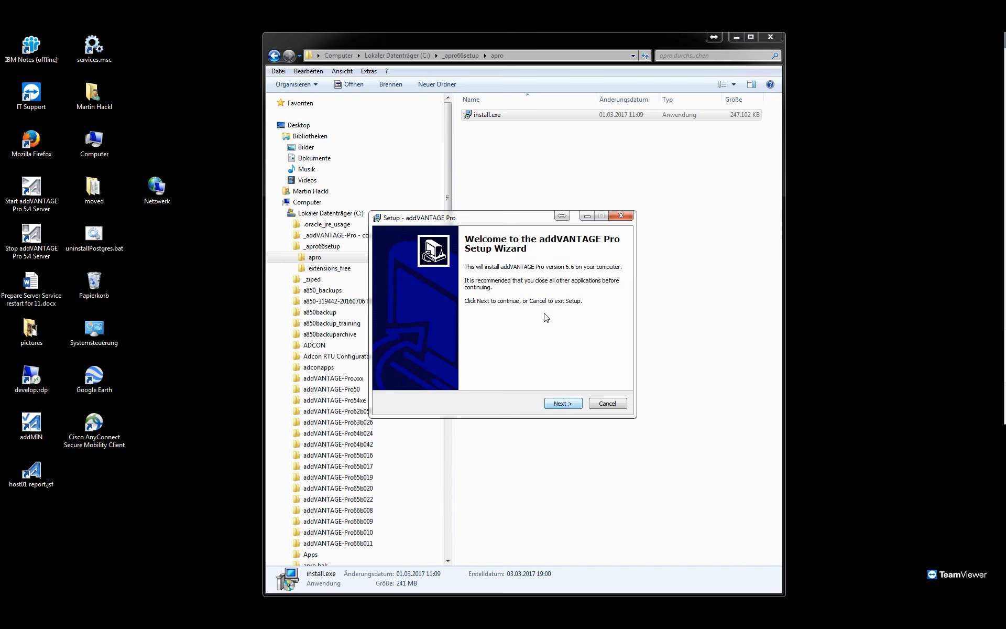
{"action": "left_click", "coordinate": [562, 404]}
{"action": "left_click", "coordinate": [443, 371]}
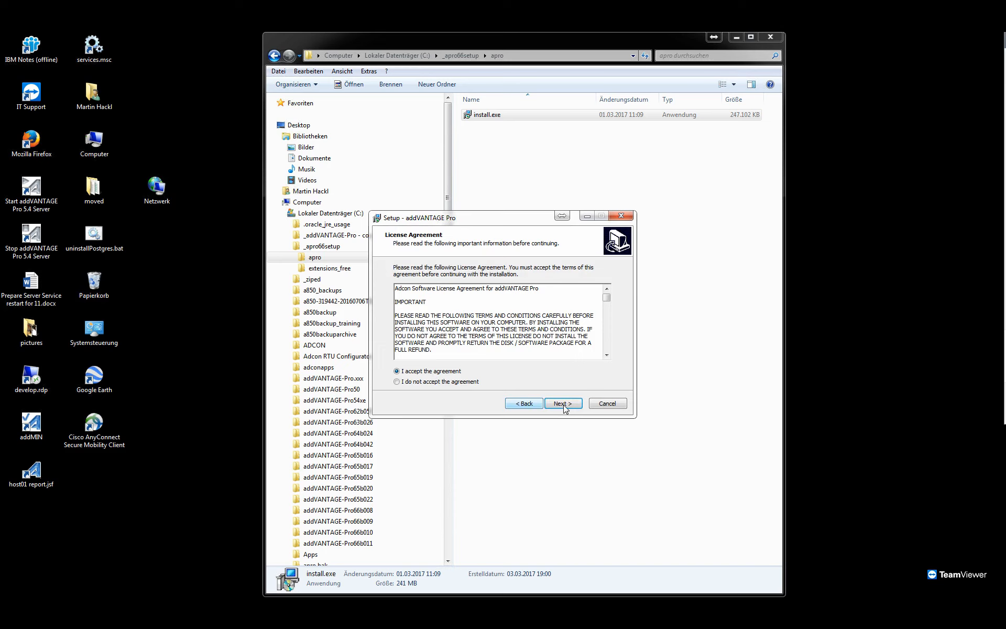
{"action": "key", "text": "Return"}
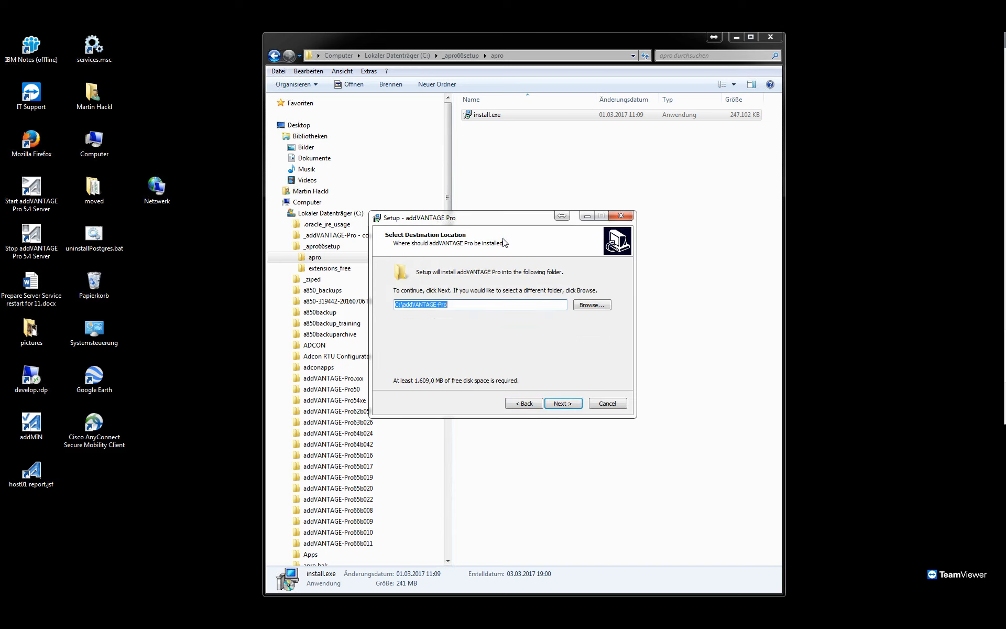
Keep C:\addVANTAGE-Pro as the installation's destination folder and continue to the additional tasks.
{"action": "left_click_drag", "start_coordinate": [509, 221], "coordinate": [665, 181]}
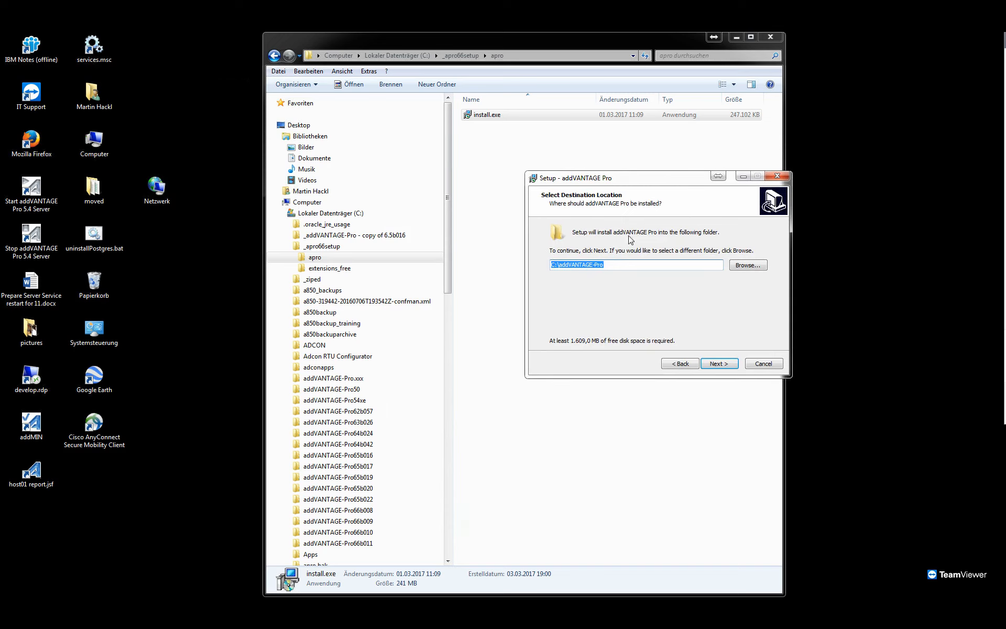
{"action": "left_click", "coordinate": [623, 265]}
{"action": "left_click_drag", "start_coordinate": [683, 182], "coordinate": [710, 137]}
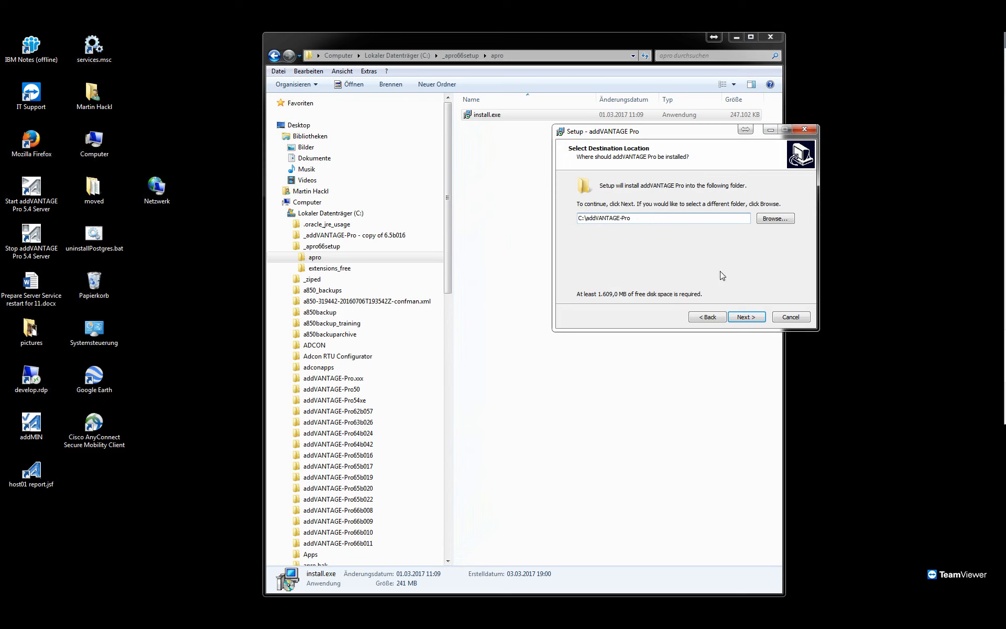
{"action": "left_click", "coordinate": [744, 316]}
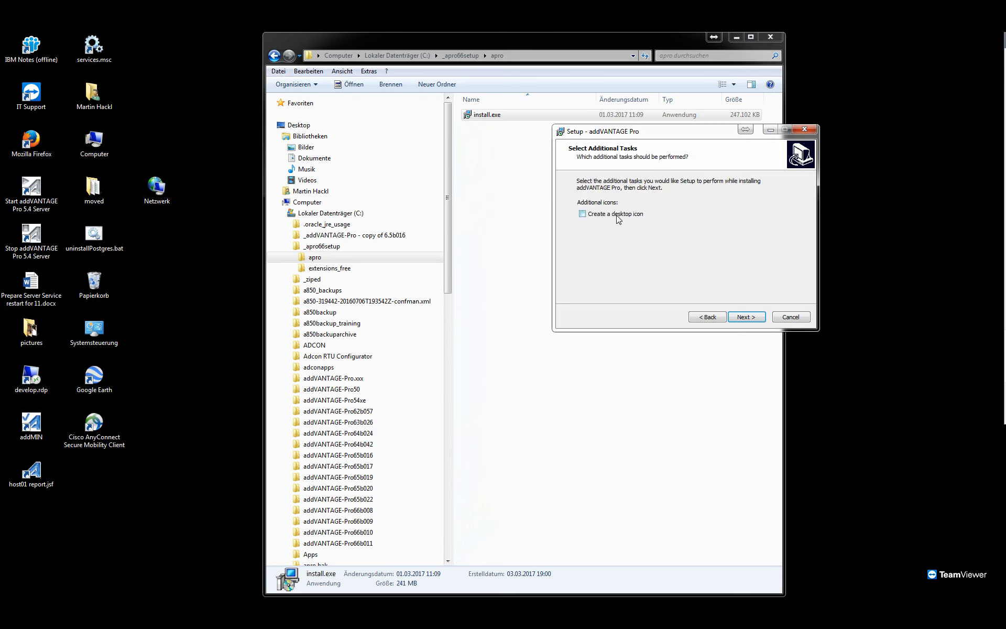
Enable creating a desktop icon and install addVANTAGE Pro.
{"action": "left_click", "coordinate": [623, 215]}
{"action": "left_click", "coordinate": [616, 216]}
{"action": "left_click", "coordinate": [633, 216]}
{"action": "left_click", "coordinate": [744, 321]}
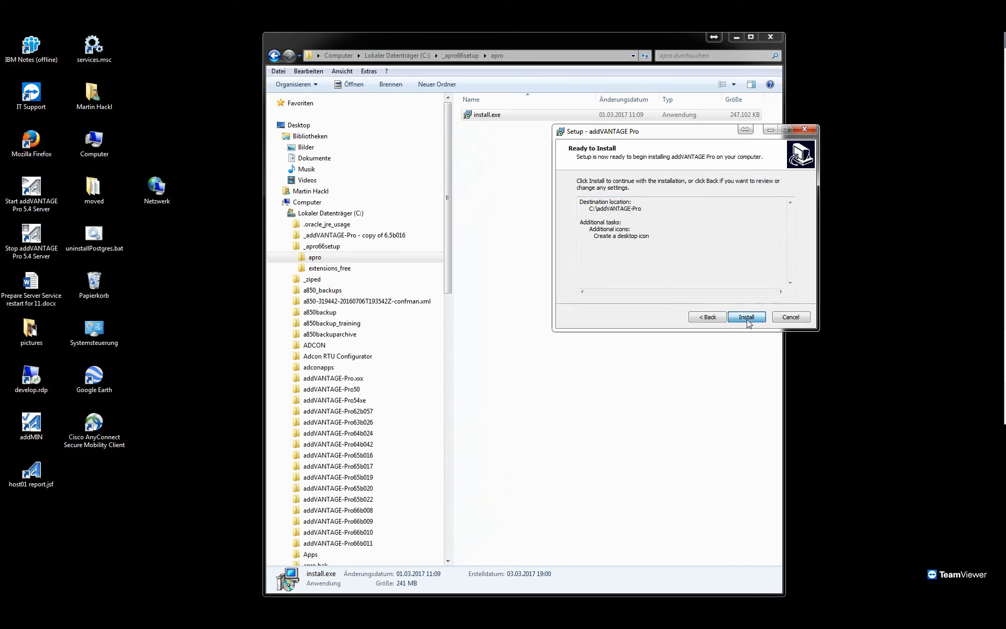
{"action": "left_click", "coordinate": [746, 318]}
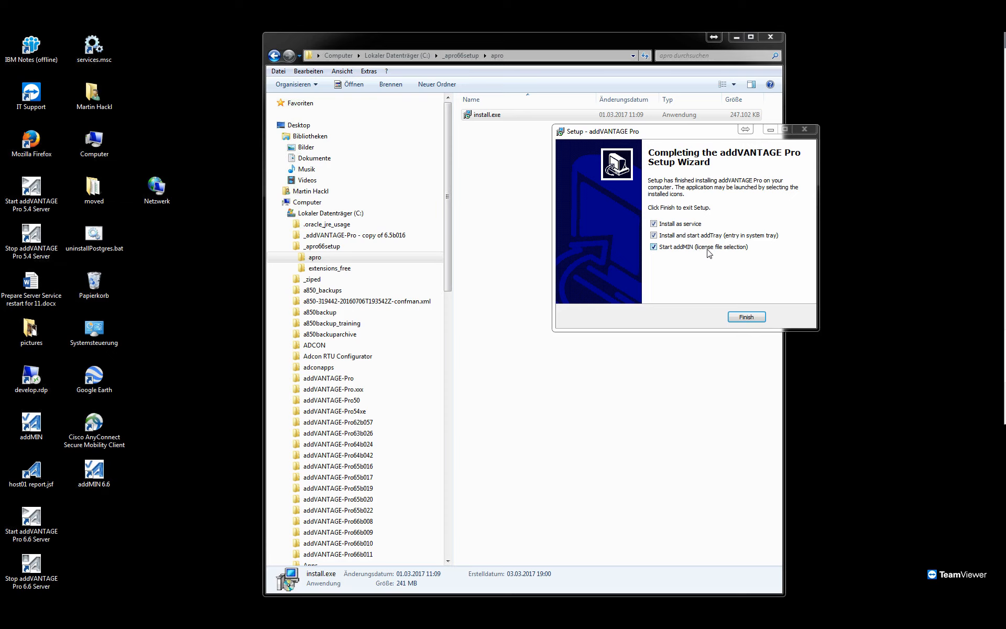
Open the bin folder inside C:\addVANTAGE-Pro, leaving the setup wizard open beside the file window.
{"action": "left_click_drag", "start_coordinate": [649, 140], "coordinate": [689, 103]}
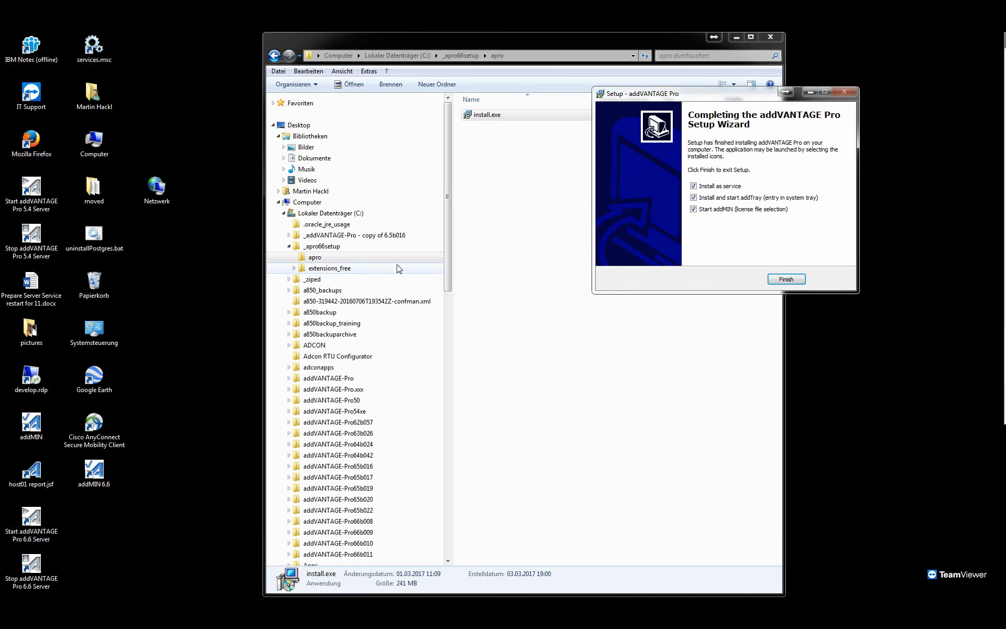
{"action": "left_click", "coordinate": [316, 214]}
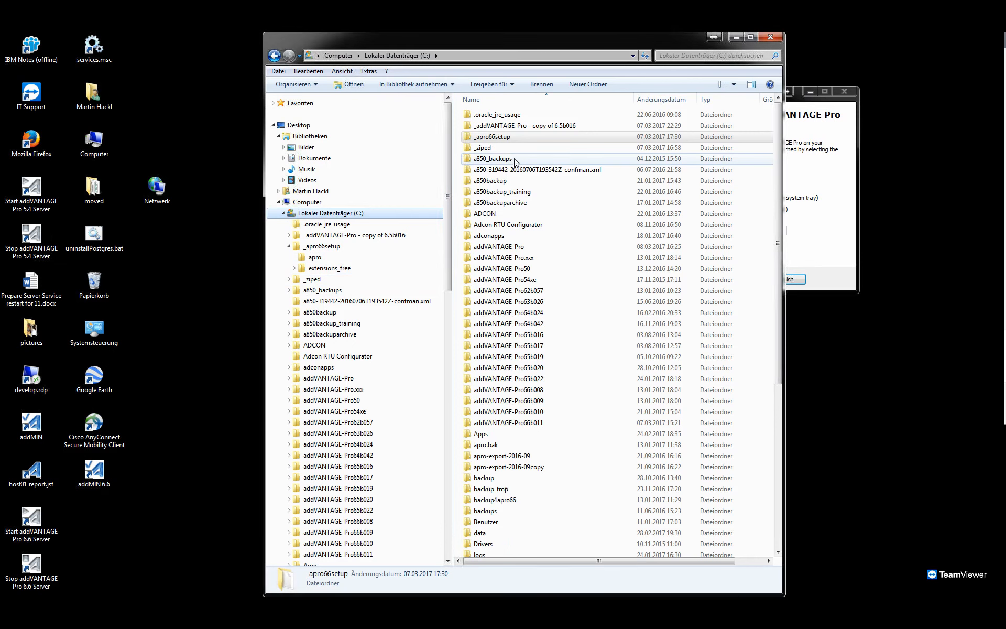
{"action": "left_click", "coordinate": [520, 236]}
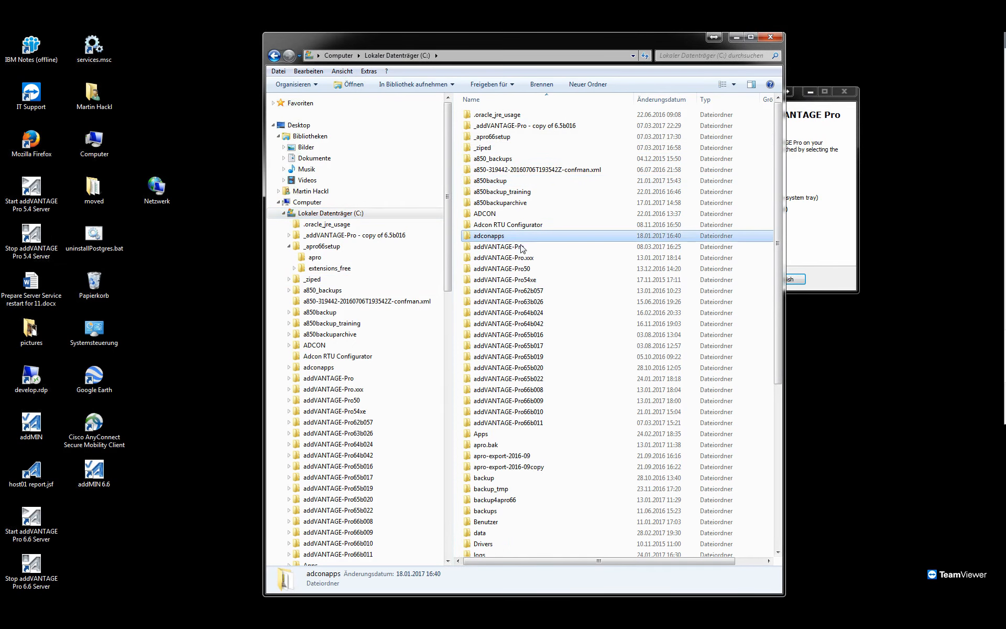
{"action": "double_click", "coordinate": [522, 247]}
{"action": "left_click_drag", "start_coordinate": [517, 49], "coordinate": [377, 45]}
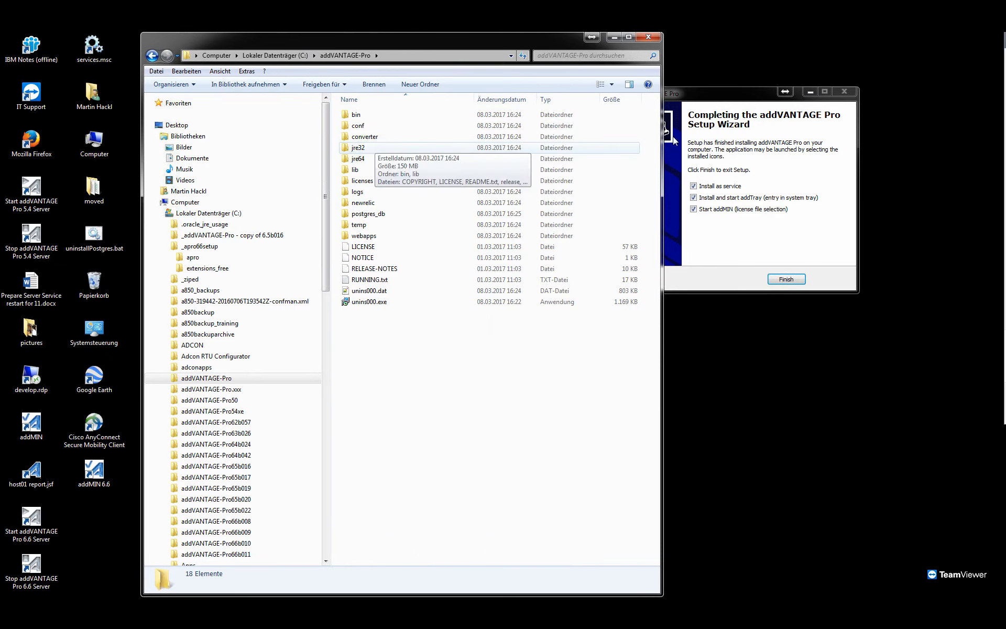
{"action": "left_click_drag", "start_coordinate": [710, 99], "coordinate": [801, 89]}
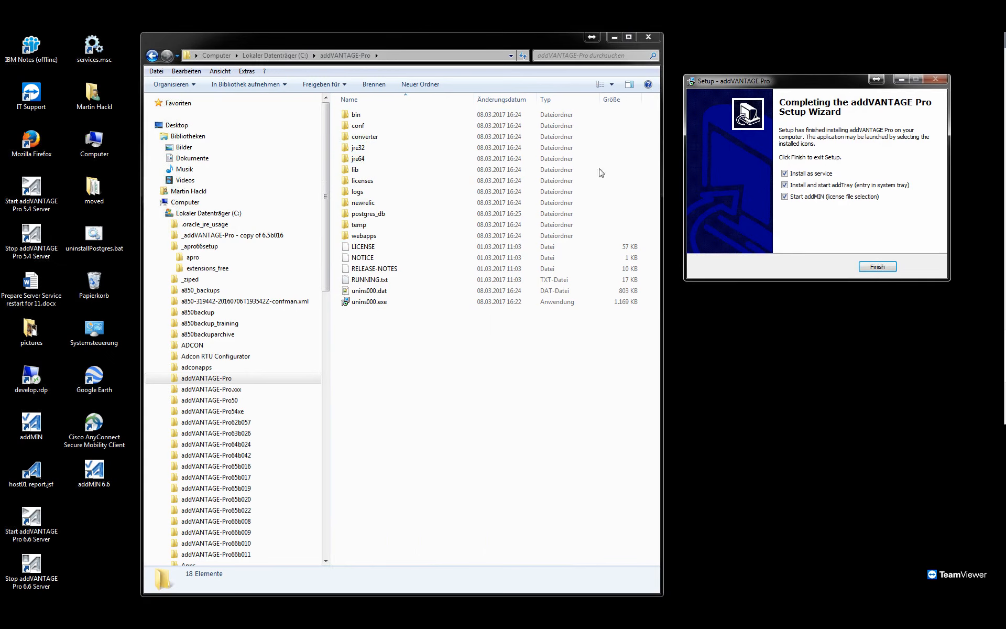
{"action": "double_click", "coordinate": [360, 115]}
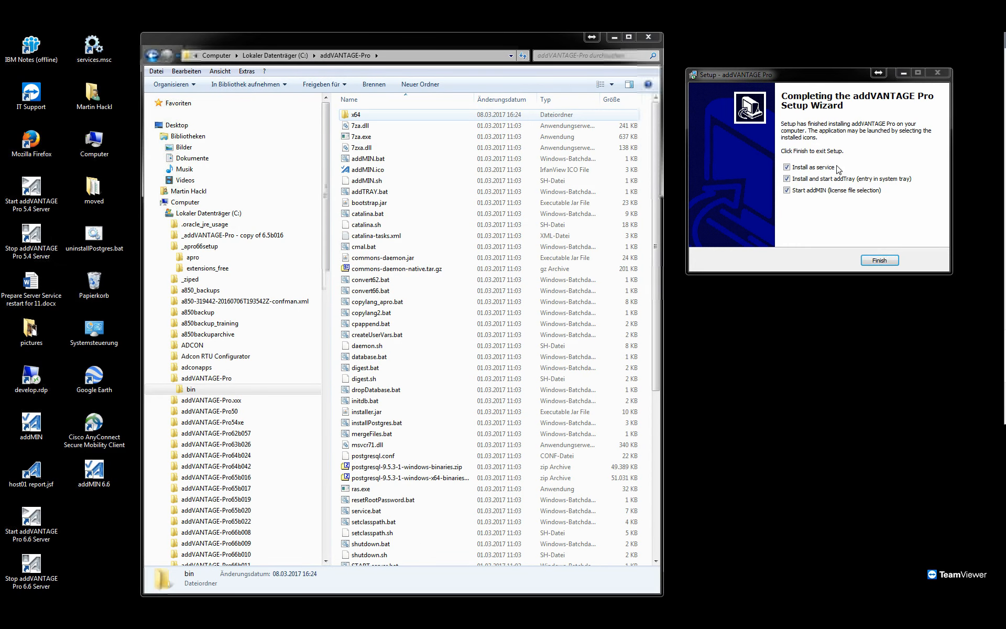
Open uservars.bat from the bin folder in Notepad++.
{"action": "left_click", "coordinate": [362, 369]}
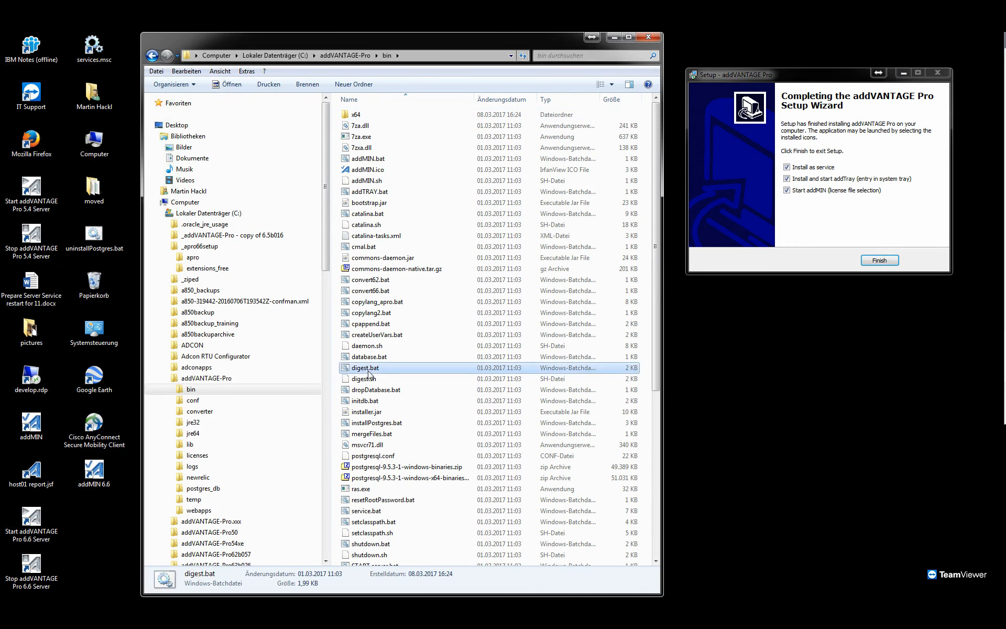
{"action": "scroll", "coordinate": [364, 377], "scroll_direction": "down", "scroll_amount": 8}
{"action": "left_click", "coordinate": [368, 518]}
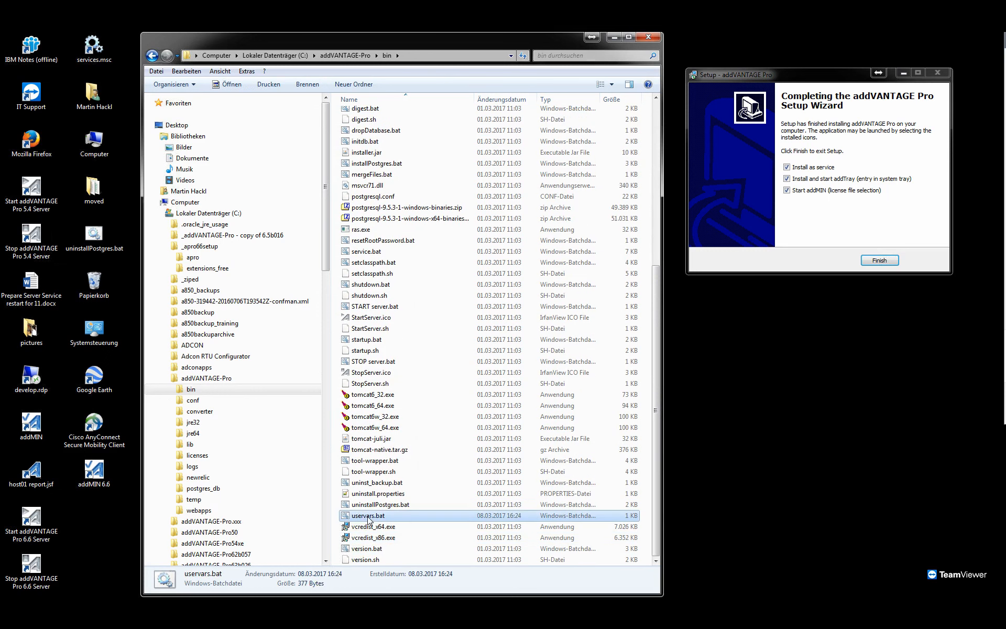
{"action": "right_click", "coordinate": [369, 521]}
{"action": "left_click", "coordinate": [423, 388]}
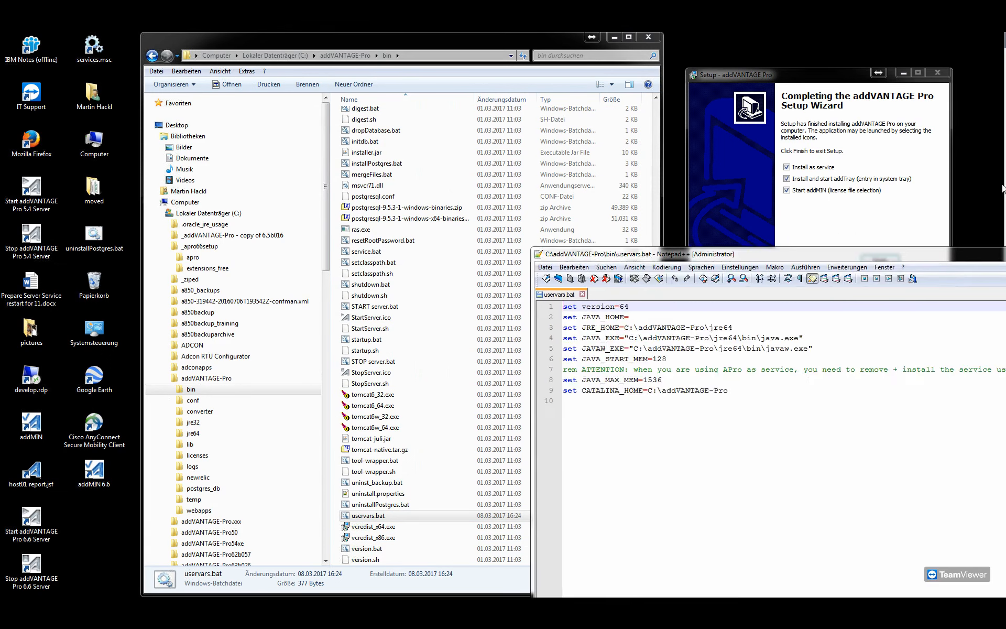
Set JAVA_MAX_MEM to 3072 in uservars.bat and close the file.
{"action": "double_click", "coordinate": [443, 263]}
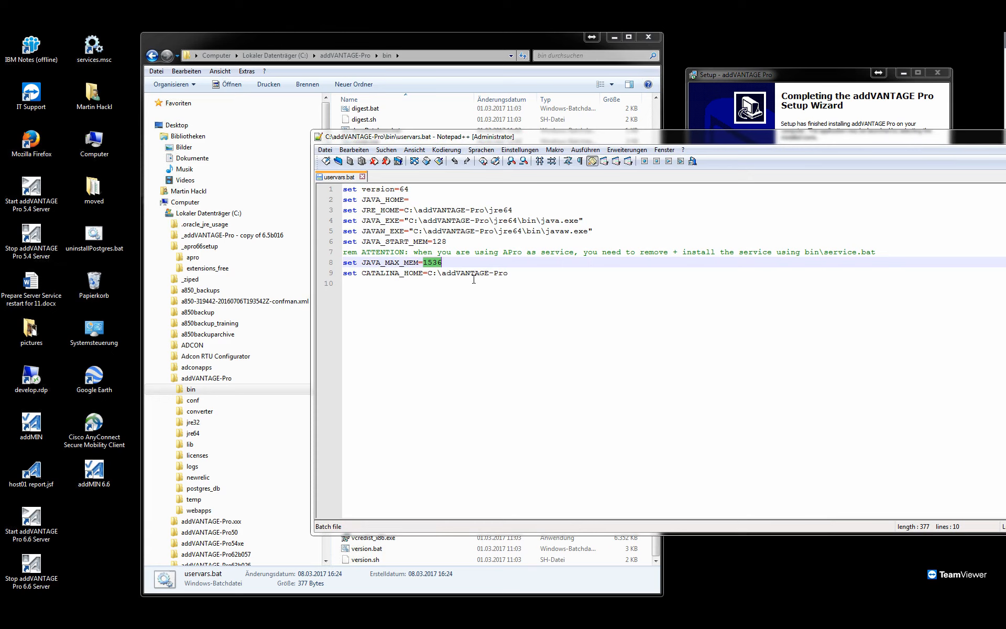
{"action": "type", "text": "2072"}
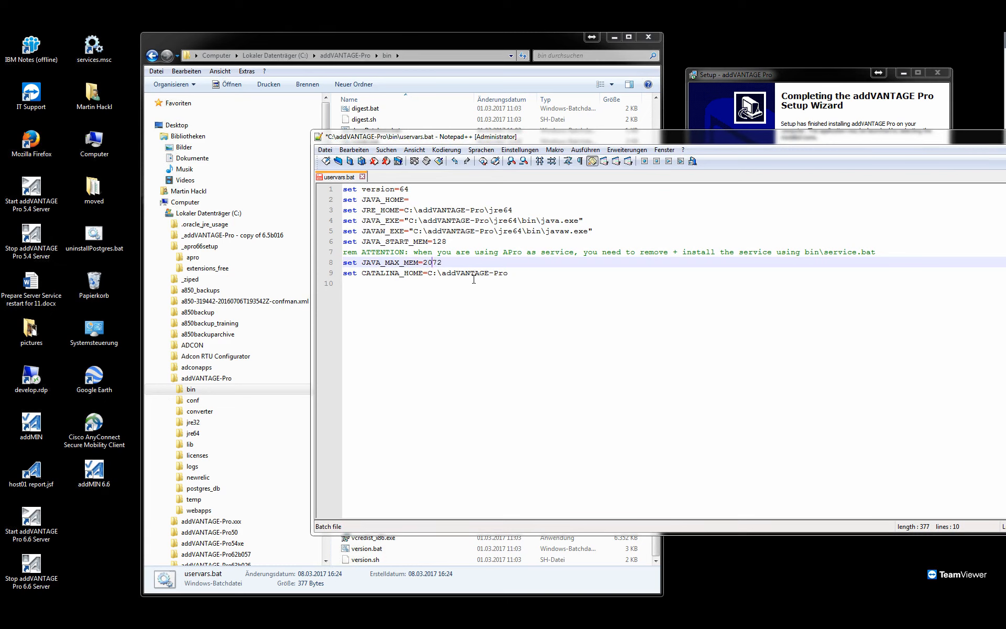
{"action": "key", "text": "BackSpace"}
{"action": "key", "text": "BackSpace"}
{"action": "key", "text": "BackSpace"}
{"action": "key", "text": "BackSpace"}
{"action": "type", "text": "3072"}
{"action": "left_click_drag", "start_coordinate": [531, 145], "coordinate": [1005, 121]}
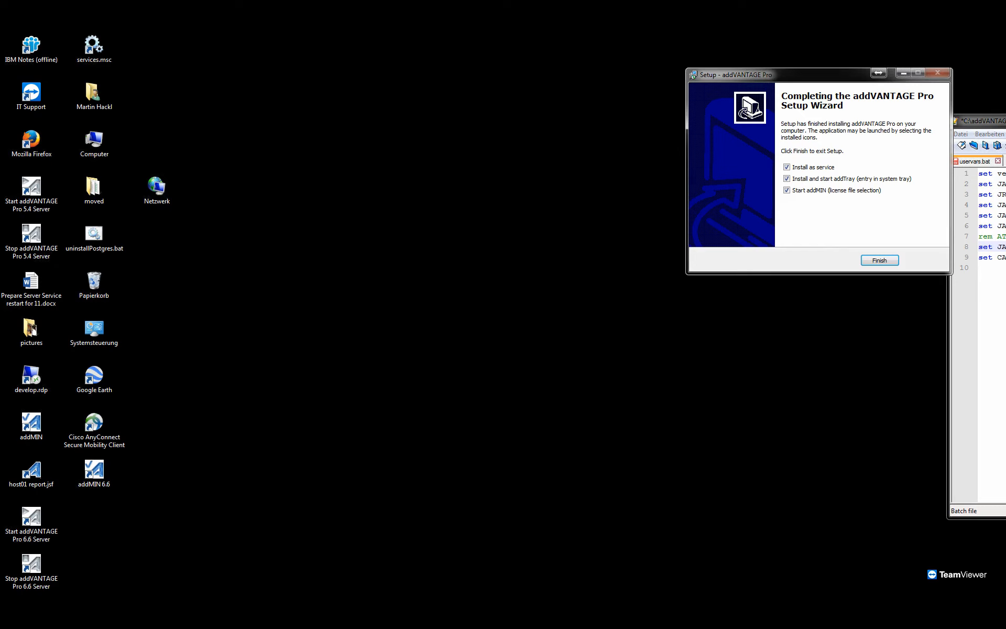
{"action": "left_click", "coordinate": [1005, 119]}
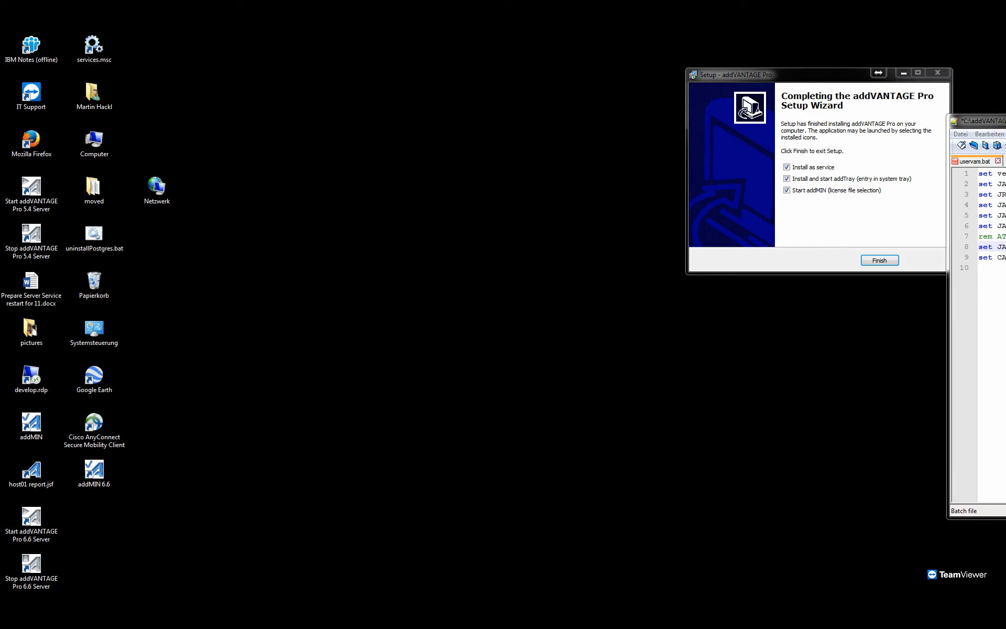
Finish the setup wizard with service installation, addTray and the addMIN license file selection enabled.
{"action": "left_click_drag", "start_coordinate": [846, 79], "coordinate": [795, 82]}
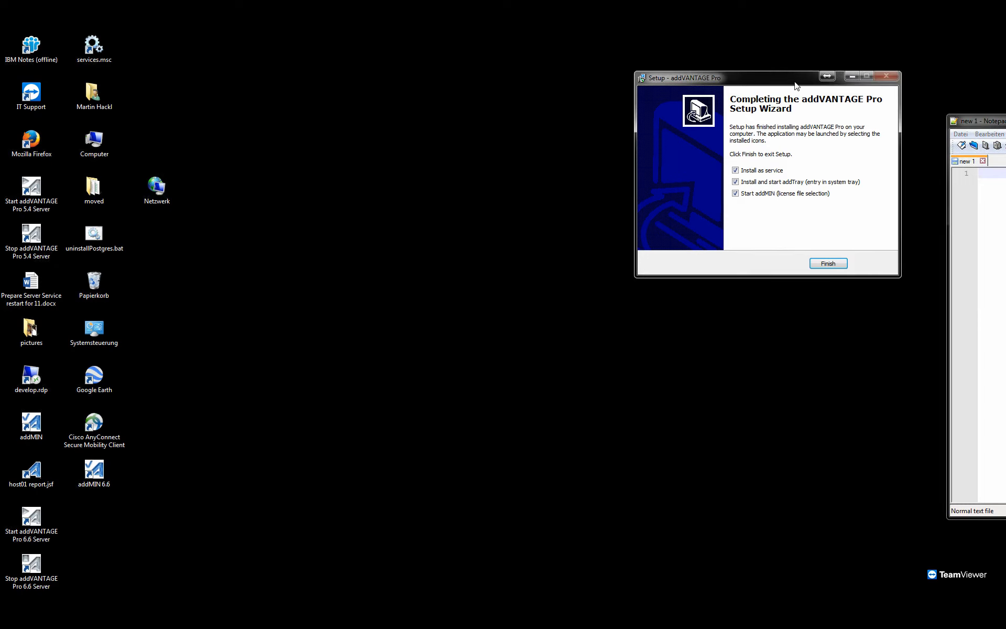
{"action": "left_click", "coordinate": [831, 266]}
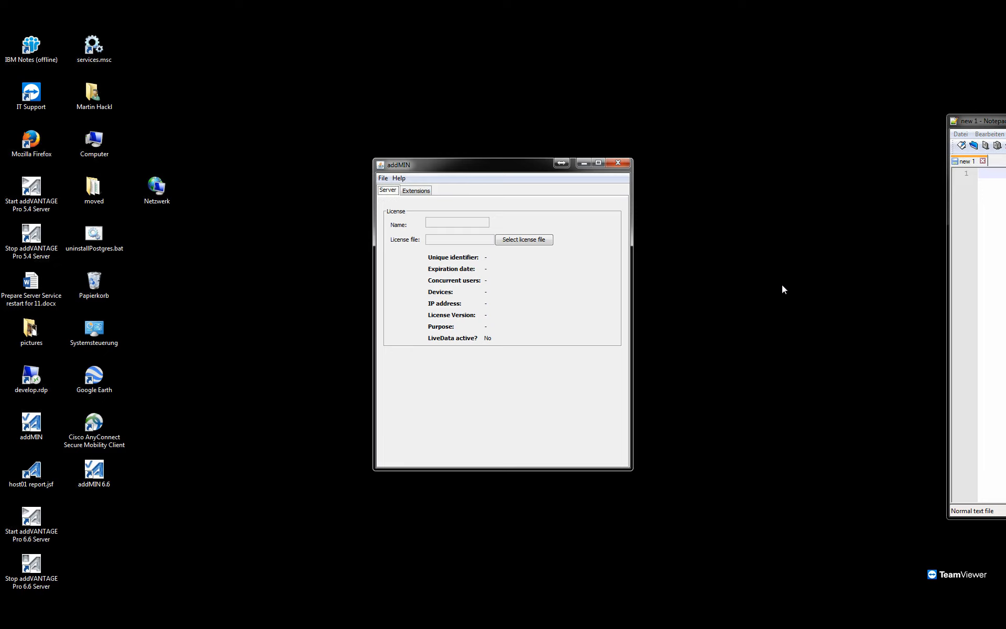
Import the APRO 66 test license file from the _apro66setup folder on drive C into addMIN.
{"action": "left_click", "coordinate": [537, 242]}
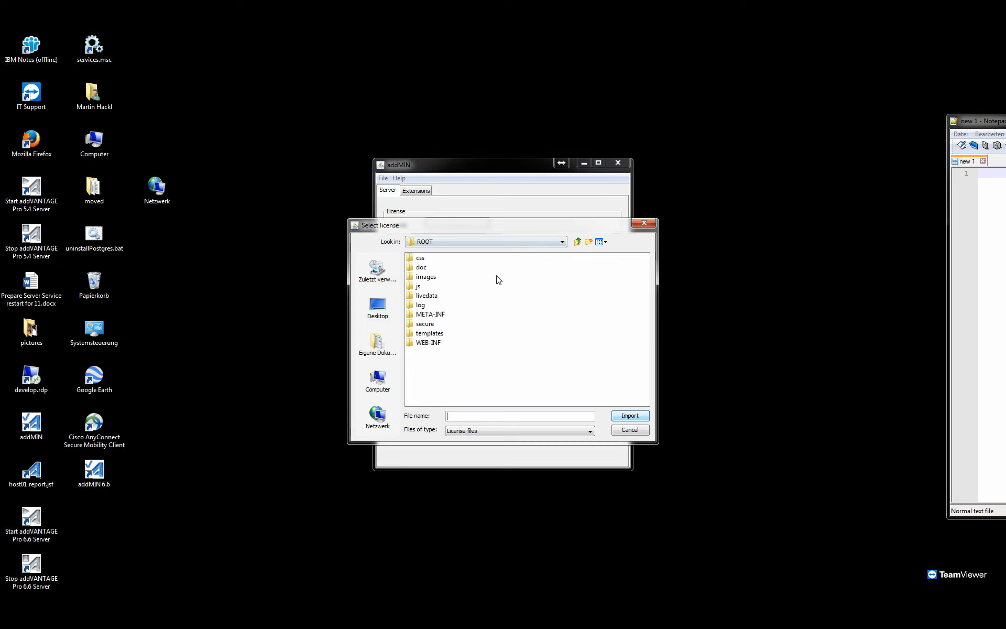
{"action": "left_click", "coordinate": [390, 384]}
{"action": "double_click", "coordinate": [455, 257]}
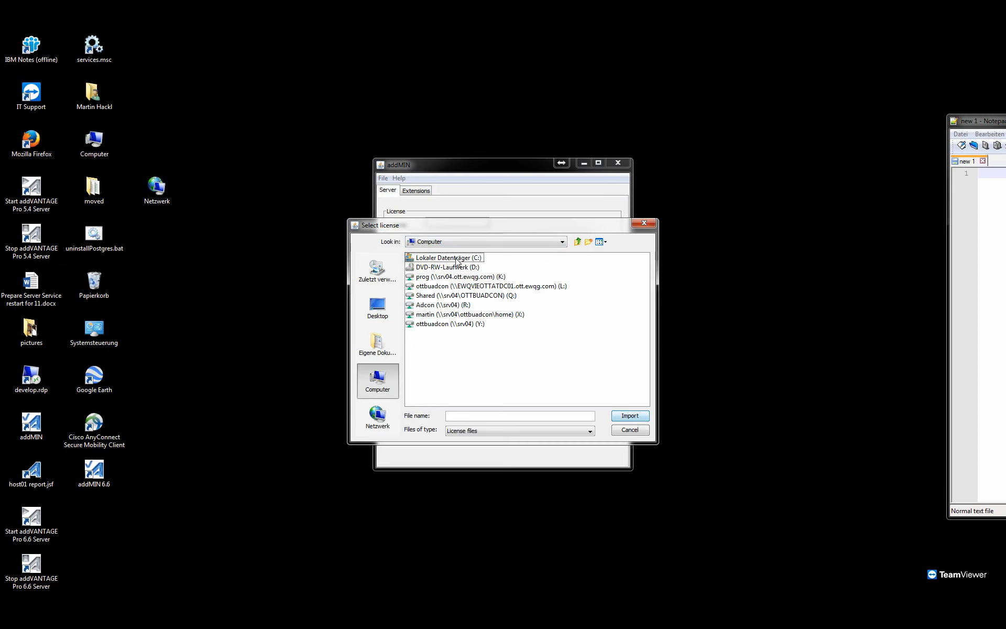
{"action": "double_click", "coordinate": [443, 277]}
{"action": "left_click", "coordinate": [446, 277]}
{"action": "left_click", "coordinate": [626, 417]}
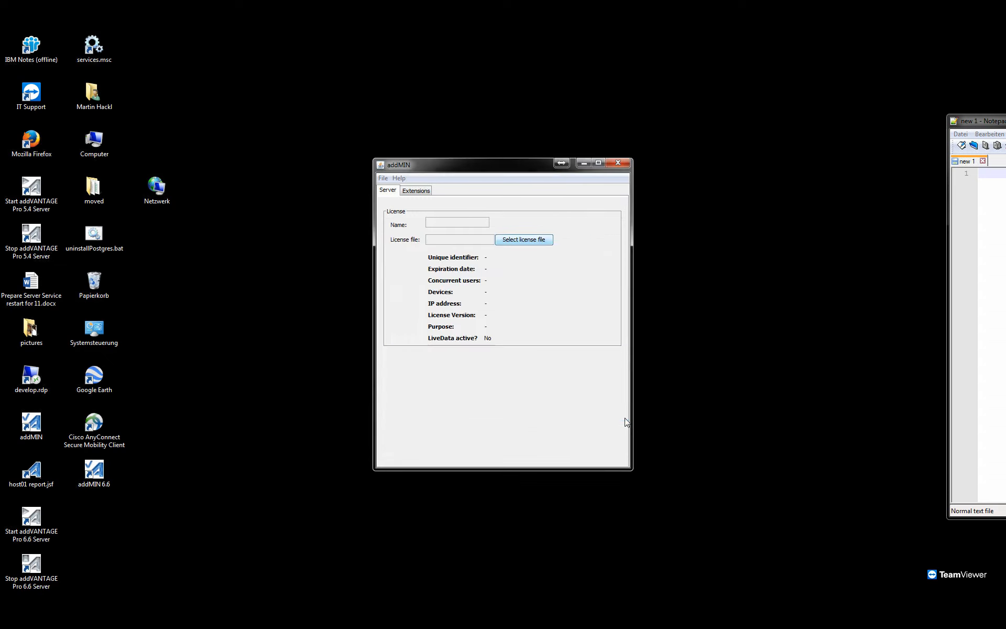
{"action": "left_click", "coordinate": [480, 348]}
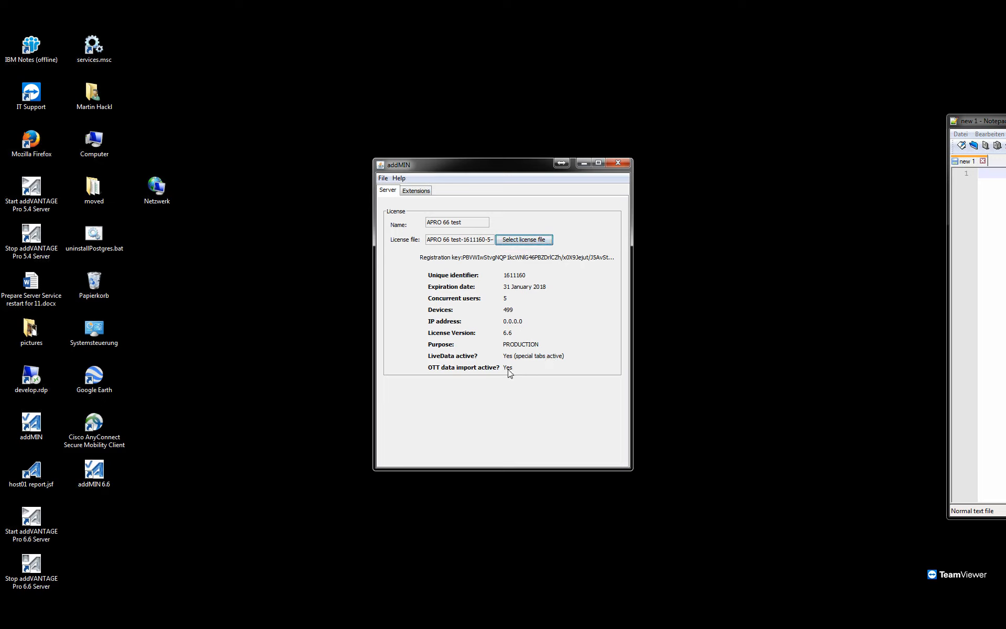
Load the extensions_free folder from C:\_apro66setup as the source for installing new addMIN extensions.
{"action": "left_click", "coordinate": [422, 191]}
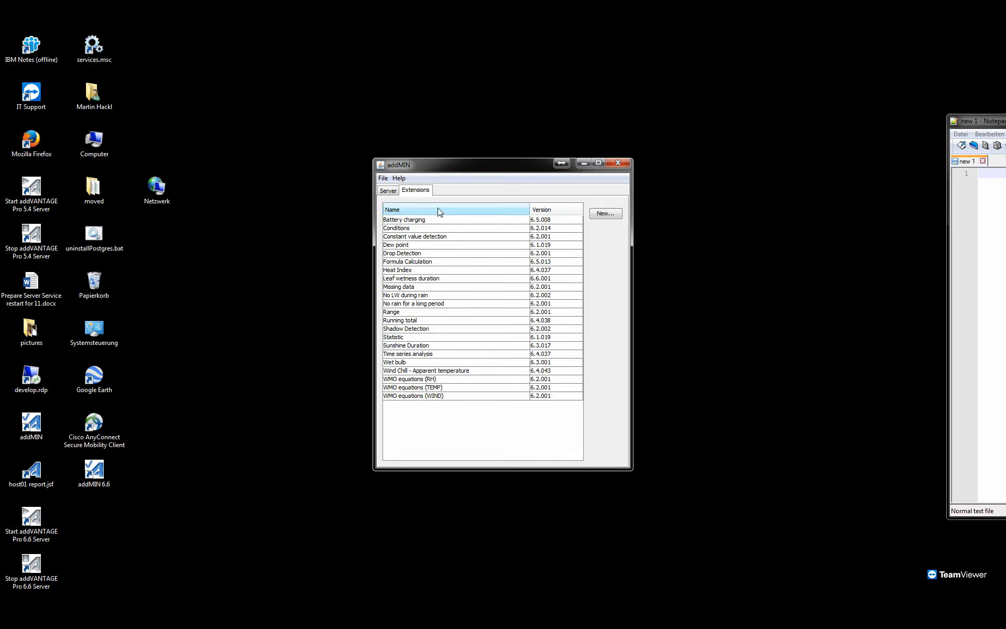
{"action": "left_click", "coordinate": [606, 214]}
{"action": "left_click", "coordinate": [380, 385]}
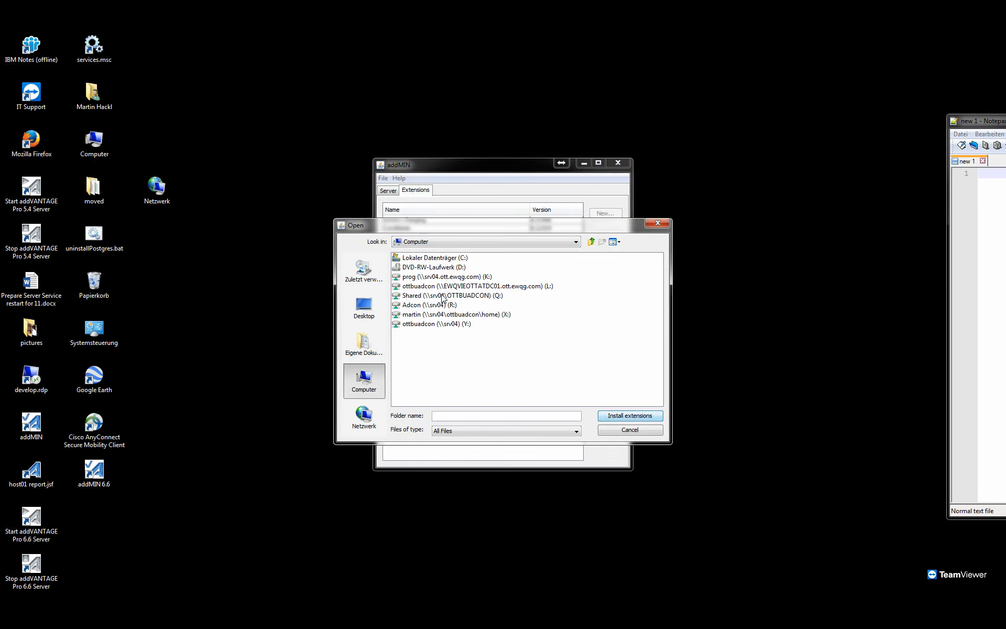
{"action": "double_click", "coordinate": [438, 259]}
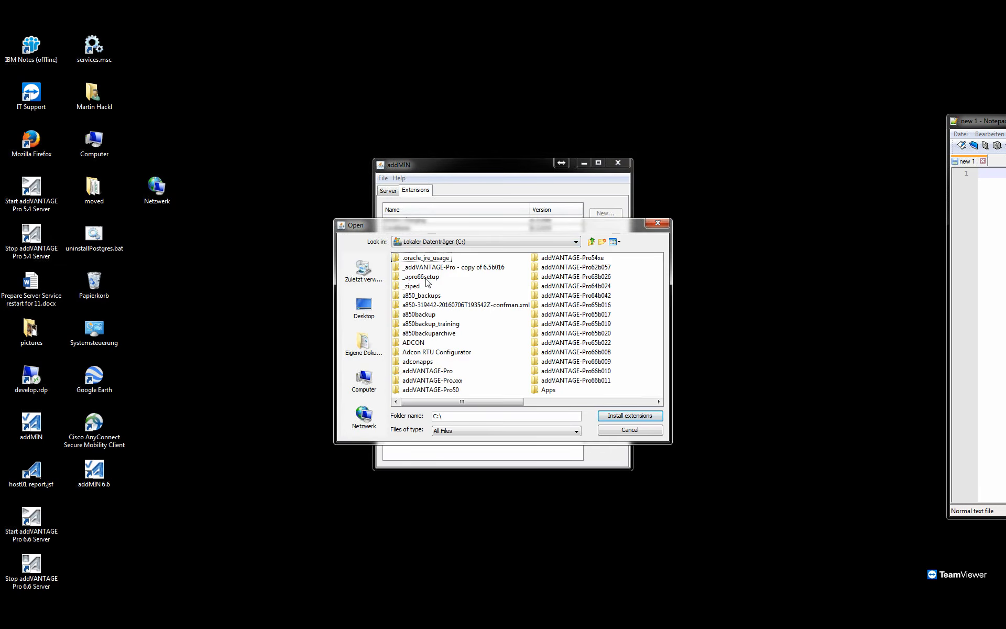
{"action": "double_click", "coordinate": [426, 277]}
{"action": "left_click", "coordinate": [425, 267]}
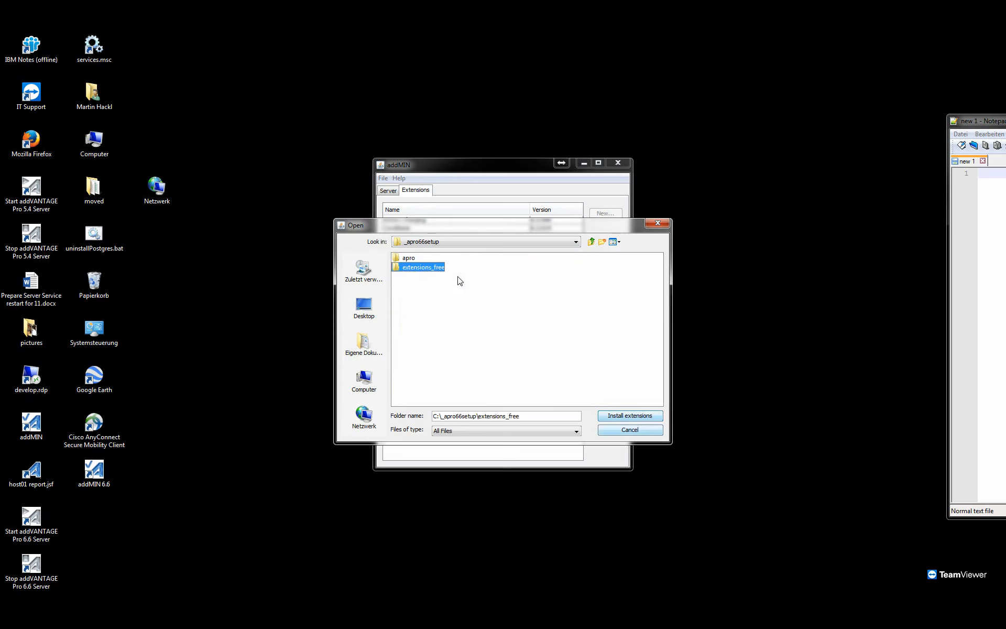
{"action": "left_click", "coordinate": [628, 416]}
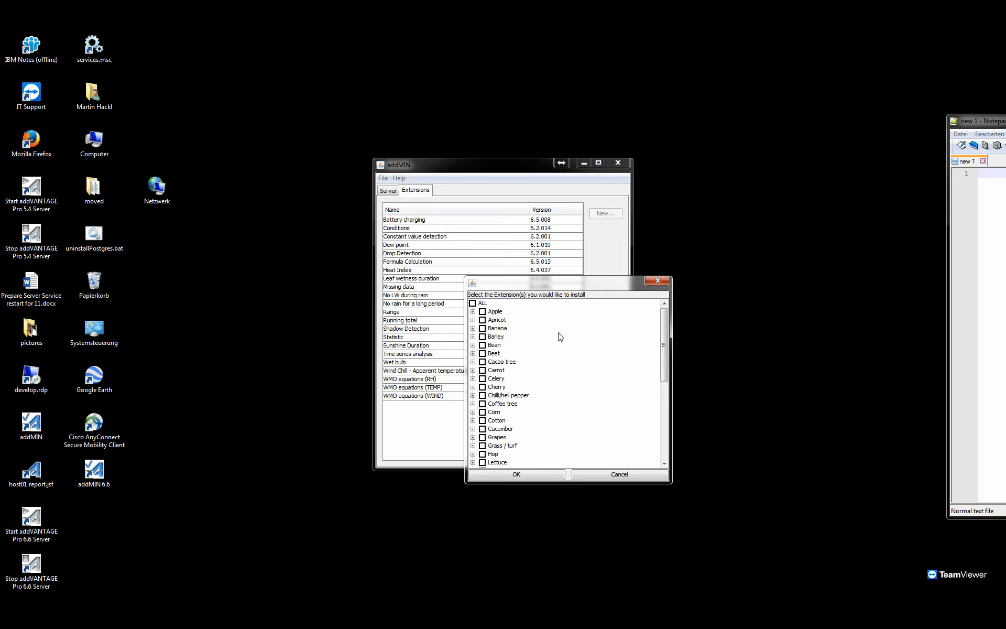
Select all available extensions, install them, and enlarge the addMIN window to show more of the extension list.
{"action": "left_click", "coordinate": [473, 303]}
{"action": "left_click_drag", "start_coordinate": [555, 276], "coordinate": [603, 95]}
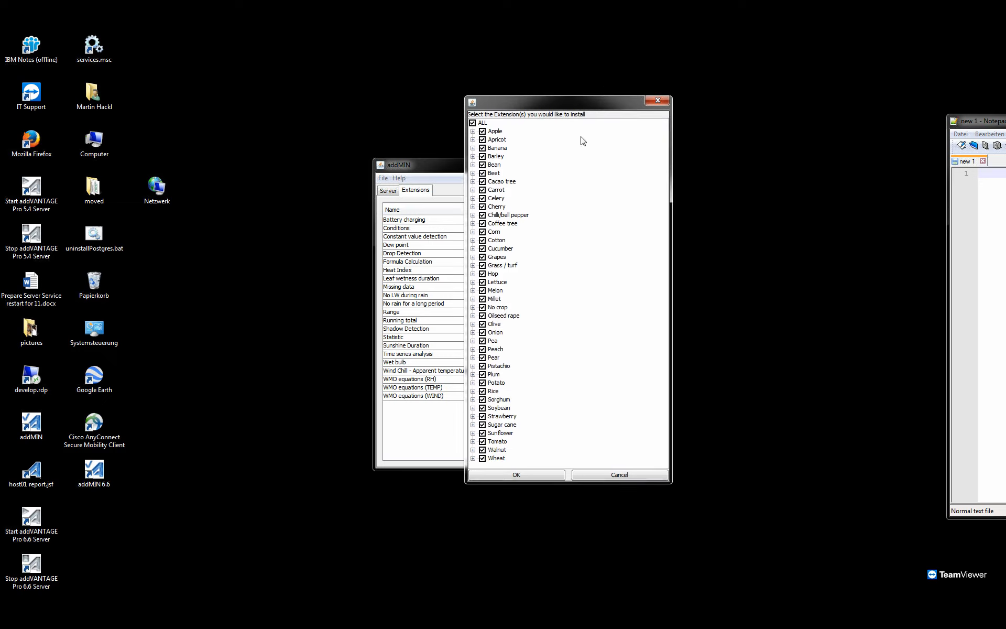
{"action": "left_click", "coordinate": [550, 478]}
{"action": "left_click", "coordinate": [482, 454]}
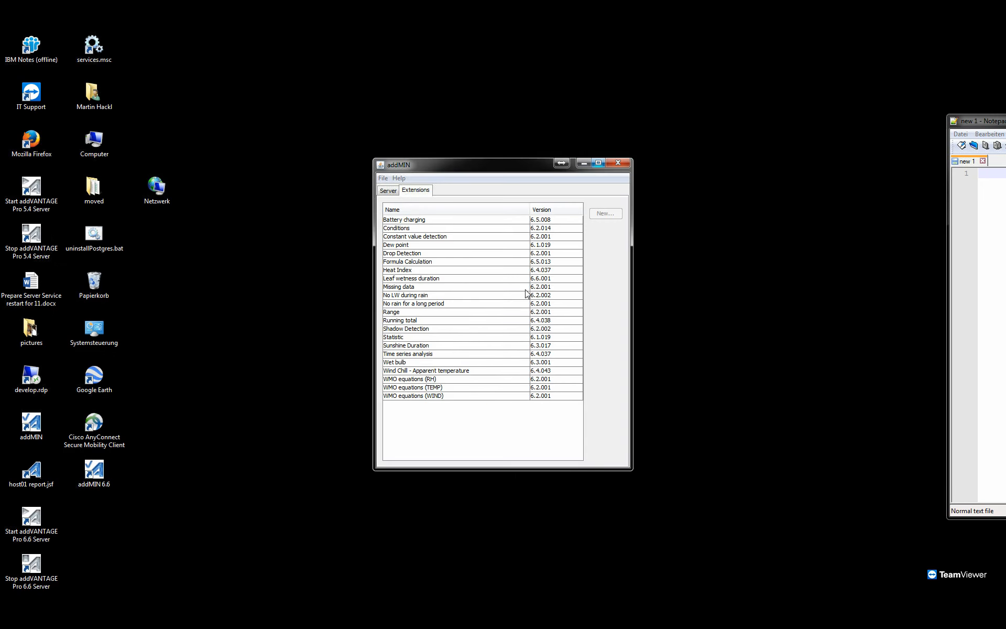
{"action": "left_click_drag", "start_coordinate": [527, 158], "coordinate": [514, 89]}
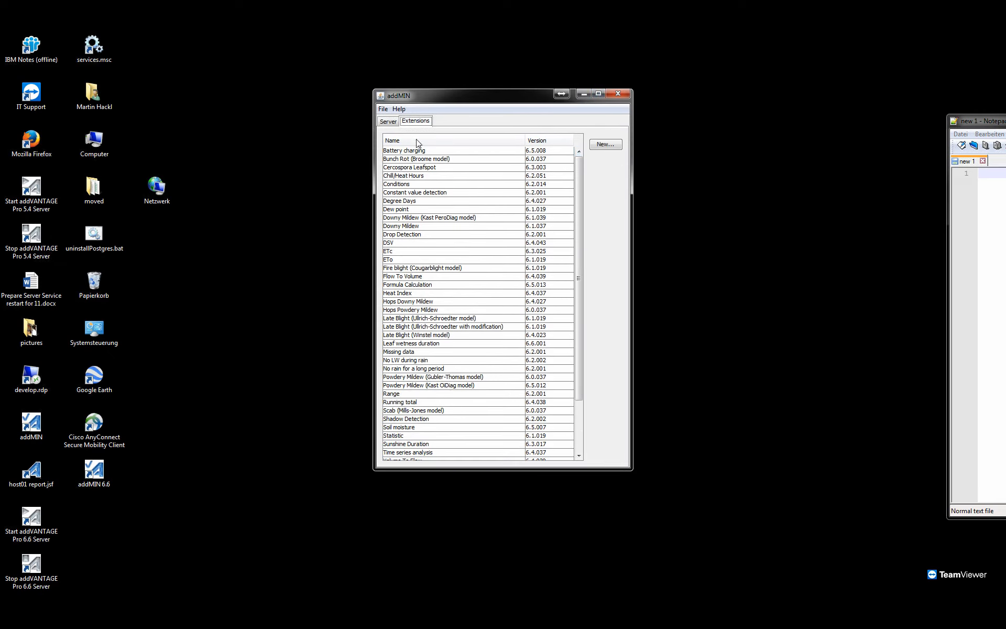
Exit addMIN and clear the desktop of the remaining open window.
{"action": "left_click", "coordinate": [385, 110]}
{"action": "left_click", "coordinate": [398, 124]}
{"action": "left_click", "coordinate": [386, 110]}
{"action": "left_click", "coordinate": [400, 138]}
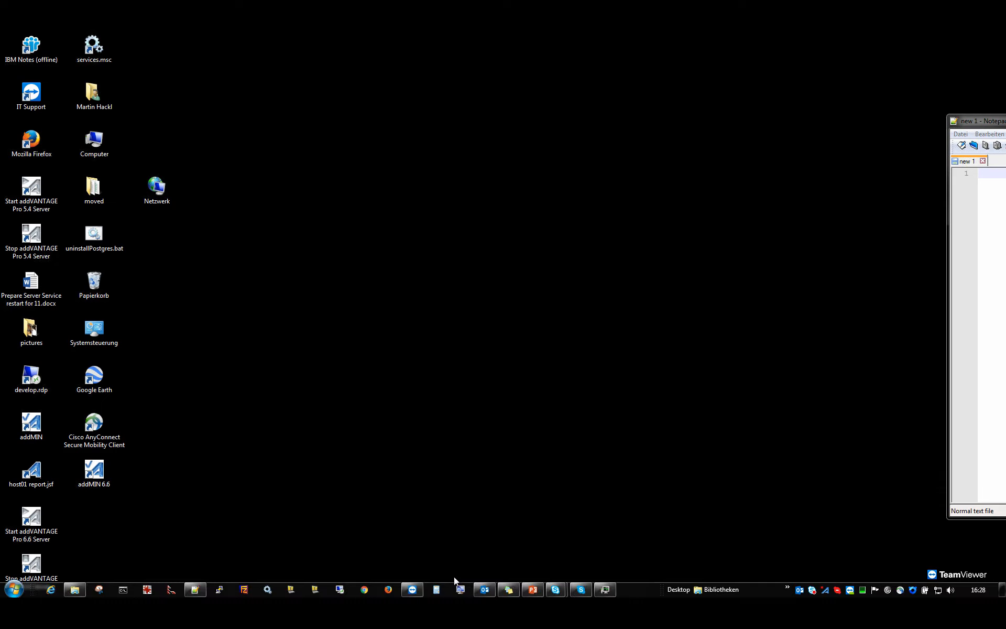
{"action": "left_click", "coordinate": [1002, 590]}
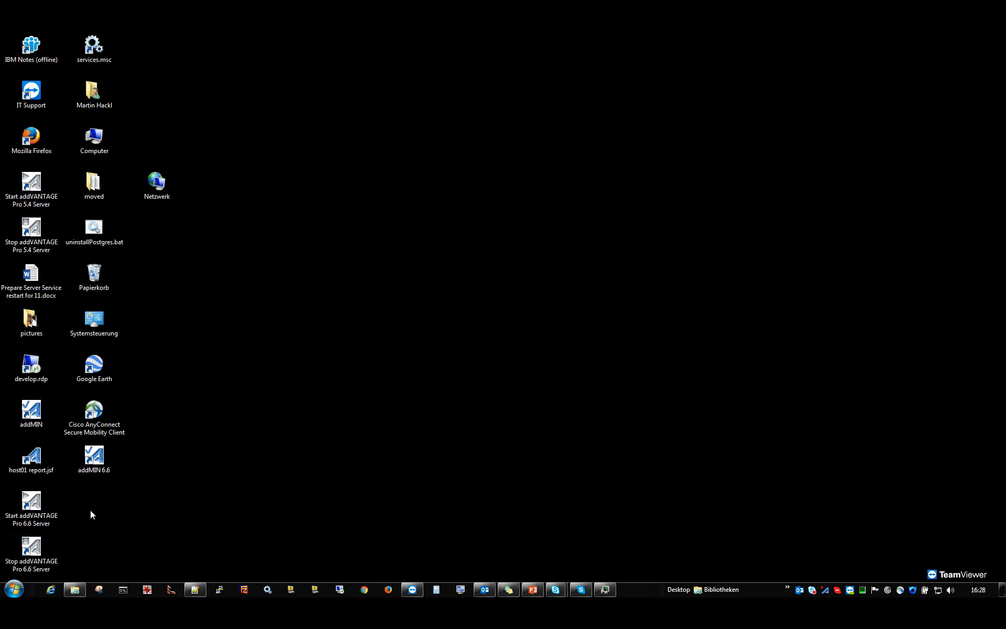
Open the Windows services manager from the desktop and start the AdconAPro6 service.
{"action": "double_click", "coordinate": [94, 46]}
{"action": "left_click", "coordinate": [267, 168]}
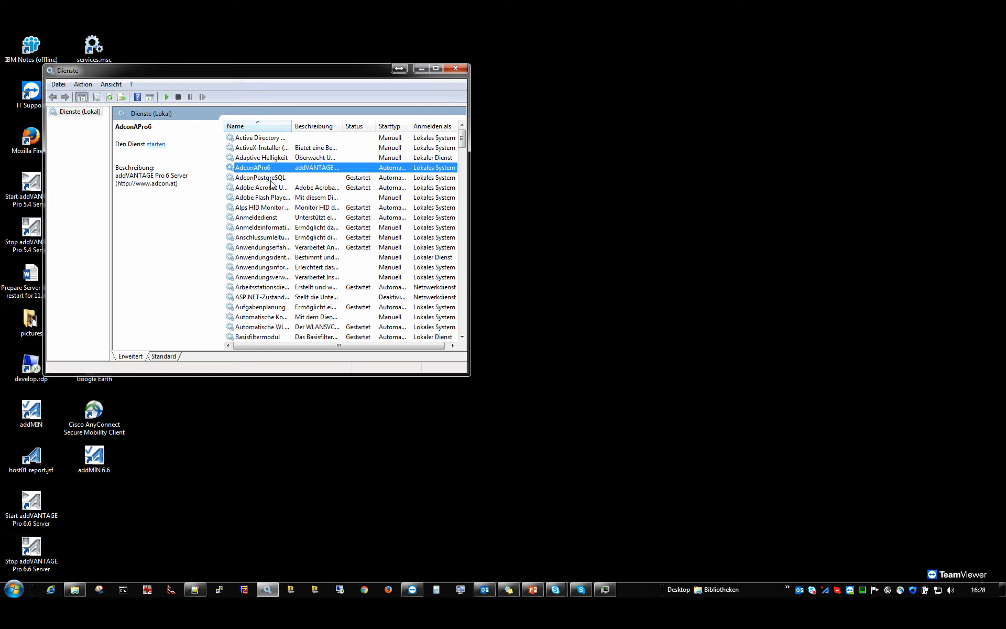
{"action": "left_click", "coordinate": [316, 178]}
{"action": "left_click", "coordinate": [296, 168]}
{"action": "right_click", "coordinate": [275, 172]}
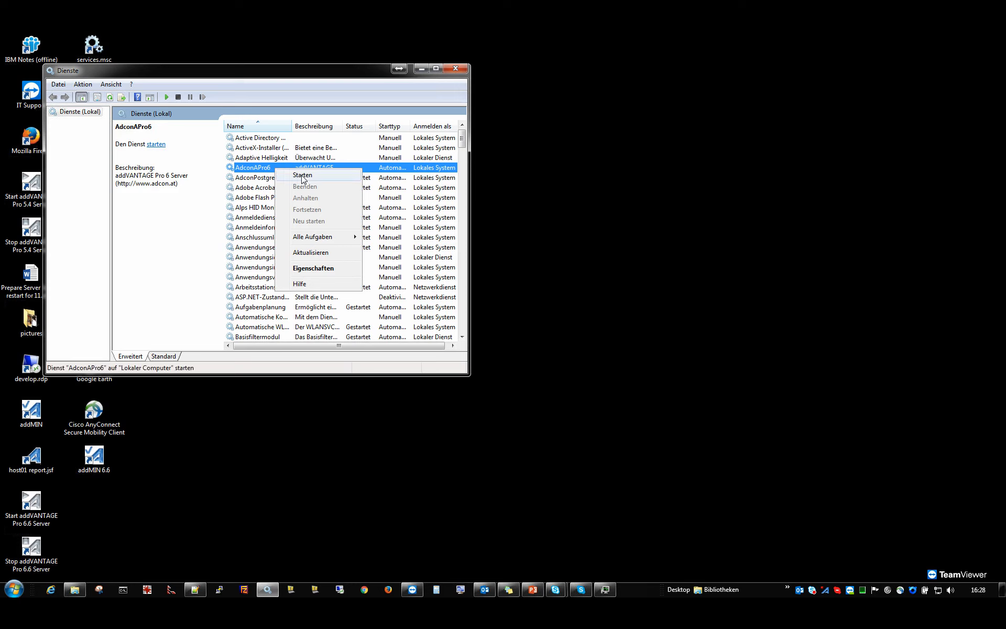
{"action": "left_click", "coordinate": [303, 178]}
Check the server's tray icon and the AdconAPro6 service status, and close the services window.
{"action": "left_click_drag", "start_coordinate": [631, 592], "coordinate": [655, 521]}
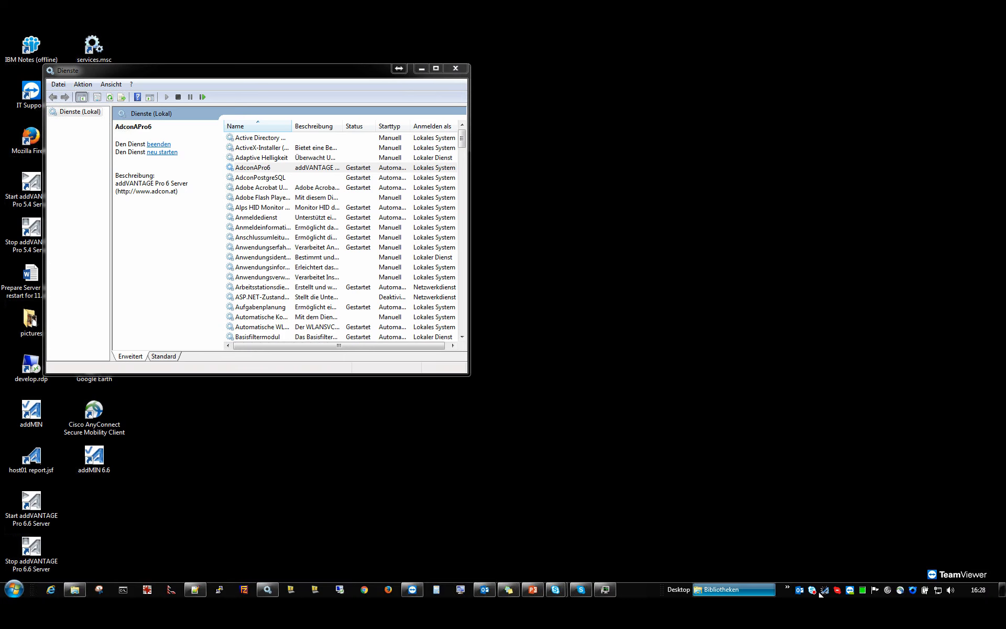
{"action": "mouse_move", "coordinate": [826, 592]}
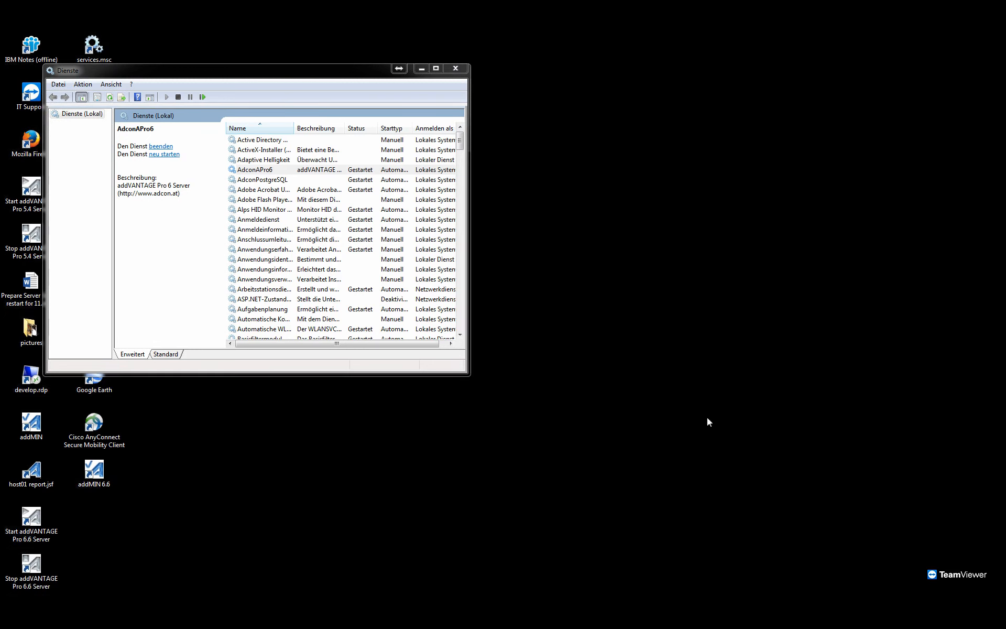
{"action": "left_click", "coordinate": [290, 171]}
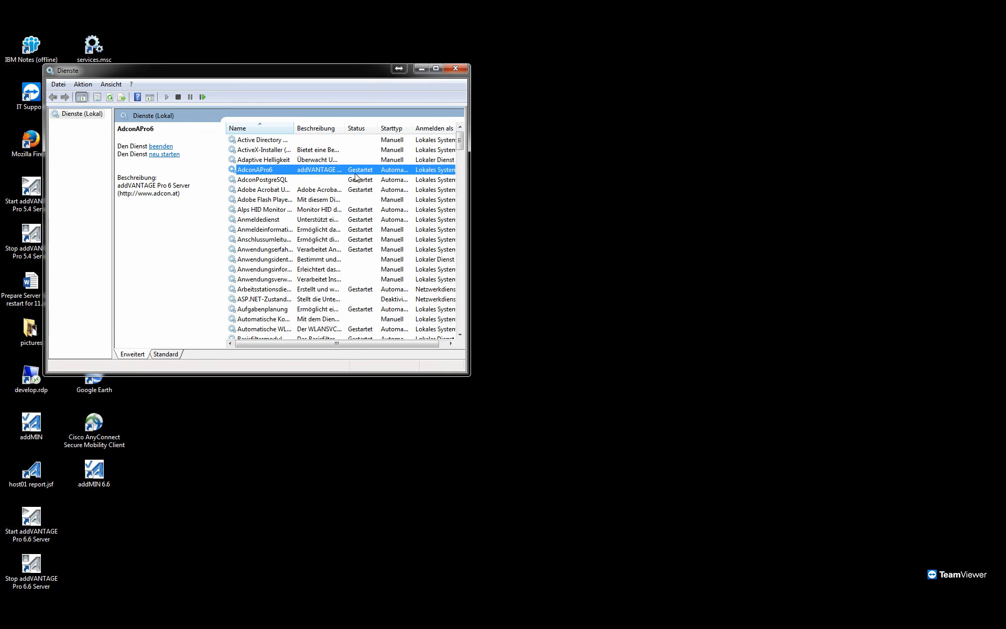
{"action": "left_click", "coordinate": [456, 69]}
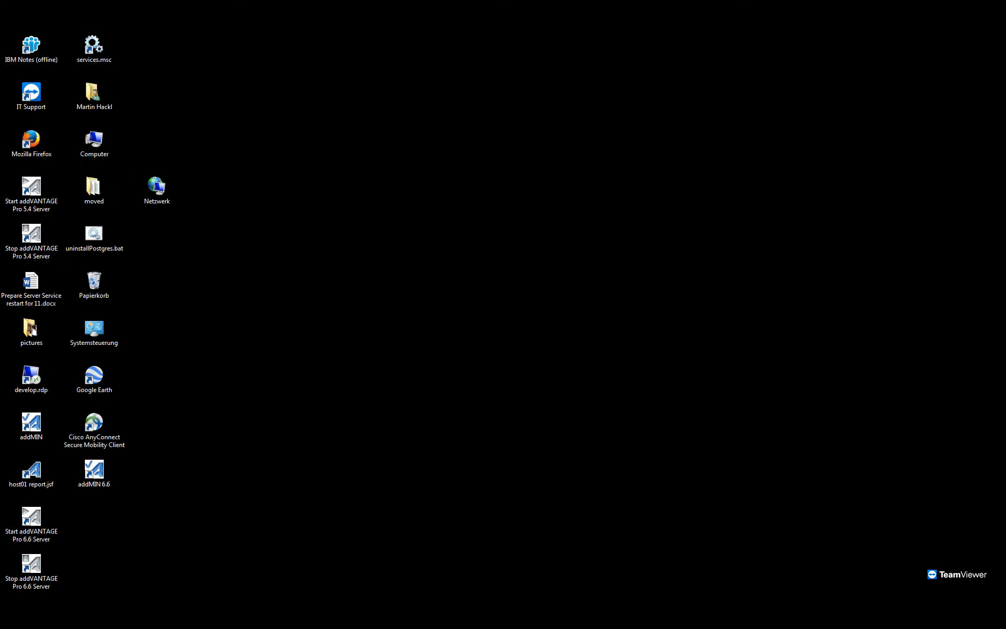
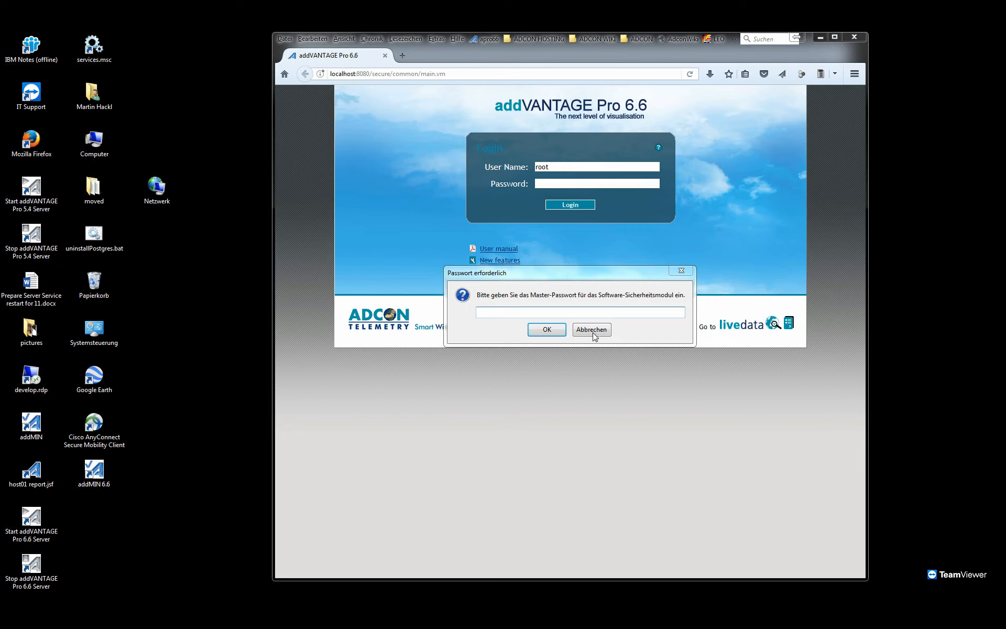
Log in to addVANTAGE Pro 6.6 as root by entering the account password, and dismiss the browser's master-password request.
{"action": "left_click", "coordinate": [567, 185]}
{"action": "type", "text": "•"}
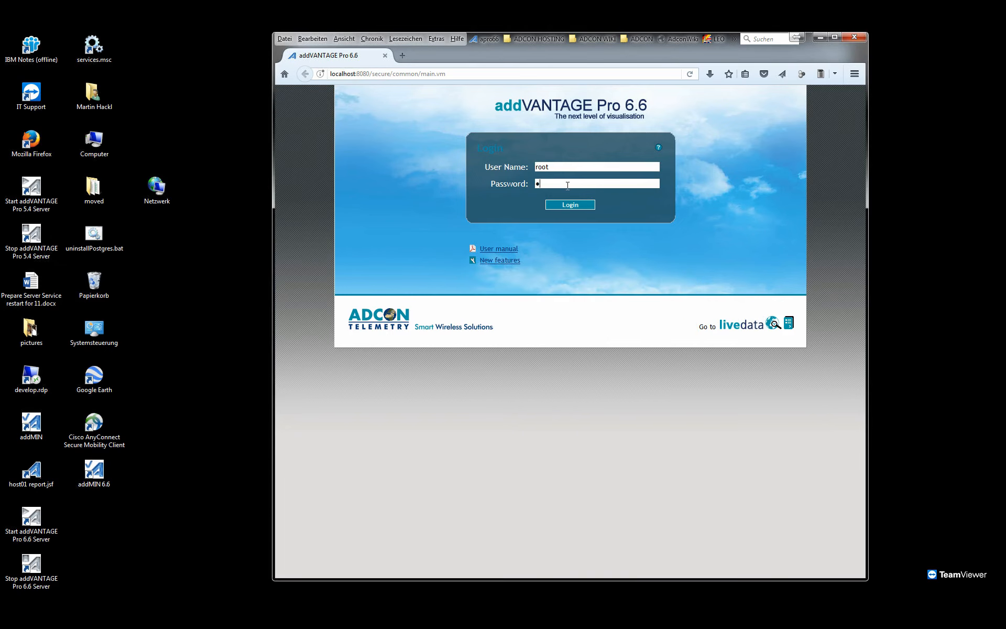
{"action": "type", "text": "•••"}
{"action": "key", "text": "Return"}
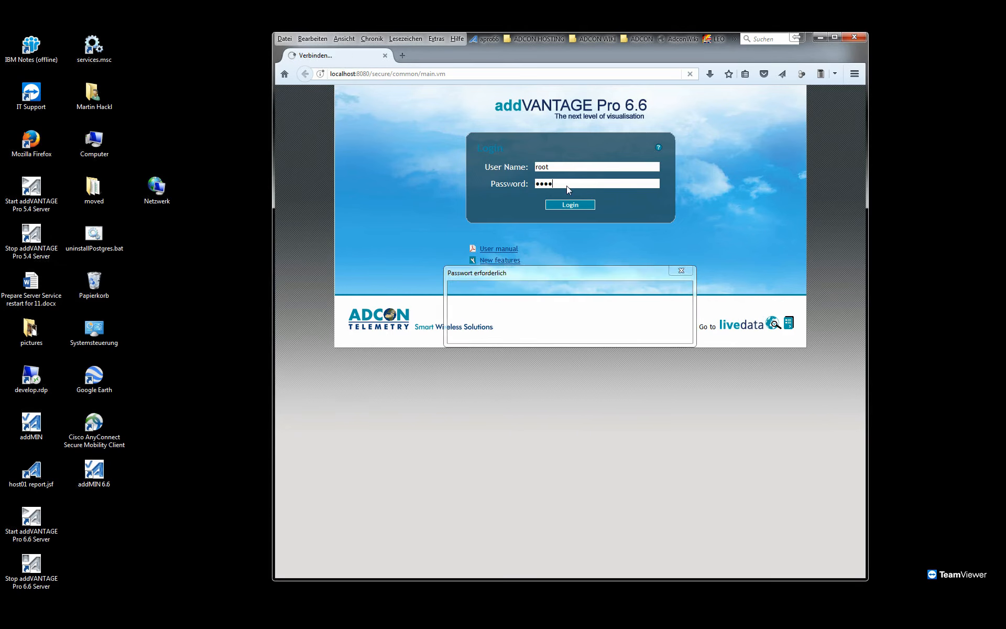
{"action": "left_click", "coordinate": [591, 330]}
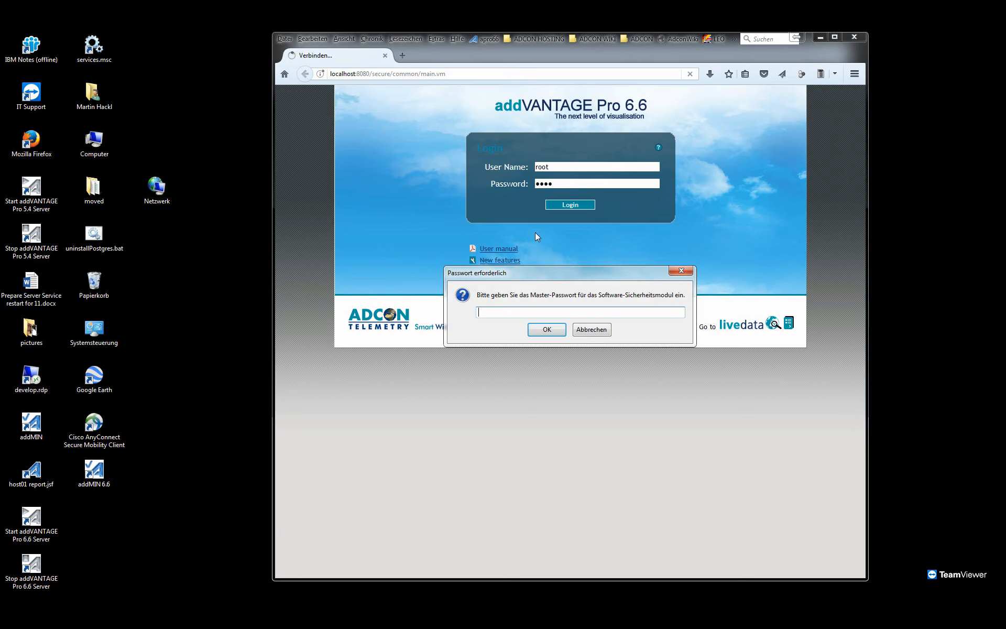
{"action": "left_click_drag", "start_coordinate": [487, 45], "coordinate": [484, 45]}
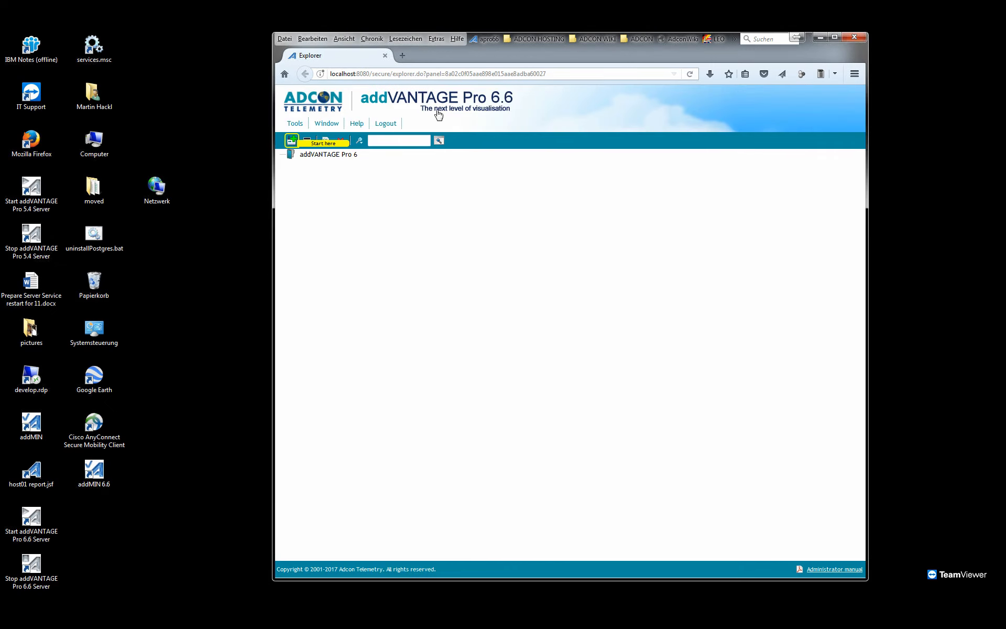
Review the server's e-mail settings for the sender address and outgoing SMTP server, and close them without changes.
{"action": "left_click", "coordinate": [292, 124]}
{"action": "mouse_move", "coordinate": [298, 157]}
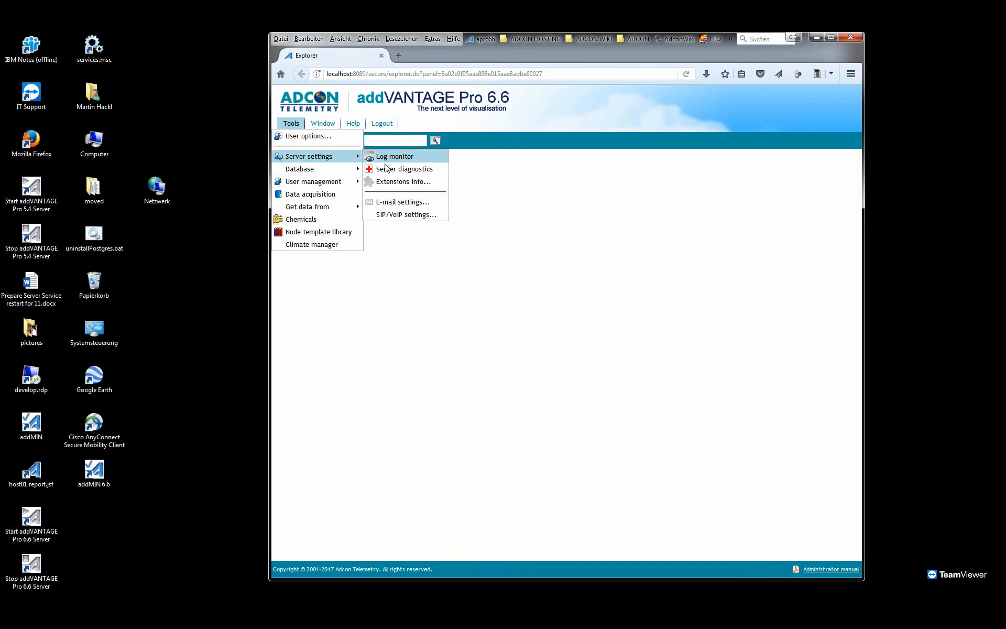
{"action": "left_click", "coordinate": [394, 202]}
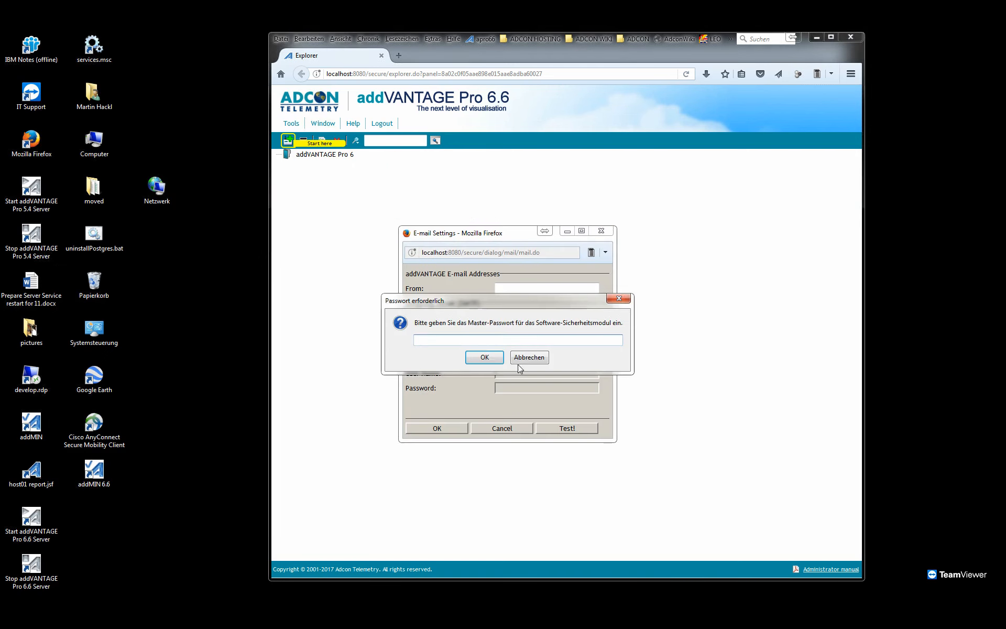
{"action": "left_click", "coordinate": [520, 359]}
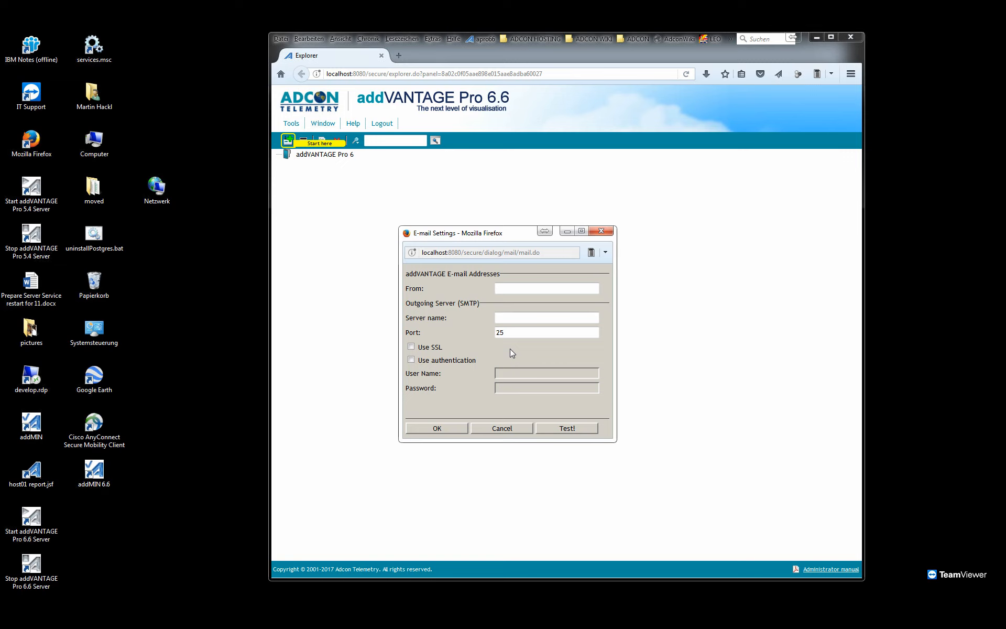
{"action": "left_click", "coordinate": [502, 427]}
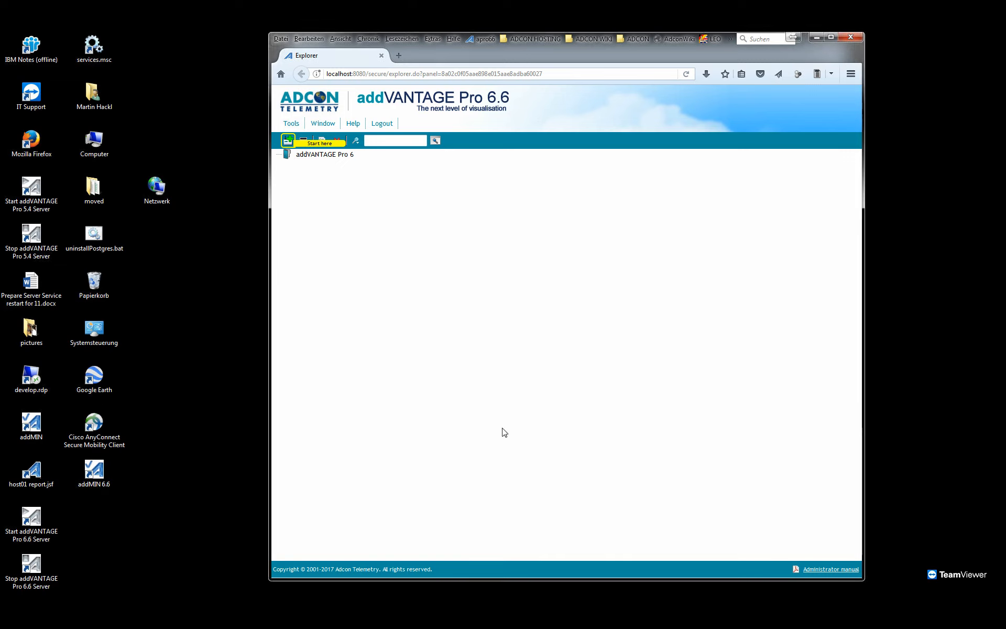
Open the database backup settings and enter C:/backup as the backup directory.
{"action": "left_click", "coordinate": [290, 123]}
{"action": "mouse_move", "coordinate": [313, 182]}
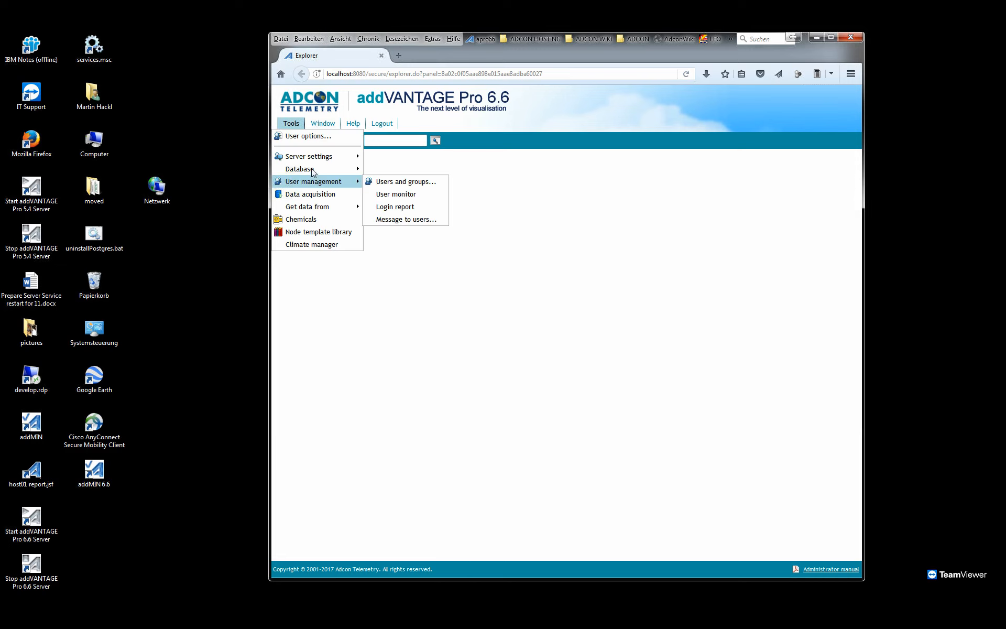
{"action": "mouse_move", "coordinate": [311, 158]}
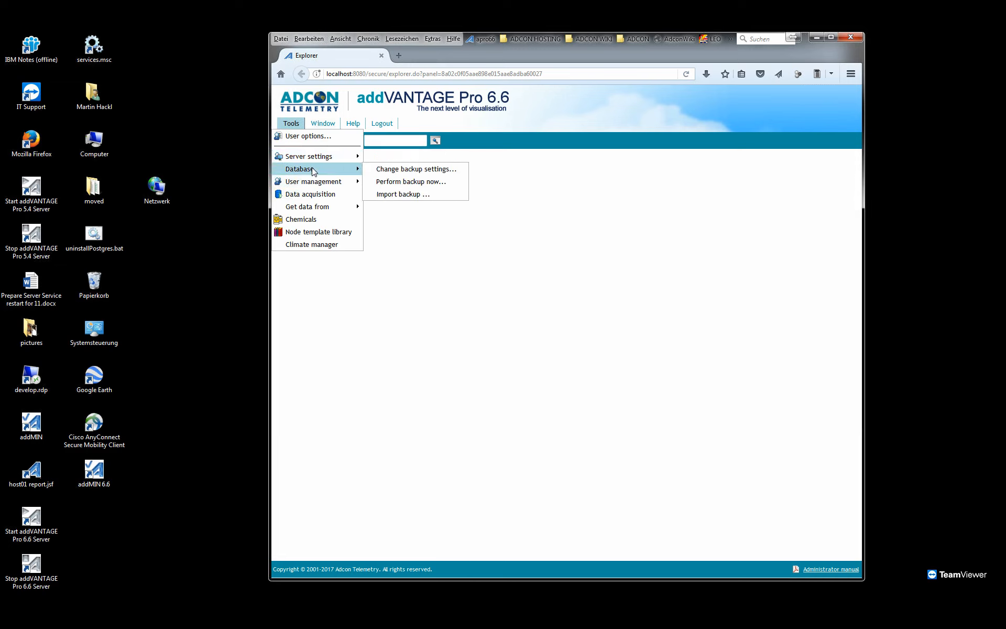
{"action": "left_click", "coordinate": [399, 174]}
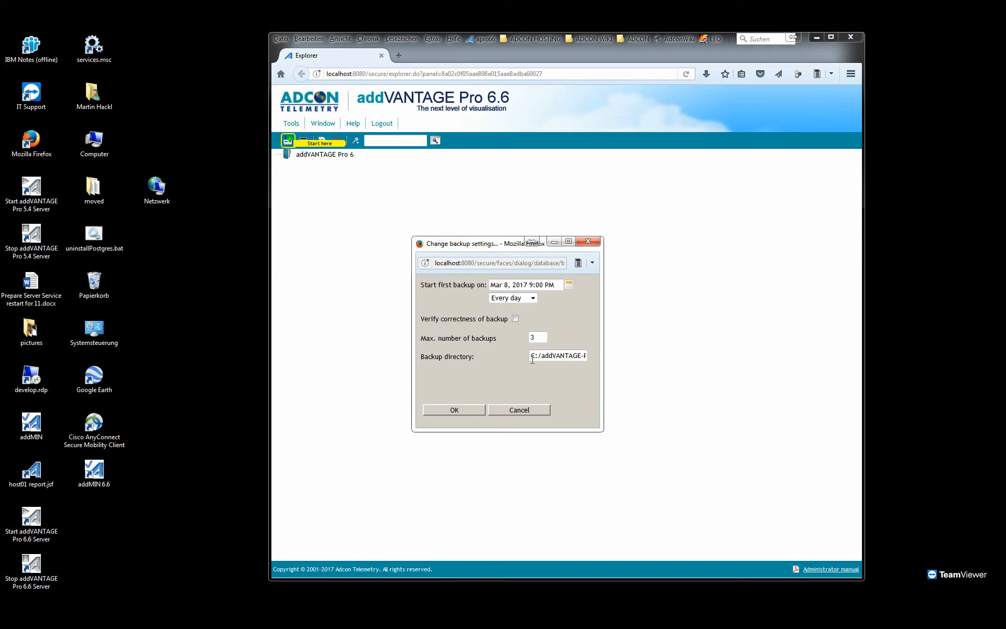
{"action": "left_click_drag", "start_coordinate": [543, 358], "coordinate": [658, 366]}
{"action": "type", "text": "C:/backup"}
{"action": "key", "text": "BackSpace"}
{"action": "type", "text": "d"}
Set the maximum number of backups to 7, check the backup interval, and set the first backup's hour to 11.
{"action": "double_click", "coordinate": [545, 338]}
{"action": "type", "text": "7"}
{"action": "left_click", "coordinate": [535, 298]}
{"action": "left_click", "coordinate": [545, 300]}
{"action": "double_click", "coordinate": [530, 285]}
{"action": "type", "text": "11"}
{"action": "left_click", "coordinate": [398, 280]}
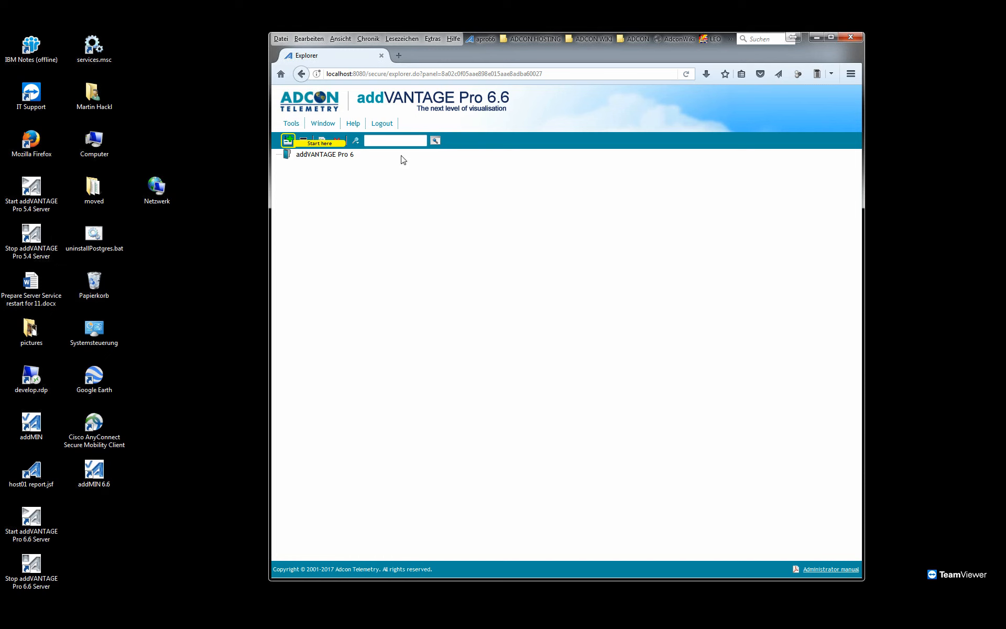
Log out of addVANTAGE Pro, dismiss the master-password request, and close the browser.
{"action": "left_click", "coordinate": [382, 124]}
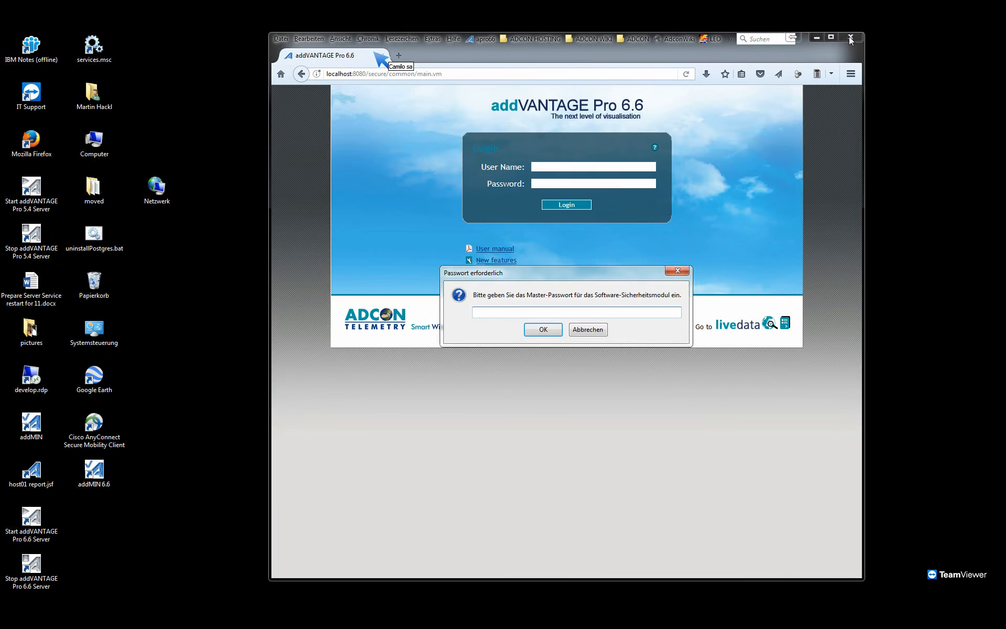
{"action": "left_click", "coordinate": [588, 329]}
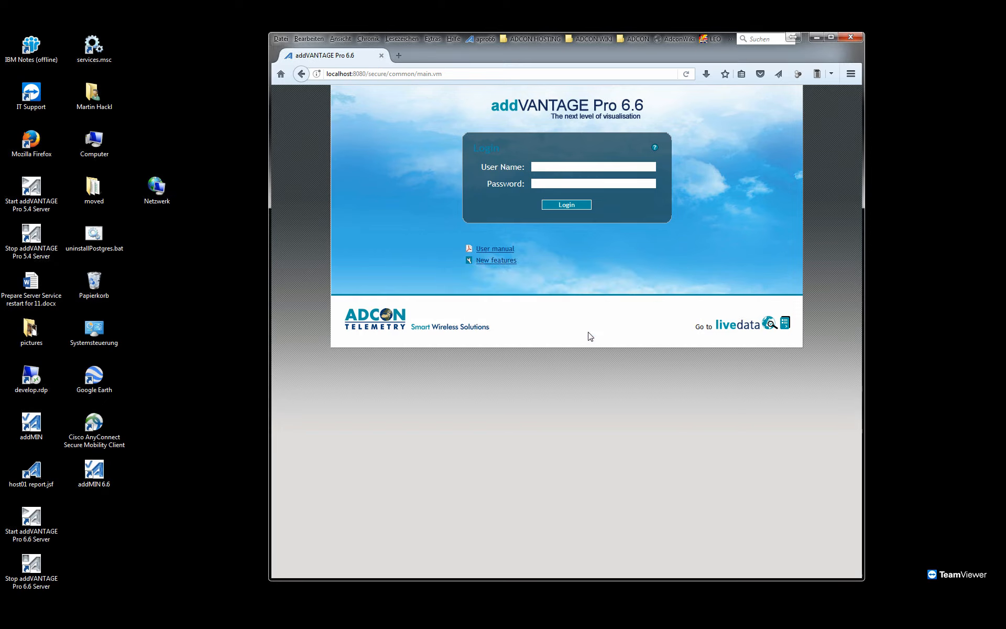
{"action": "left_click", "coordinate": [844, 38]}
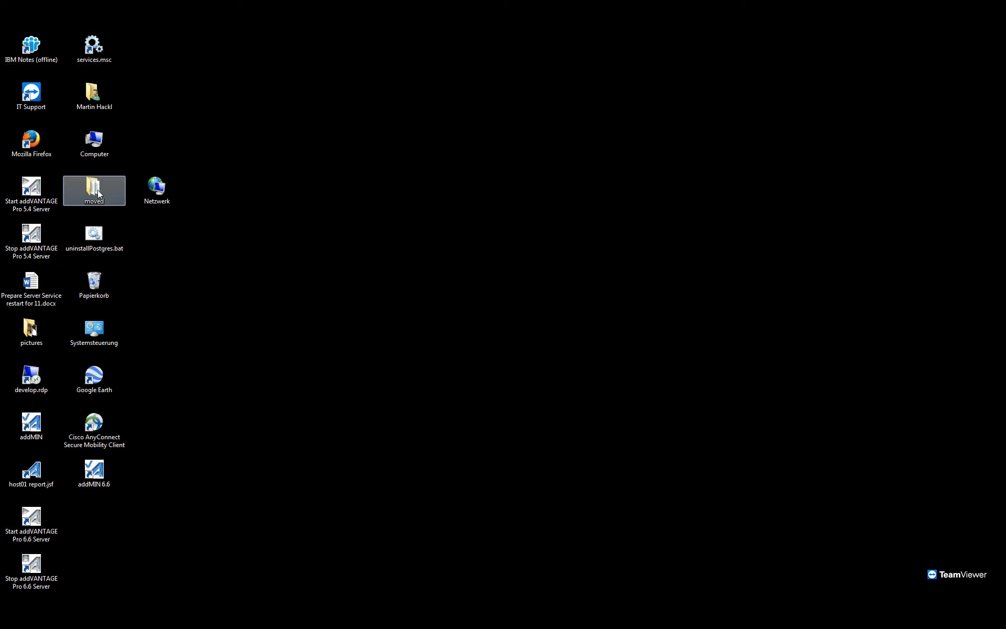
Open the addVANTAGE-Pro folder on drive C: and launch the uninstaller unins000.exe.
{"action": "key", "text": "super+e"}
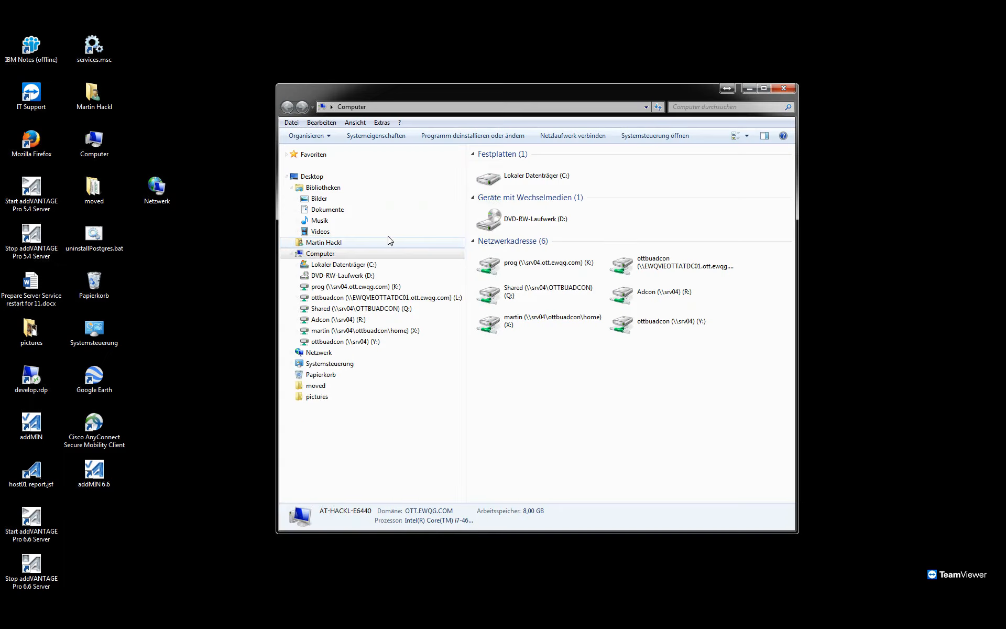
{"action": "double_click", "coordinate": [530, 181]}
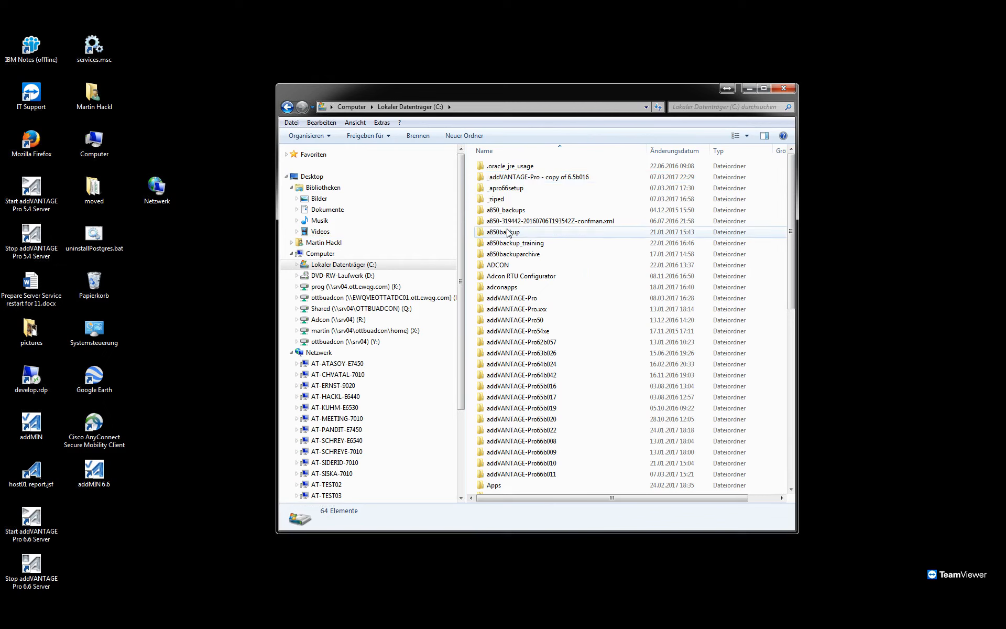
{"action": "left_click", "coordinate": [506, 298]}
{"action": "double_click", "coordinate": [506, 298]}
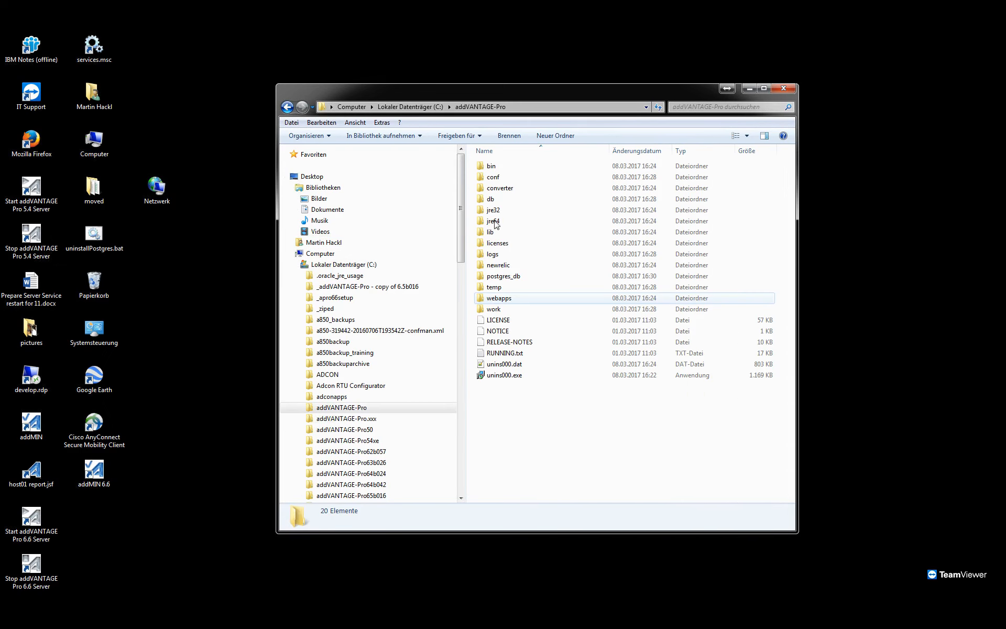
{"action": "left_click", "coordinate": [506, 376]}
{"action": "right_click", "coordinate": [506, 379]}
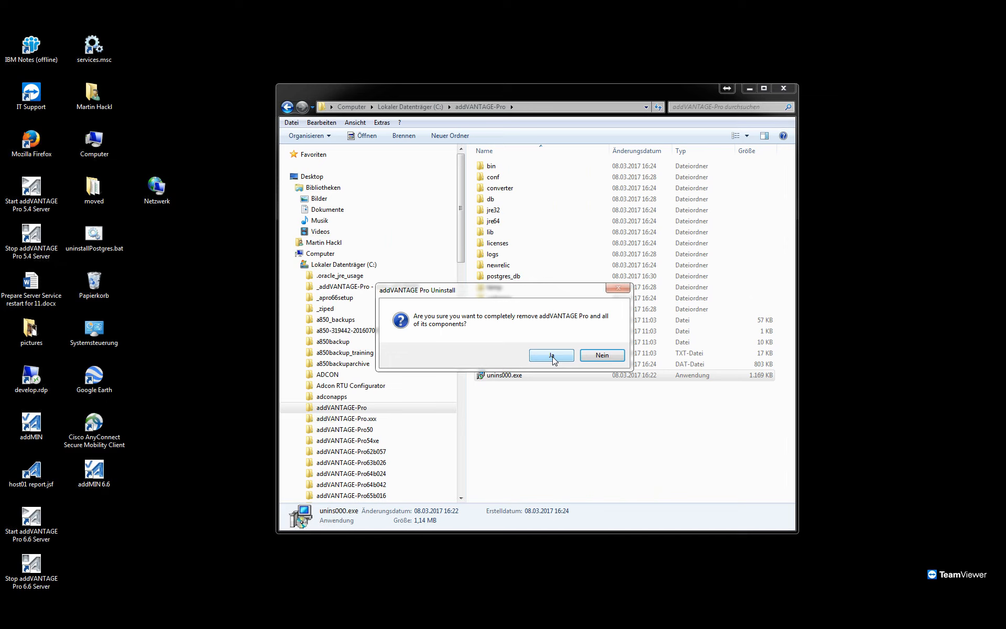
Confirm the complete removal of addVANTAGE Pro and acknowledge the addTray error and the uninstaller's closing message.
{"action": "left_click", "coordinate": [552, 357]}
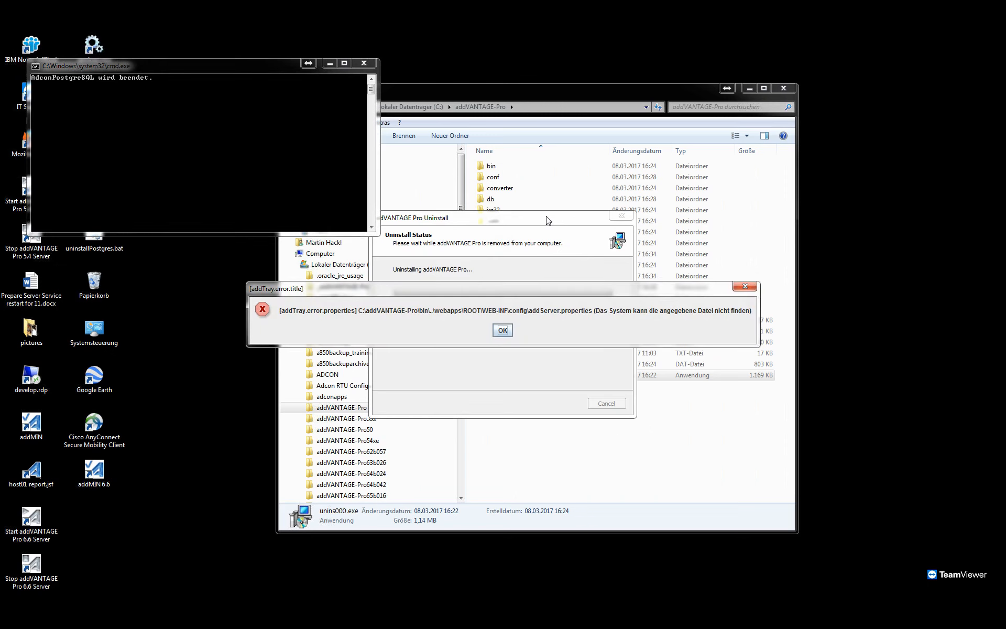
{"action": "left_click", "coordinate": [500, 329]}
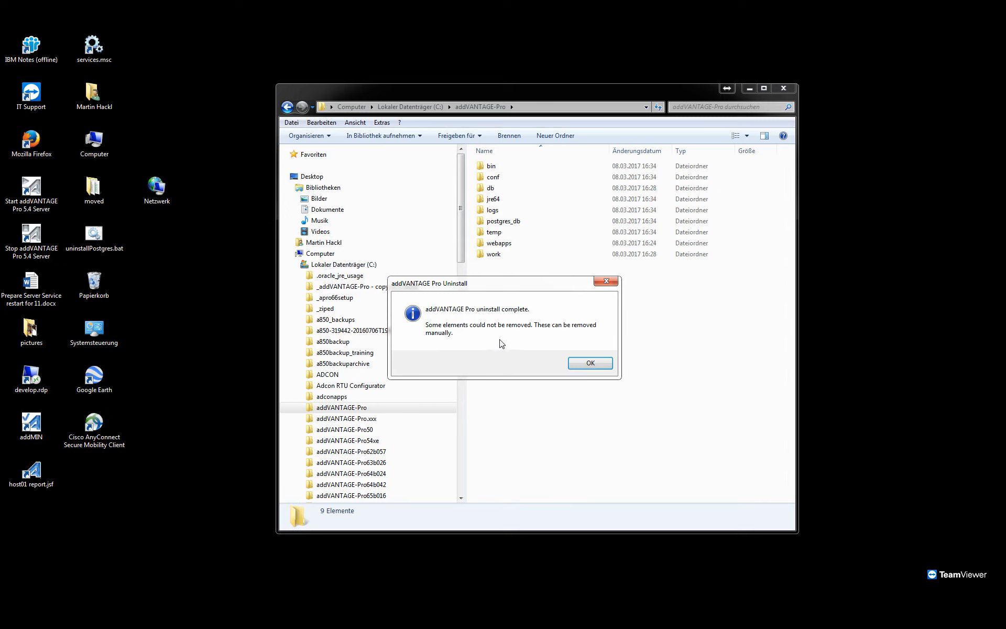
{"action": "left_click", "coordinate": [583, 367]}
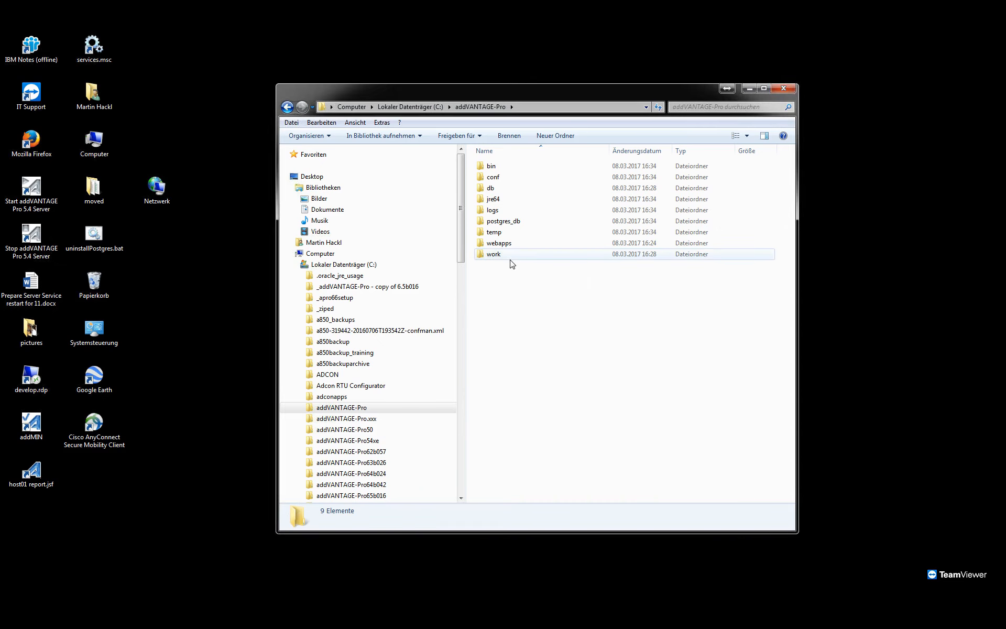
Review the leftover subfolders of the uninstalled program and delete the whole addVANTAGE-Pro folder from drive C:.
{"action": "left_click_drag", "start_coordinate": [527, 278], "coordinate": [487, 164]}
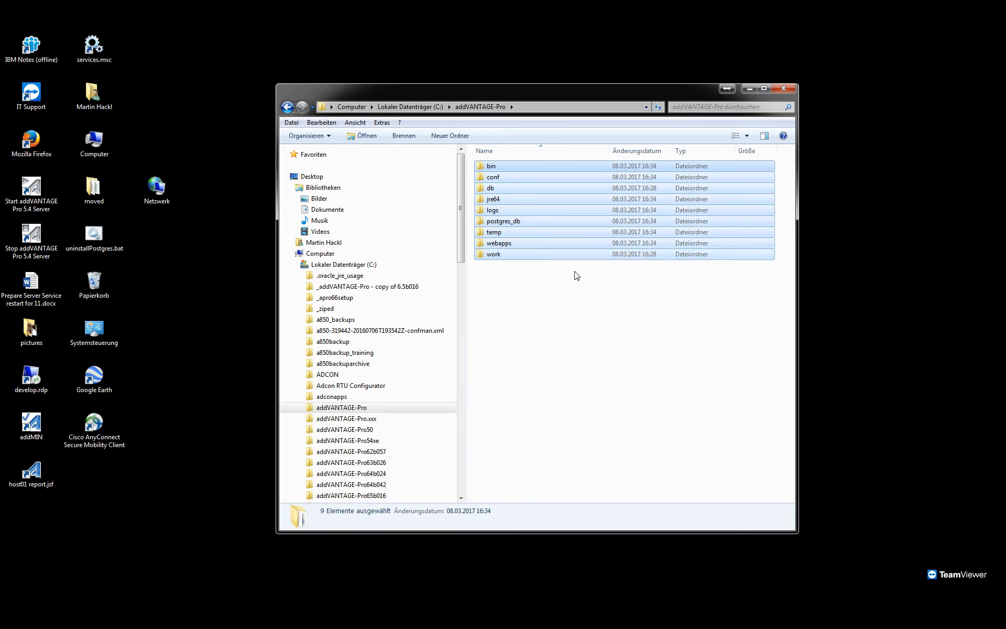
{"action": "left_click", "coordinate": [511, 226]}
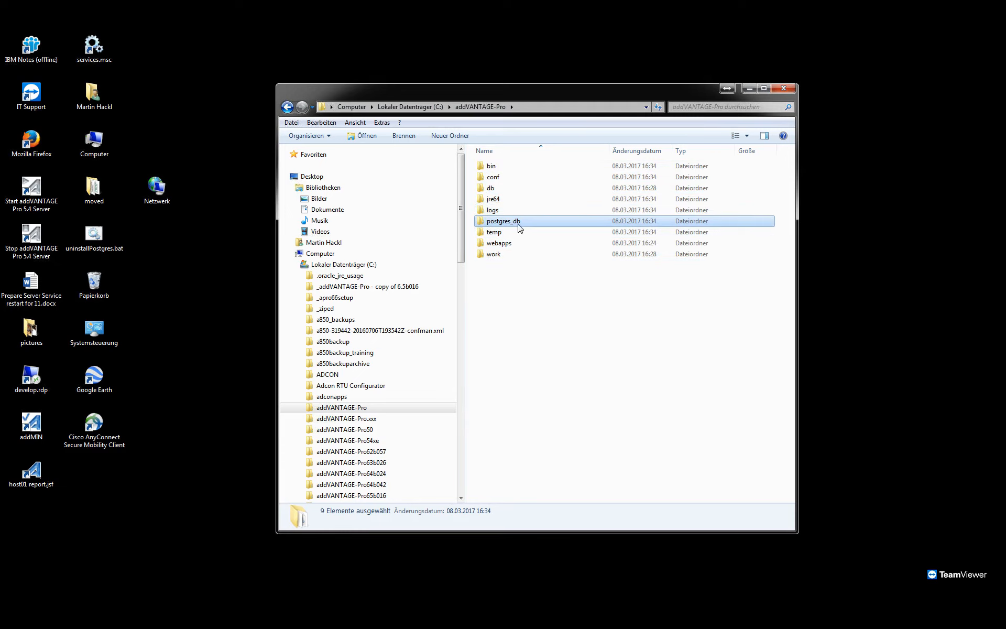
{"action": "left_click", "coordinate": [524, 271]}
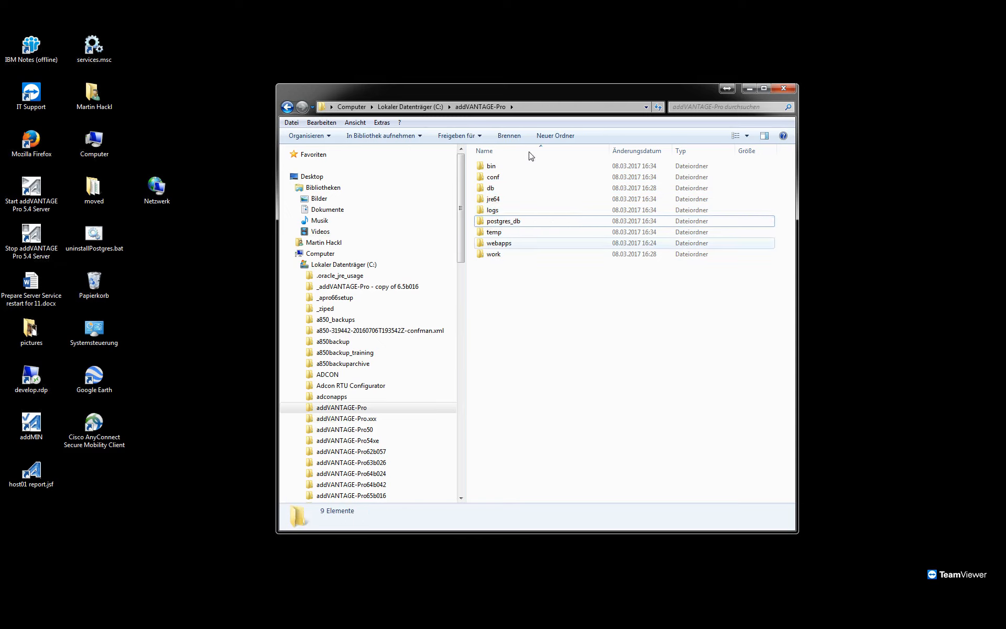
{"action": "left_click_drag", "start_coordinate": [540, 288], "coordinate": [485, 150]}
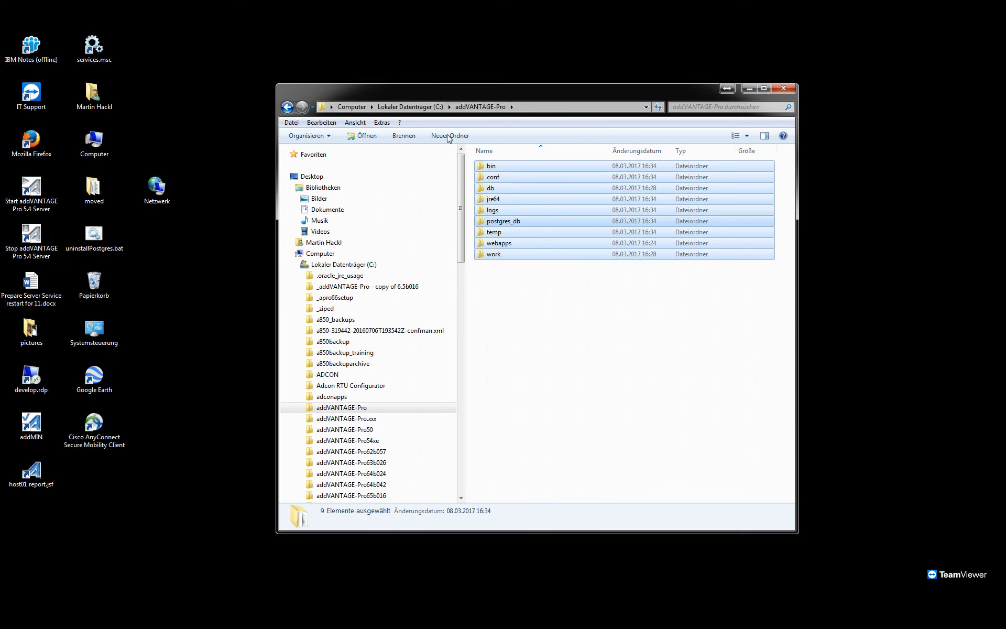
{"action": "left_click", "coordinate": [430, 108]}
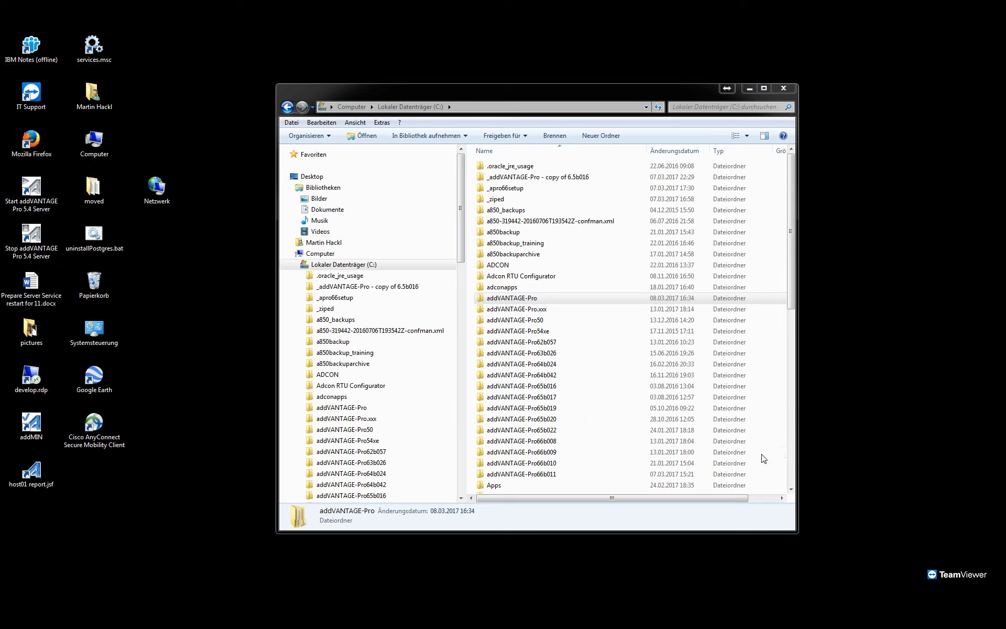
{"action": "left_click", "coordinate": [530, 300]}
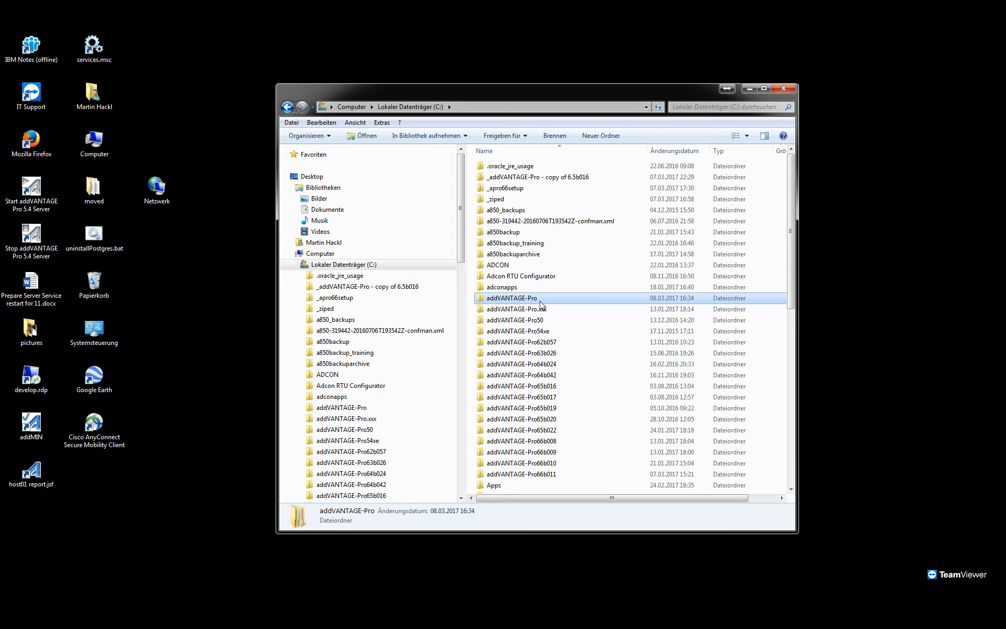
{"action": "right_click", "coordinate": [533, 301]}
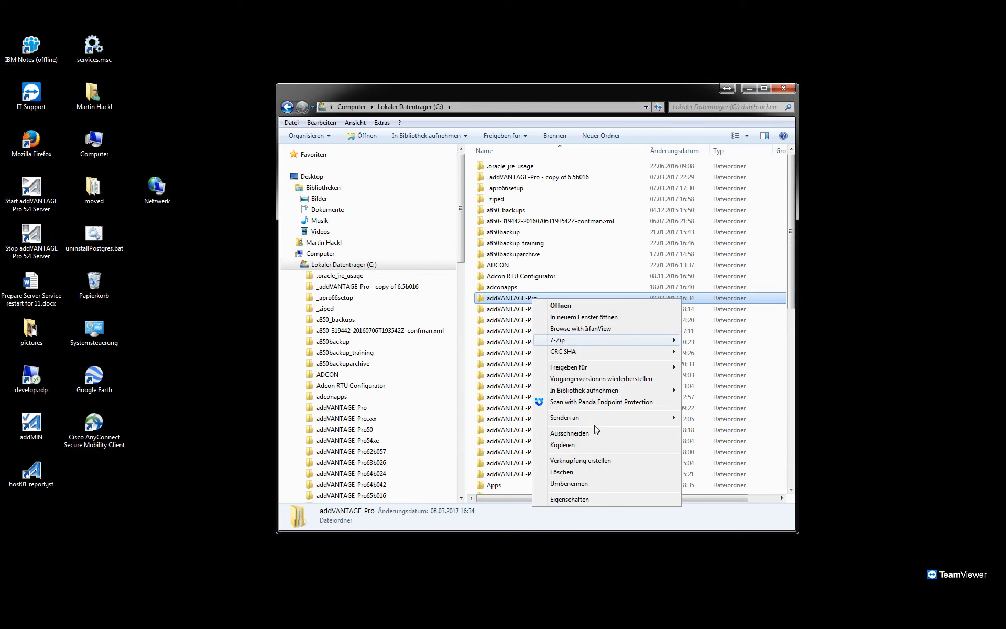
{"action": "left_click", "coordinate": [592, 473]}
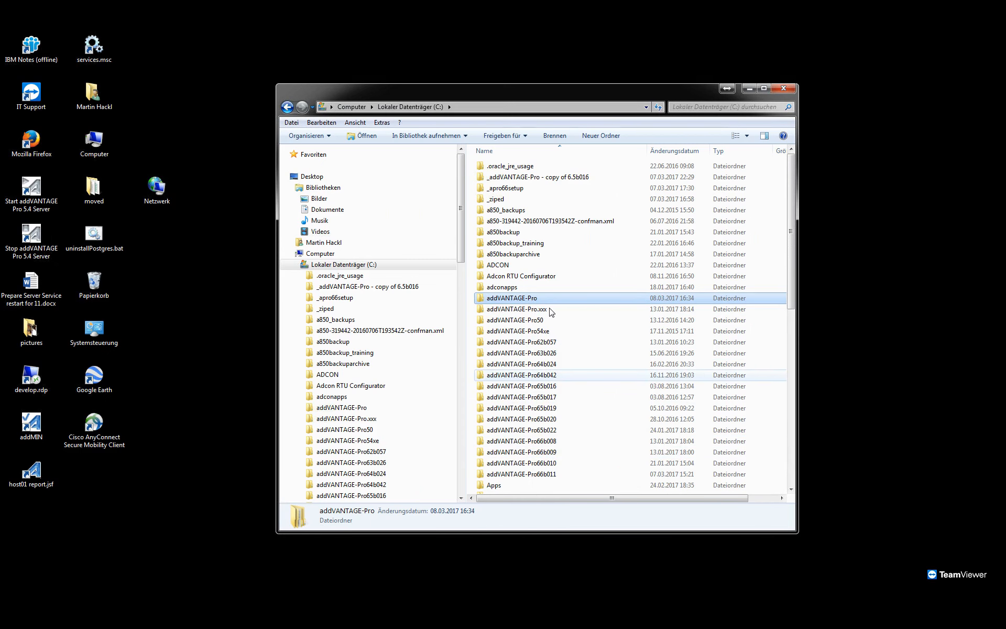
Rename the addVANTAGE-Pro.xxx folder on drive C: to addVANTAGE-Pro and open it.
{"action": "left_click_drag", "start_coordinate": [561, 83], "coordinate": [561, 63]}
{"action": "left_click", "coordinate": [553, 279]}
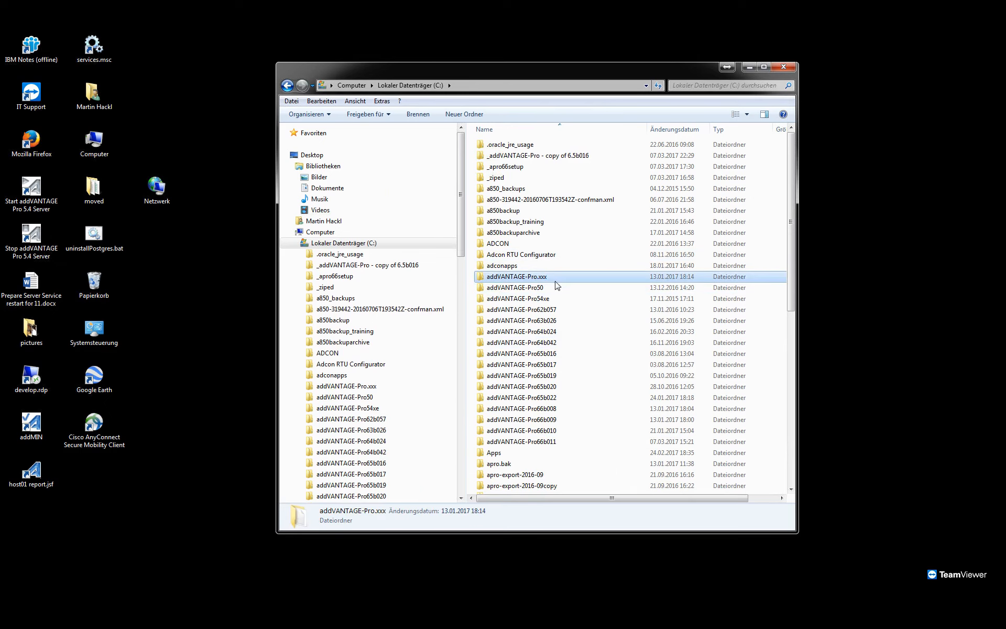
{"action": "left_click", "coordinate": [552, 277]}
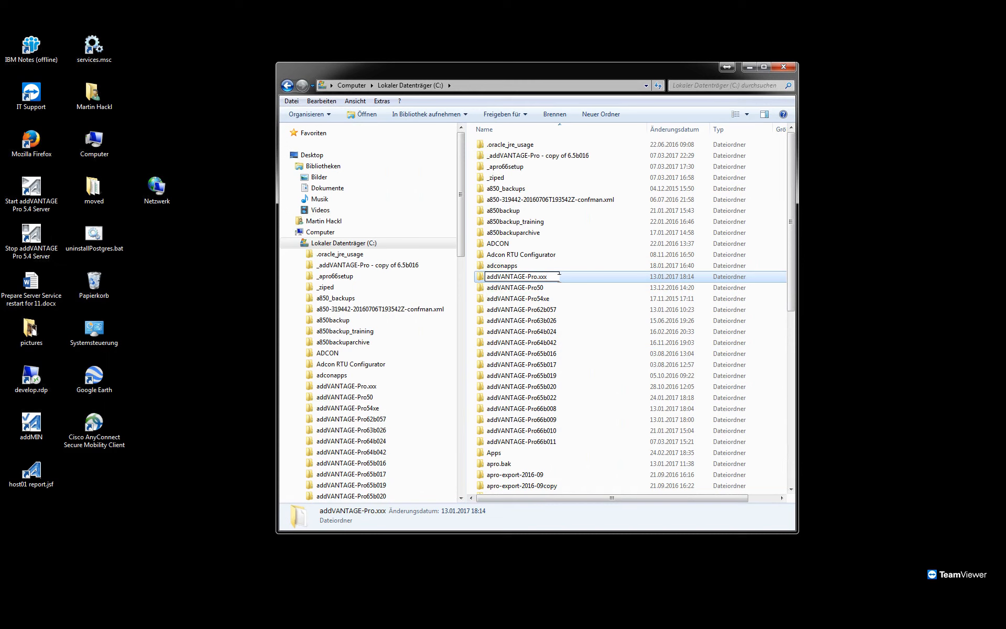
{"action": "key", "text": "BackSpace"}
{"action": "key", "text": "BackSpace"}
{"action": "key", "text": "BackSpace"}
{"action": "key", "text": "BackSpace"}
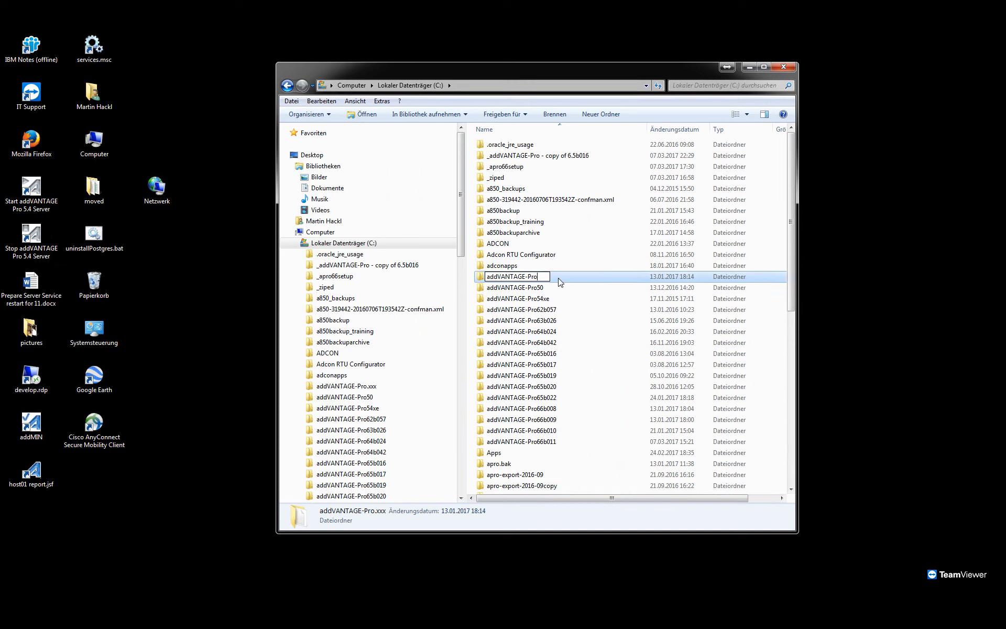
{"action": "key", "text": "Return"}
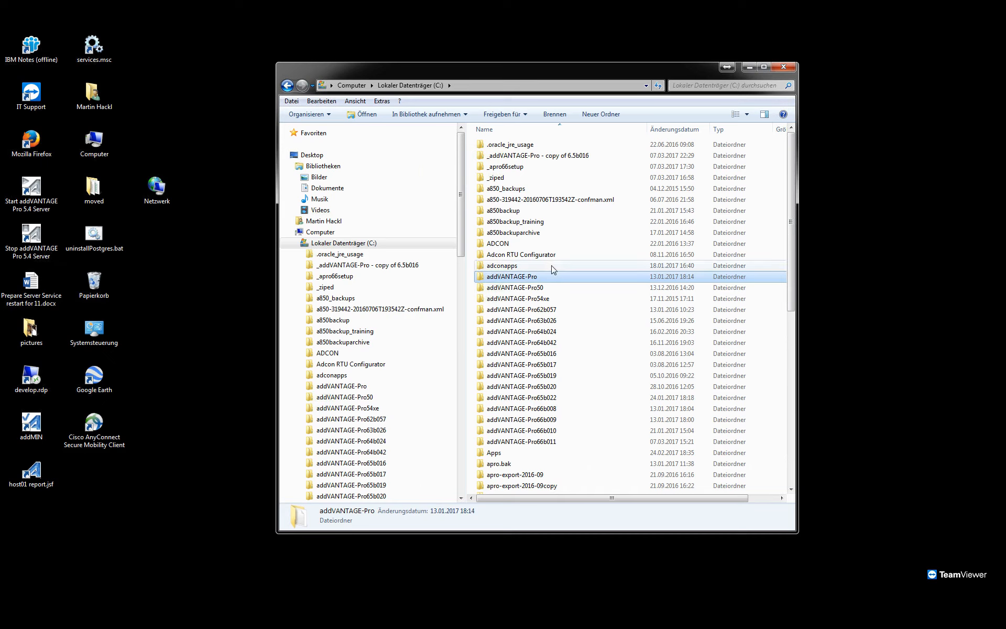
{"action": "double_click", "coordinate": [550, 278]}
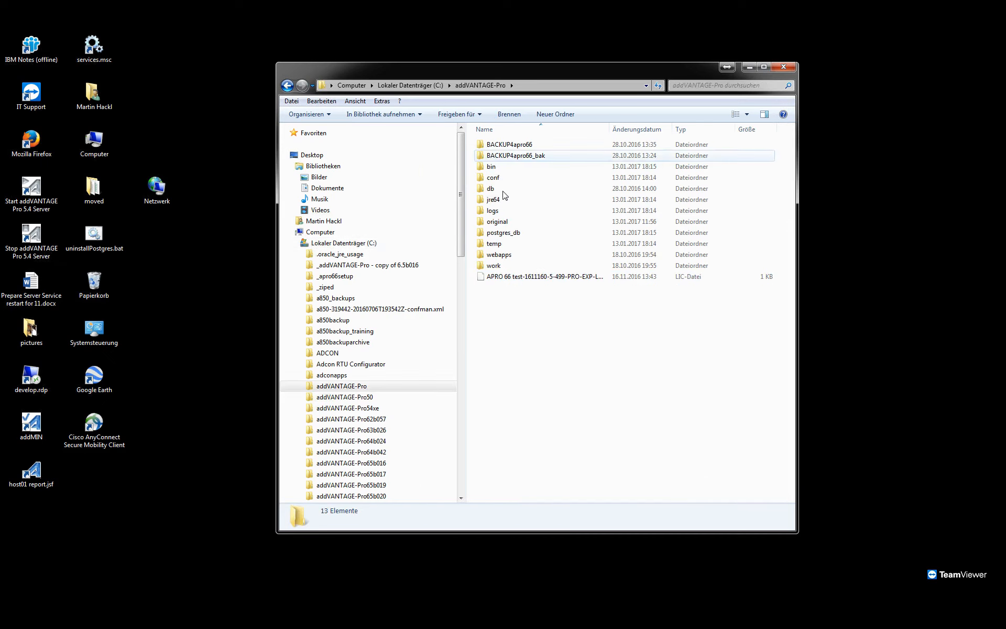
Look at the database files in the db subfolder of addVANTAGE-Pro and return to the parent folder.
{"action": "double_click", "coordinate": [503, 191]}
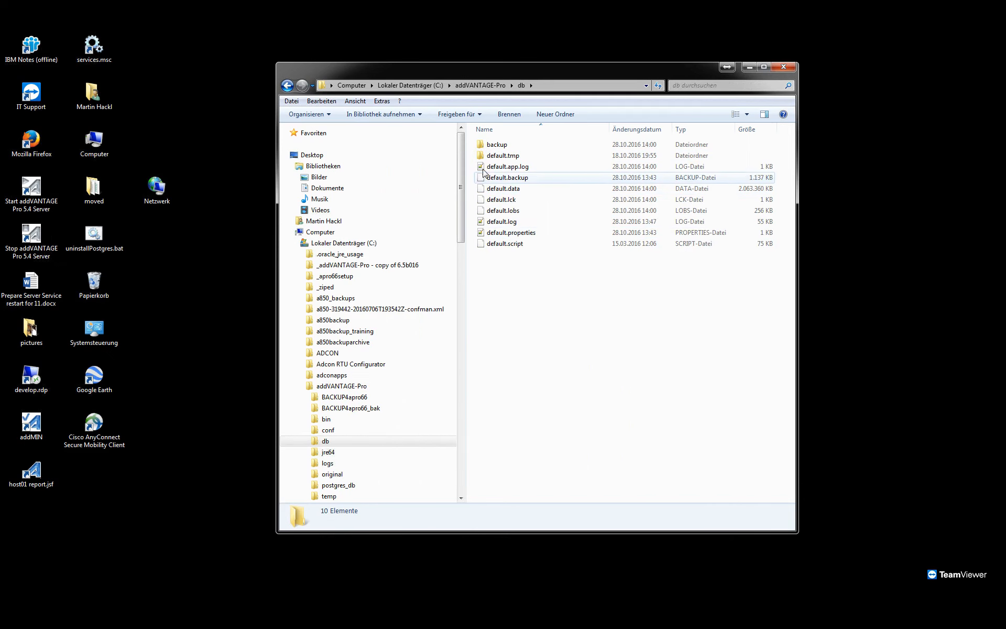
{"action": "key", "text": "BackSpace"}
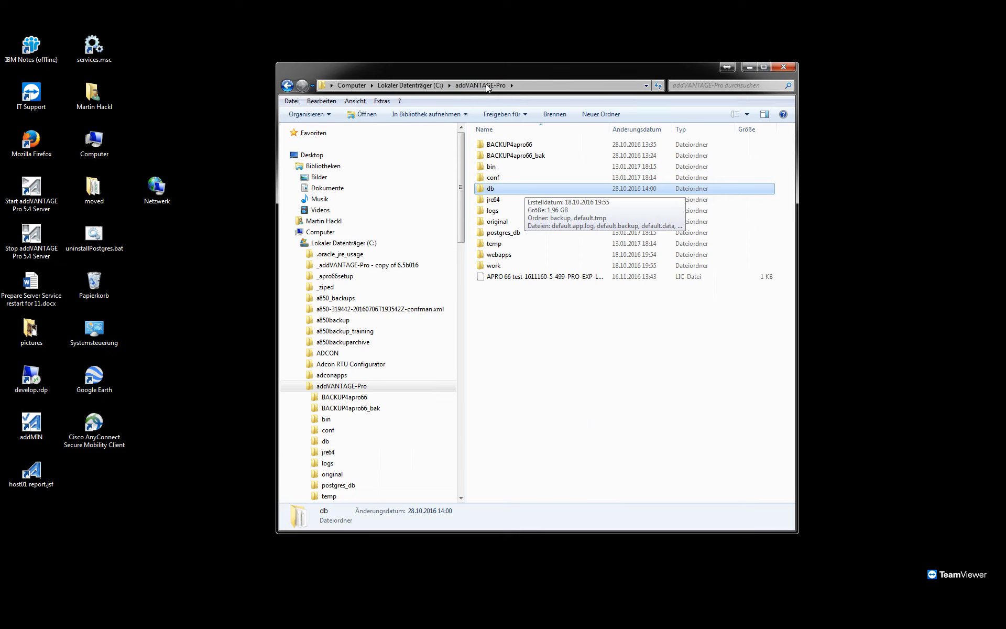
{"action": "key", "text": "Up"}
{"action": "key", "text": "Up"}
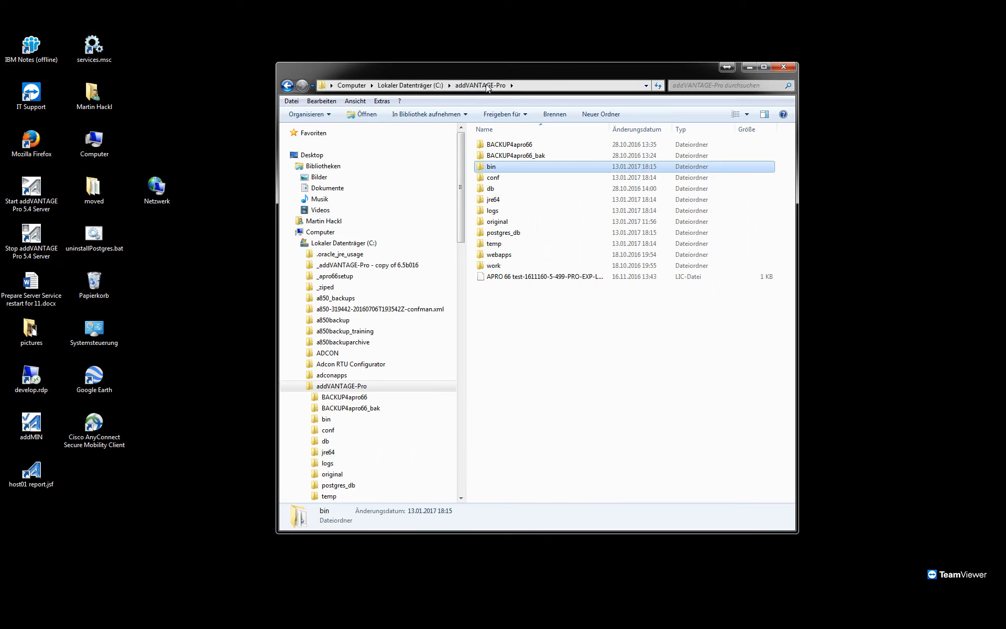
Rename the addVANTAGE-Pro folder on drive C: to addVANTAGE-Pro---.
{"action": "left_click", "coordinate": [414, 85]}
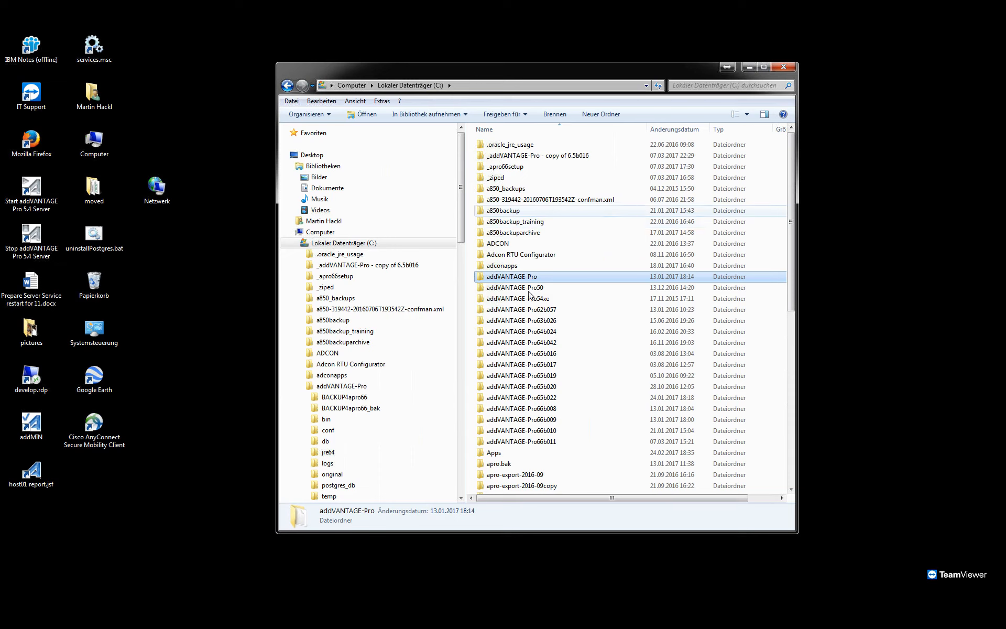
{"action": "left_click", "coordinate": [543, 278]}
{"action": "left_click", "coordinate": [543, 277]}
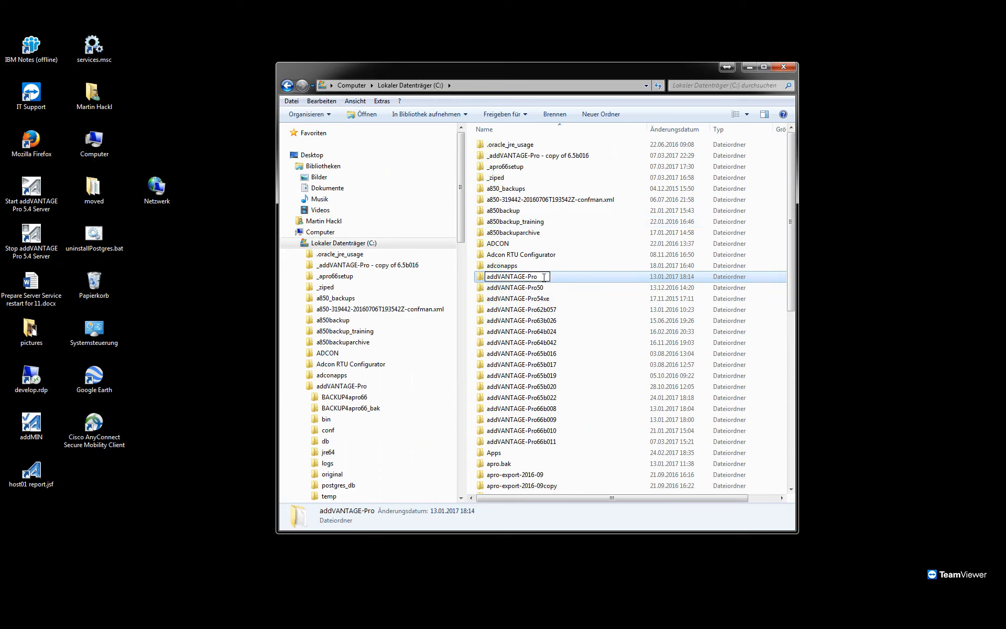
{"action": "type", "text": "---"}
{"action": "key", "text": "Return"}
Rename the folder "_addVANTAGE-Pro - copy of 6.5b016" on drive C: to addVANTAGE-Pro.
{"action": "left_click", "coordinate": [542, 156]}
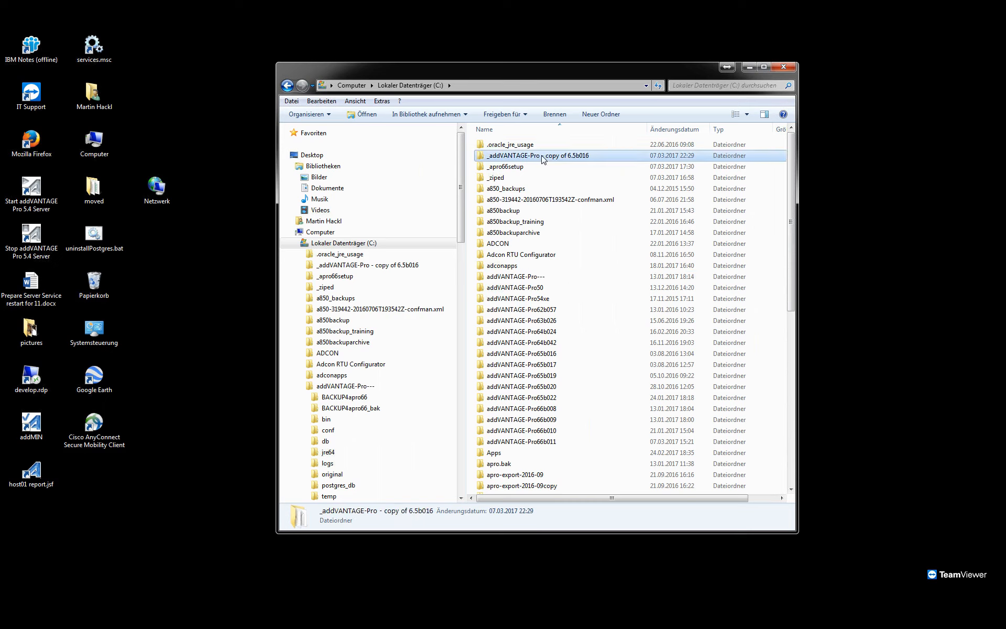
{"action": "left_click", "coordinate": [542, 157]}
{"action": "left_click", "coordinate": [595, 155]}
{"action": "left_click_drag", "start_coordinate": [594, 156], "coordinate": [540, 156]}
{"action": "key", "text": "Delete"}
{"action": "key", "text": "Return"}
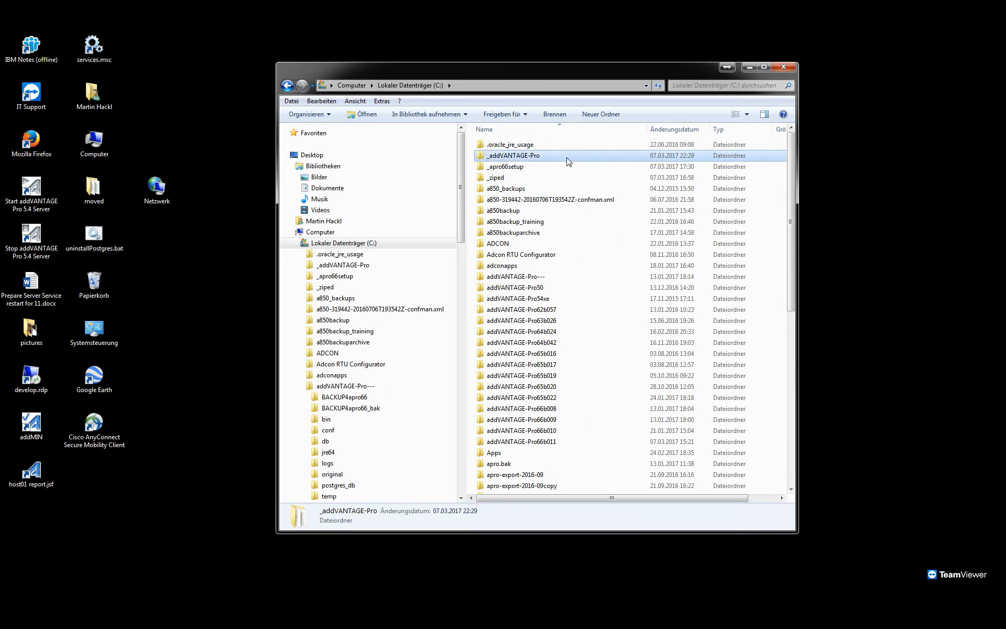
{"action": "left_click", "coordinate": [492, 155]}
{"action": "left_click", "coordinate": [492, 155]}
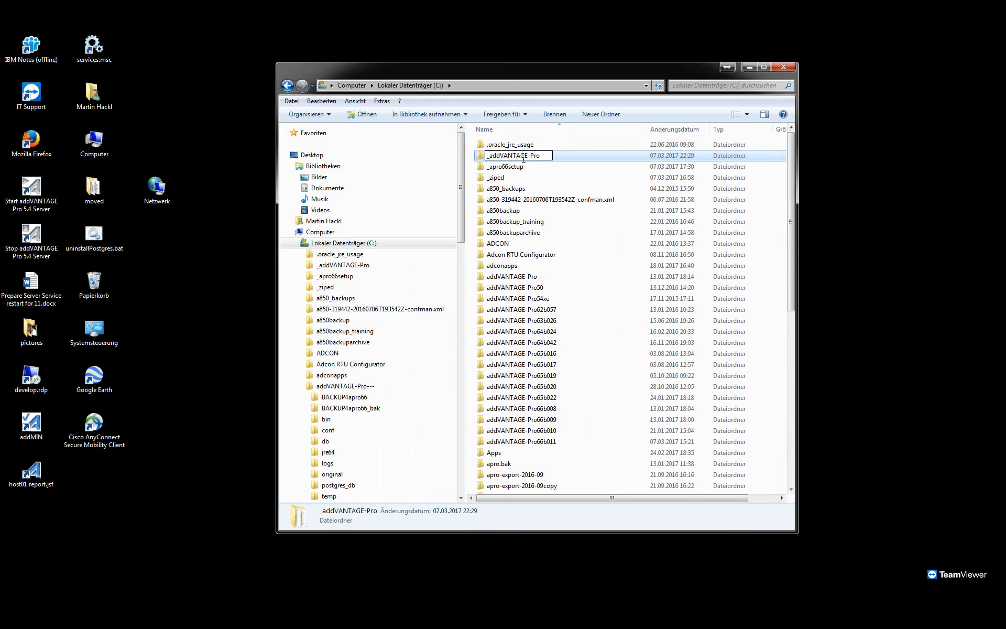
{"action": "key", "text": "BackSpace"}
{"action": "key", "text": "Return"}
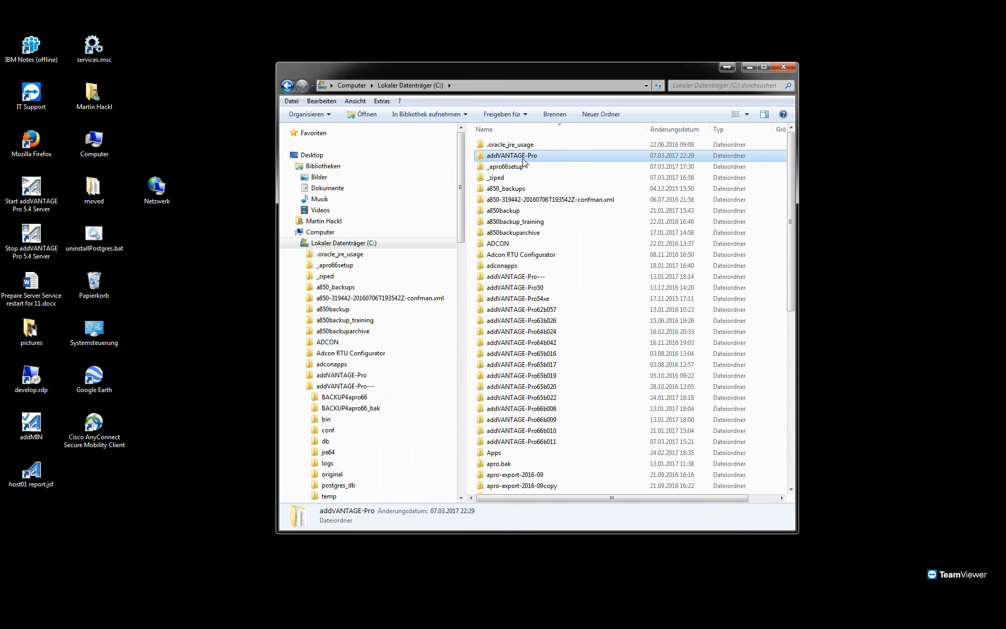
Open the bin subfolder of the addVANTAGE-Pro folder and run START server.bat to start the server.
{"action": "double_click", "coordinate": [506, 157]}
{"action": "double_click", "coordinate": [504, 147]}
{"action": "left_click", "coordinate": [508, 187]}
{"action": "scroll", "coordinate": [497, 409], "scroll_direction": "down", "scroll_amount": 4}
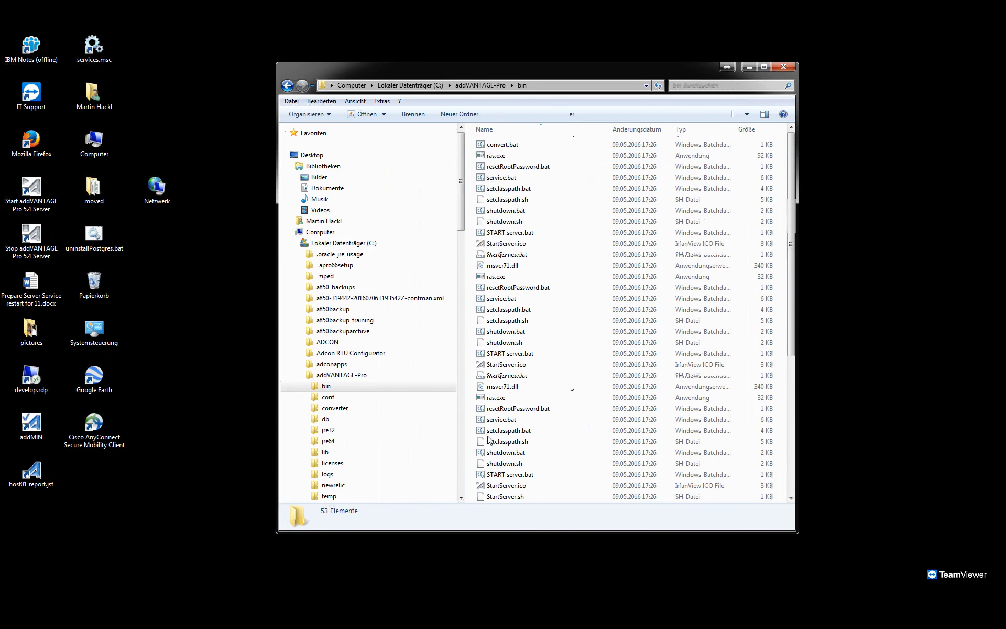
{"action": "left_click", "coordinate": [512, 358]}
{"action": "double_click", "coordinate": [512, 359]}
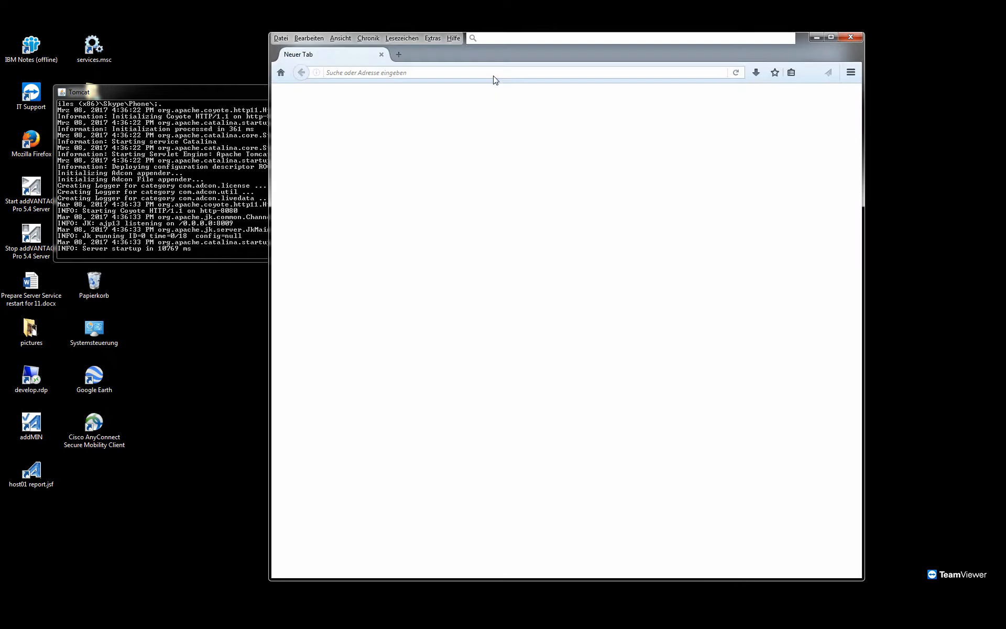
Load localhost:8080 in Firefox and dismiss the master password prompt.
{"action": "type", "text": "loca"}
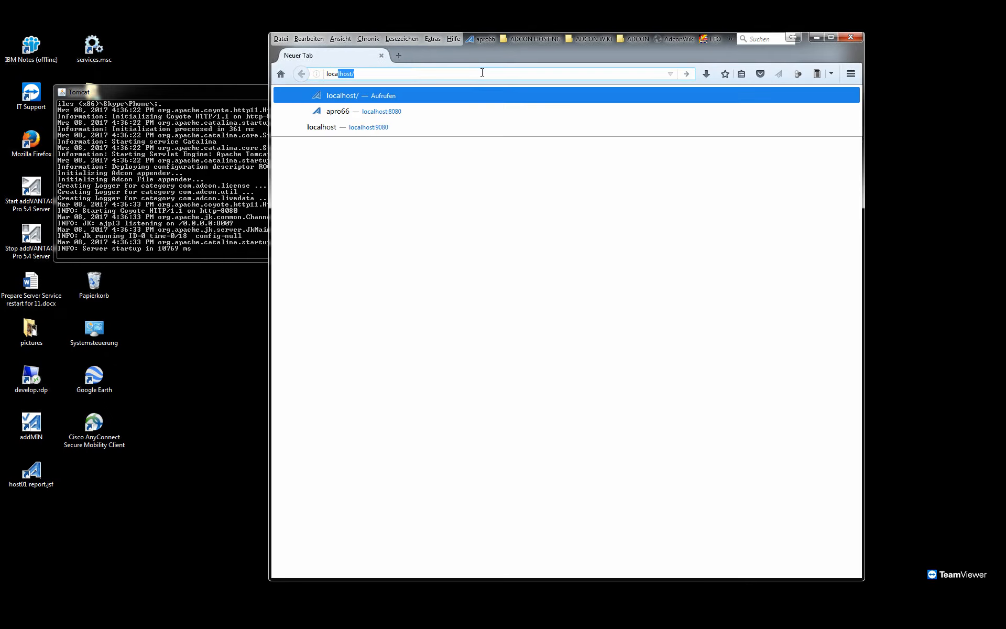
{"action": "type", "text": "lhost"}
{"action": "type", "text": ":8080"}
{"action": "key", "text": "Return"}
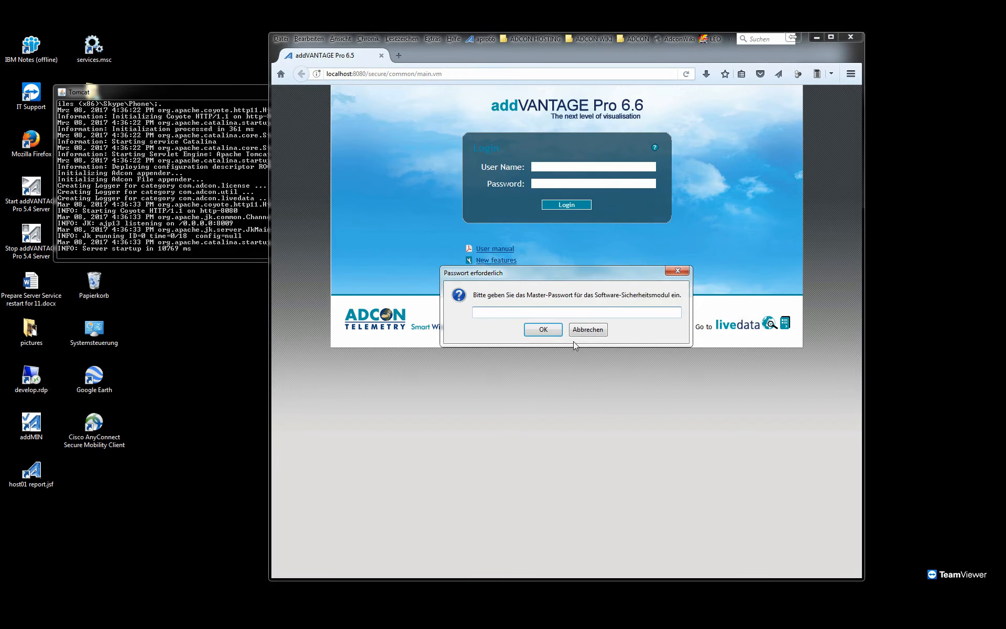
{"action": "left_click", "coordinate": [587, 329]}
Enter root as the login user name and dismiss the recurring master password prompts.
{"action": "left_click", "coordinate": [548, 166]}
{"action": "key", "text": "Down"}
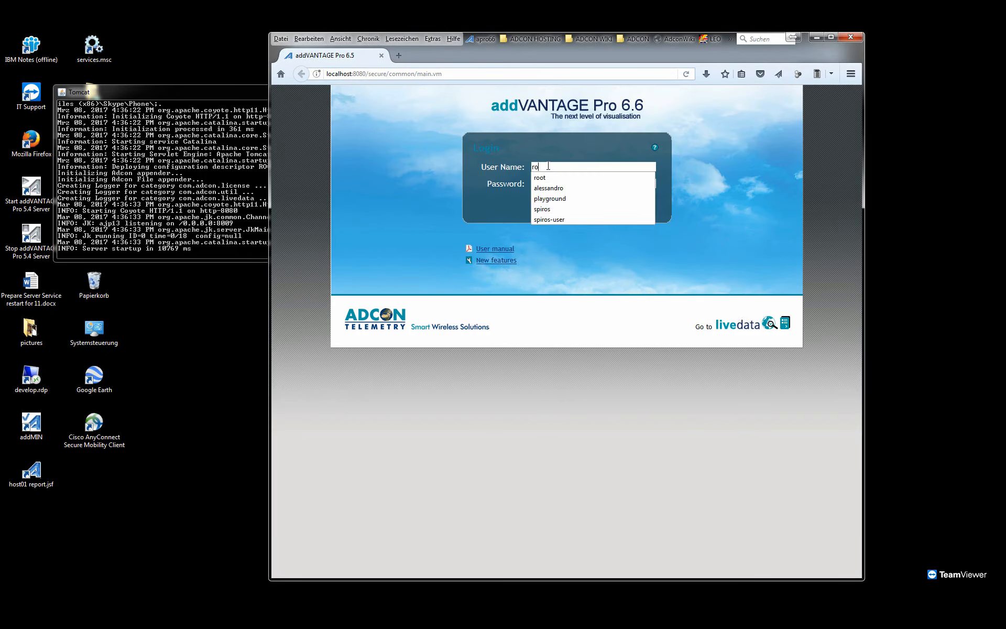
{"action": "key", "text": "Return"}
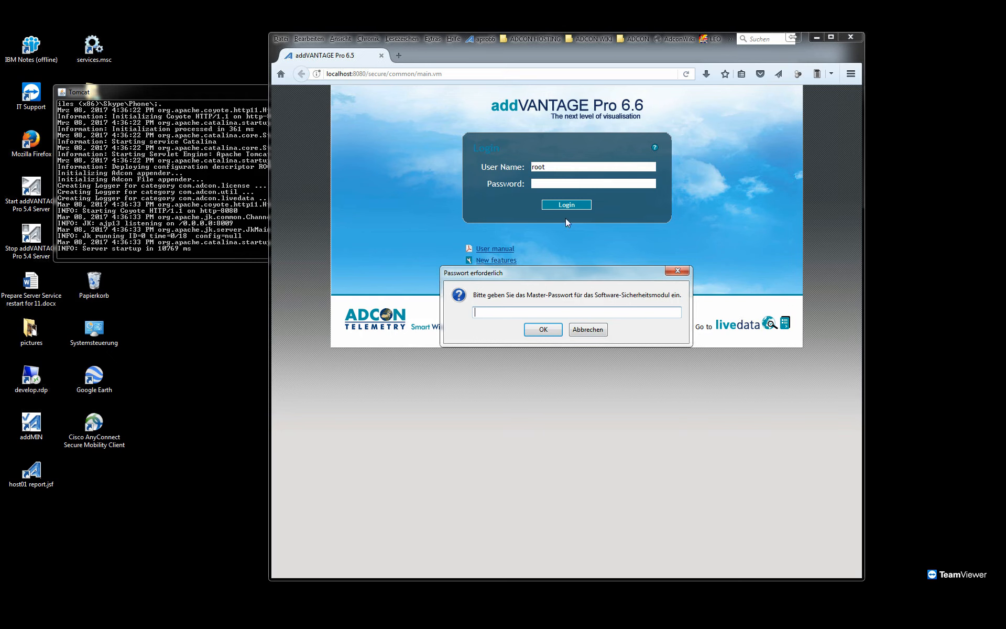
{"action": "left_click", "coordinate": [548, 184]}
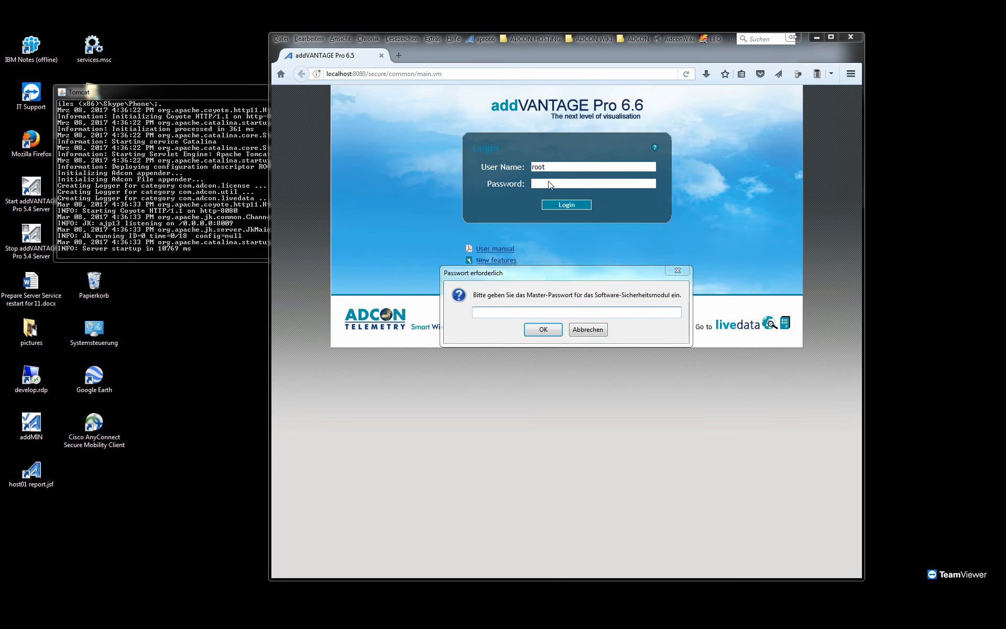
{"action": "key", "text": "Escape"}
{"action": "key", "text": "Escape"}
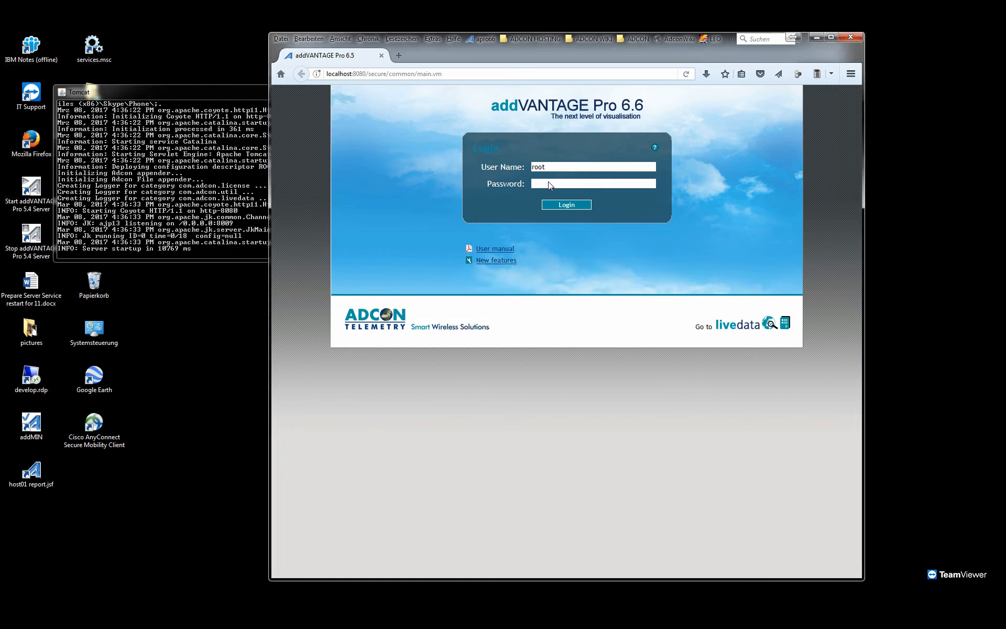
{"action": "key", "text": "Escape"}
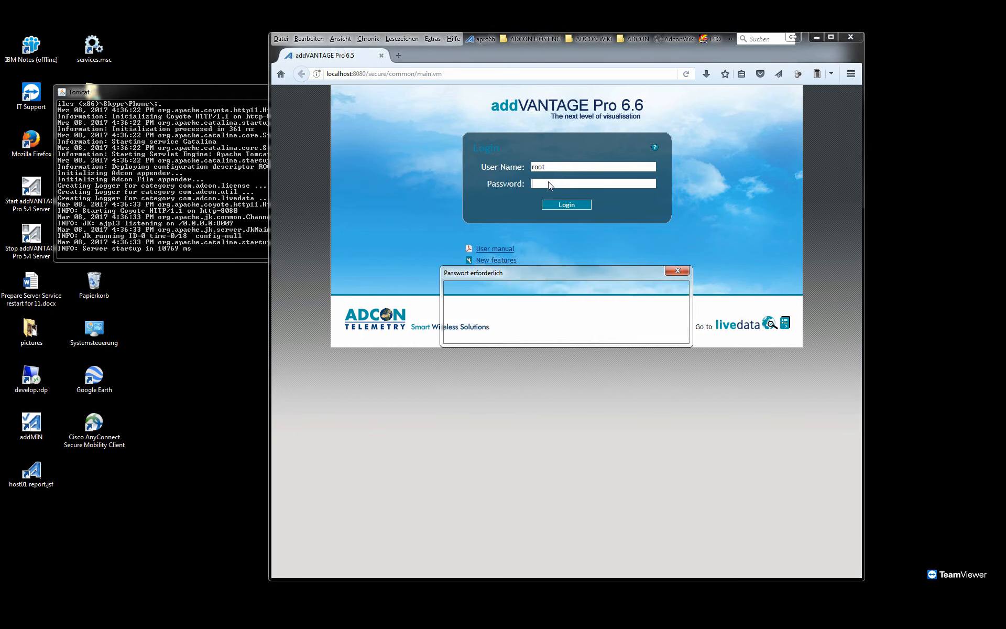
{"action": "left_click", "coordinate": [681, 274]}
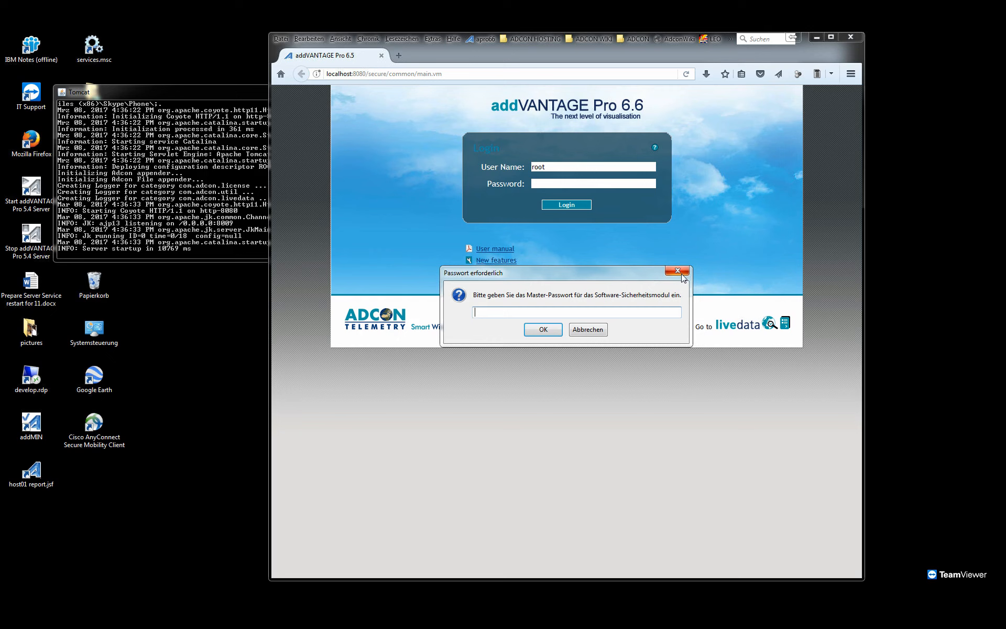
{"action": "left_click", "coordinate": [601, 327]}
Enter the browser's master password, fill in the account password and log in to addVANTAGE Pro.
{"action": "type", "text": "••••••••••"}
{"action": "key", "text": "Return"}
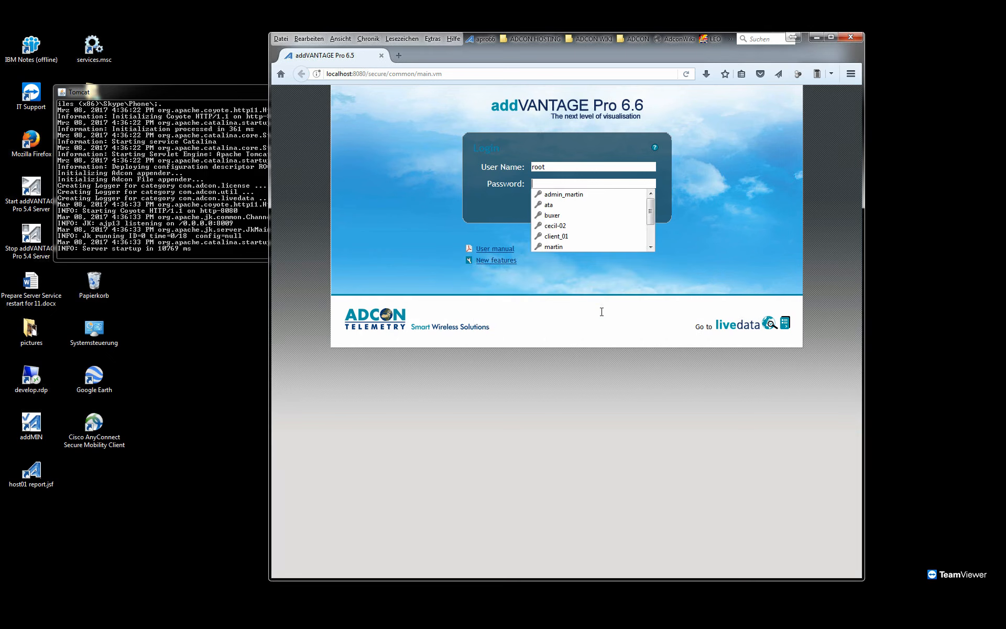
{"action": "left_click", "coordinate": [584, 184]}
{"action": "type", "text": "•••"}
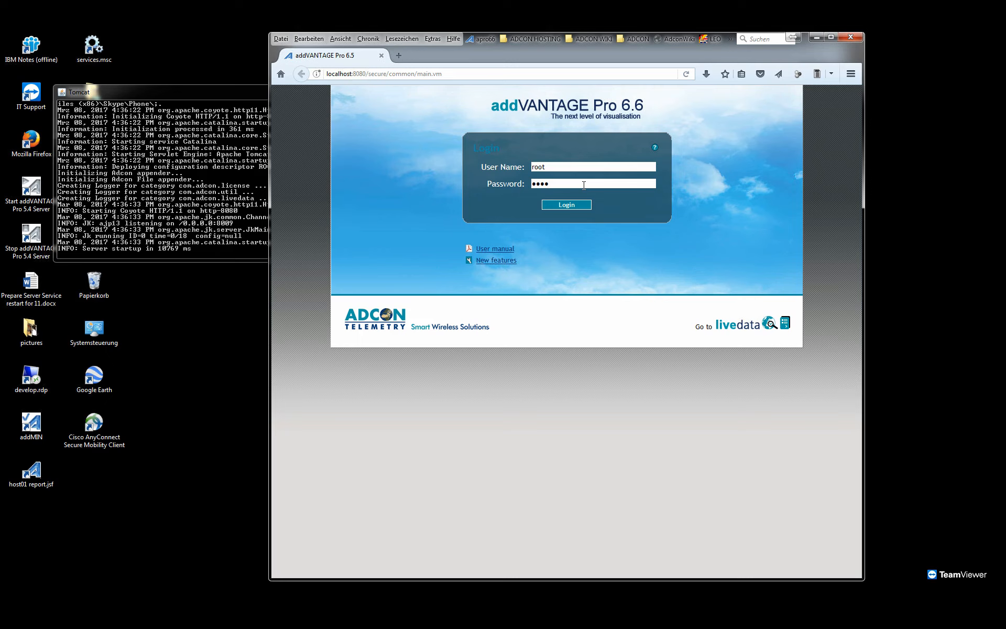
{"action": "key", "text": "Return"}
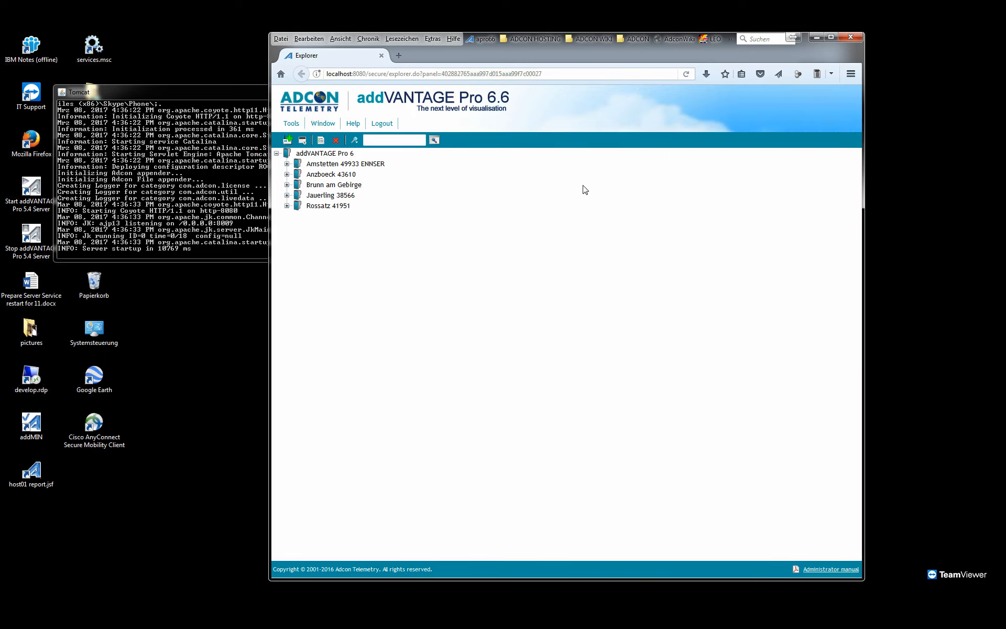
View the data chart of the Rossatz 41951 station and check the product and license details in the About window.
{"action": "left_click", "coordinate": [322, 206]}
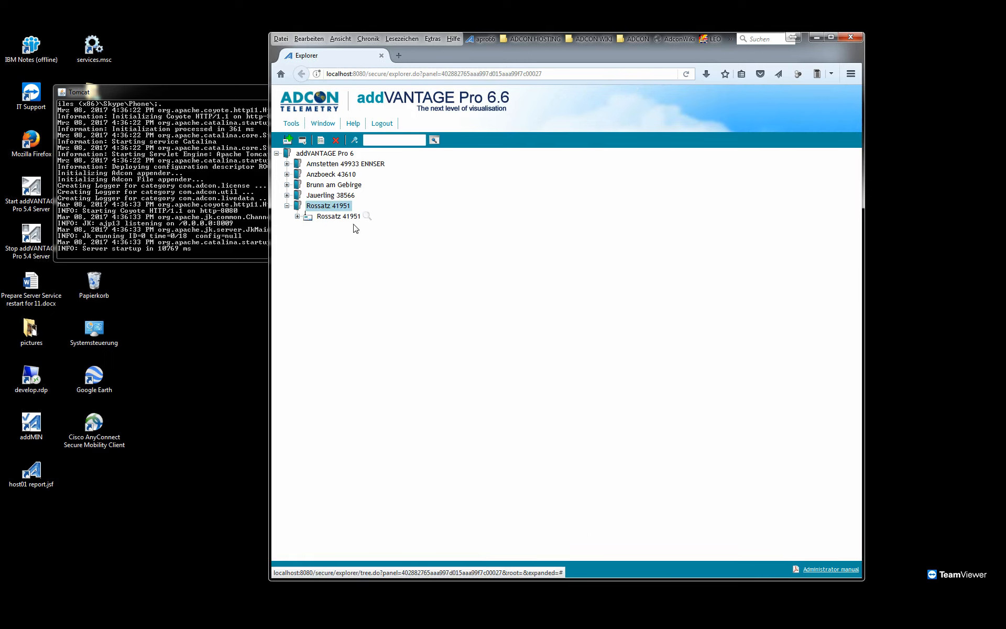
{"action": "left_click", "coordinate": [367, 216]}
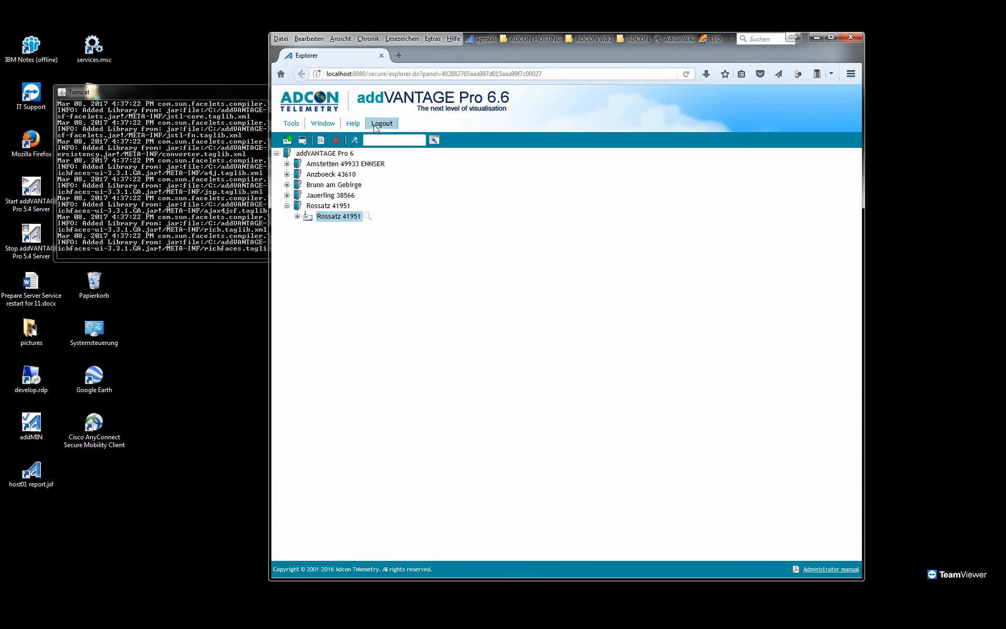
{"action": "left_click", "coordinate": [352, 124]}
{"action": "left_click", "coordinate": [388, 183]}
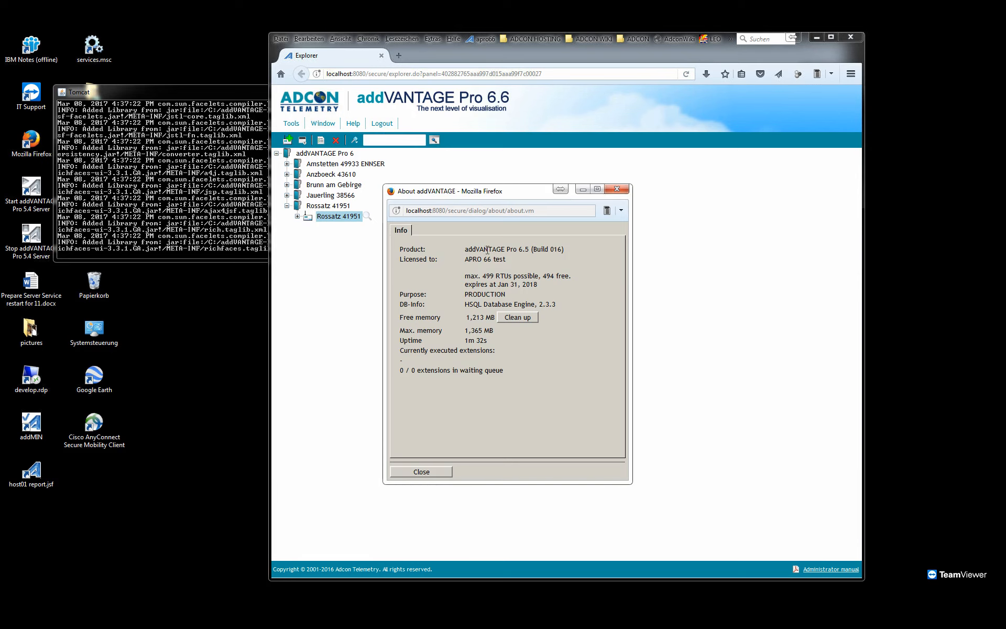
{"action": "left_click", "coordinate": [443, 473]}
Log out of addVANTAGE Pro, close the browser and stop the server with STOP server.bat.
{"action": "left_click", "coordinate": [387, 124]}
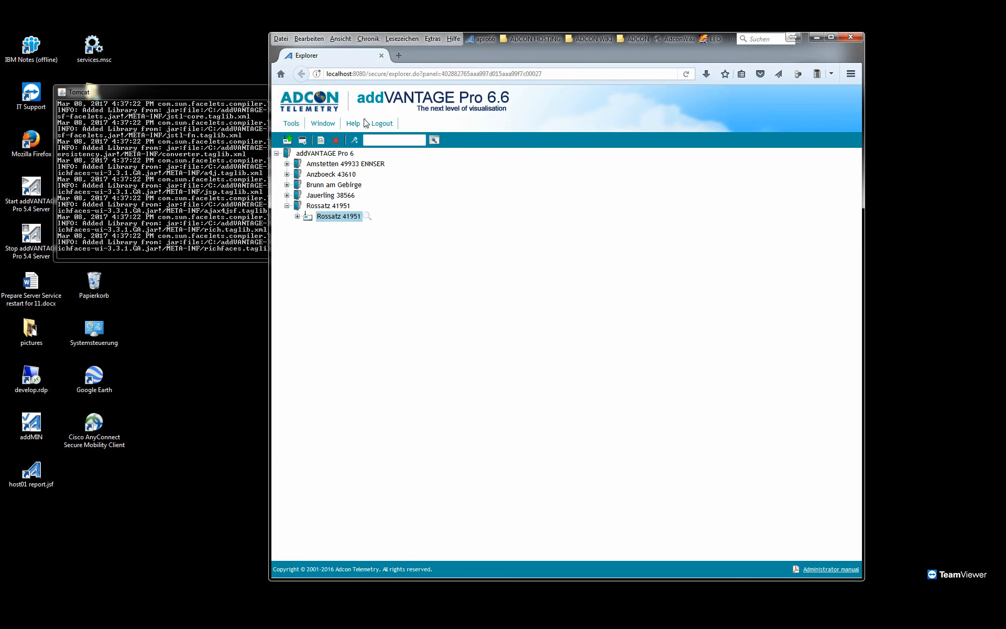
{"action": "left_click", "coordinate": [851, 37]}
{"action": "left_click", "coordinate": [516, 413]}
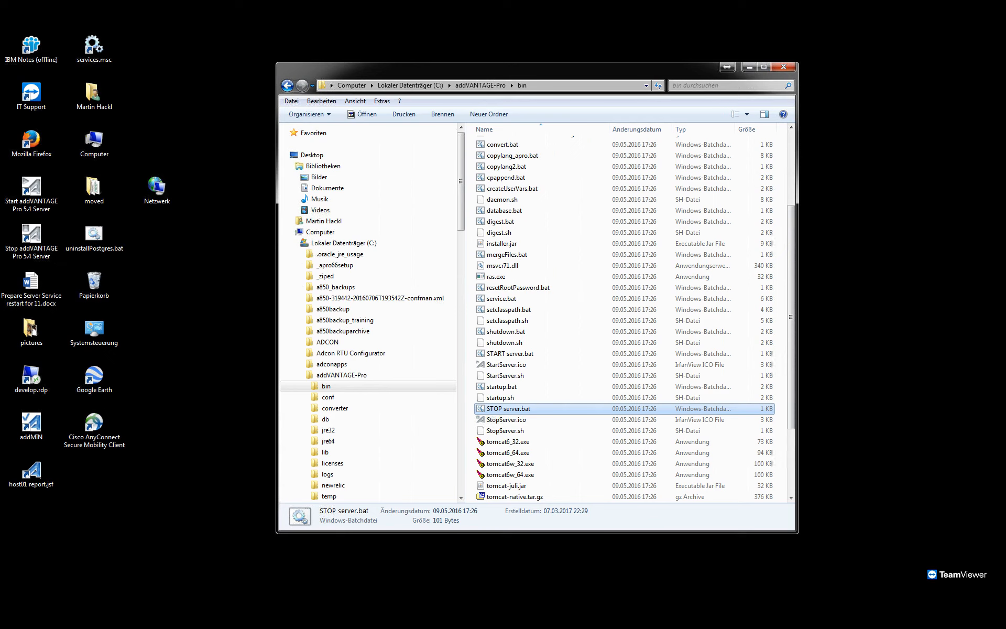
Switch to the PowerPoint presentation webinar_apro6.6_install_upgrade.pptx and maximize its window on the upgrade PRE-Checks slide.
{"action": "left_click_drag", "start_coordinate": [497, 70], "coordinate": [481, 68]}
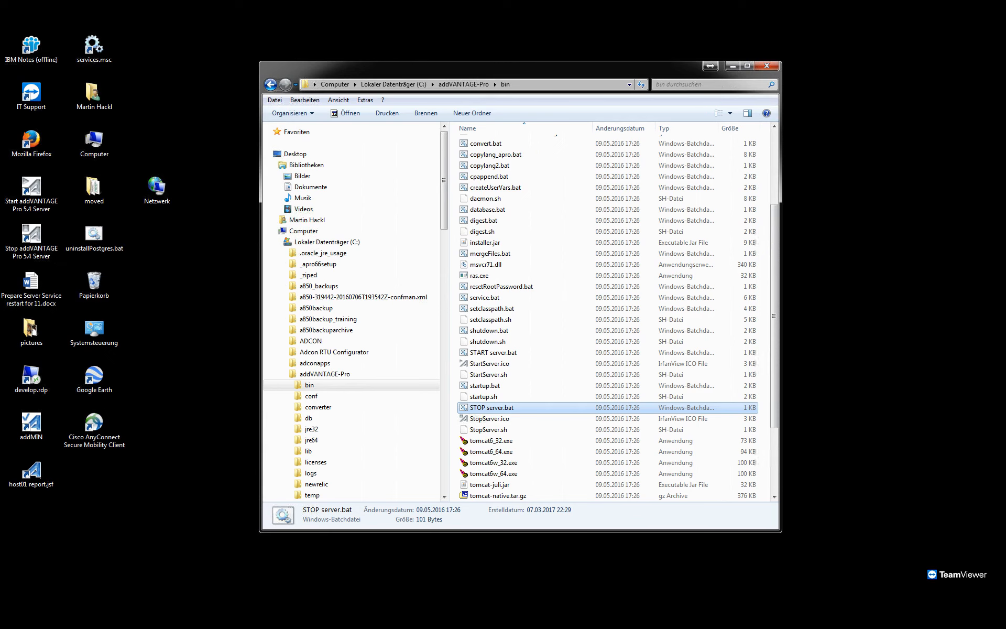
{"action": "left_click_drag", "start_coordinate": [1005, 160], "coordinate": [599, 167]}
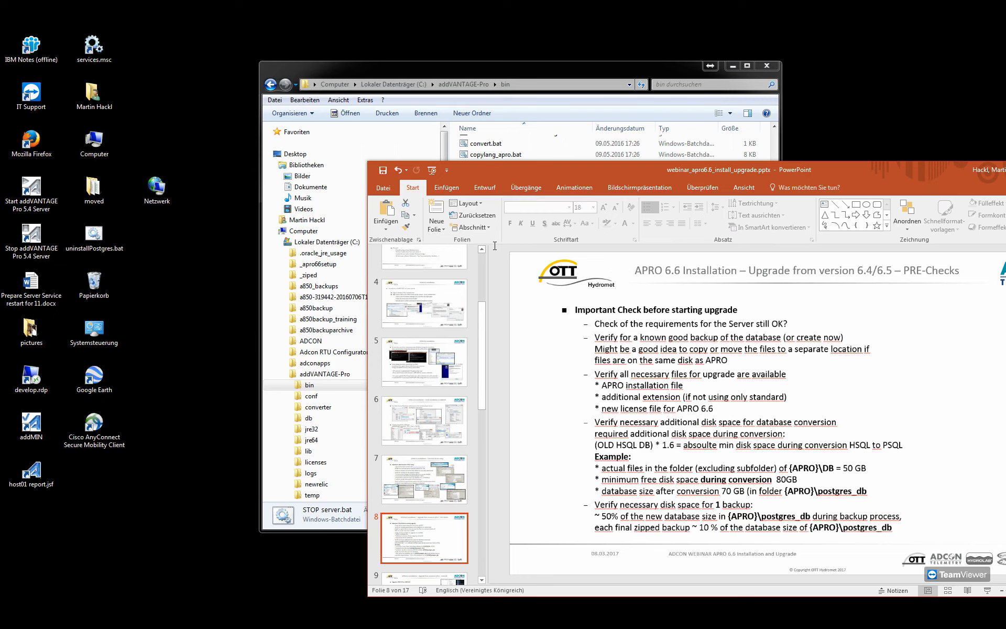
{"action": "key", "text": "super+Up"}
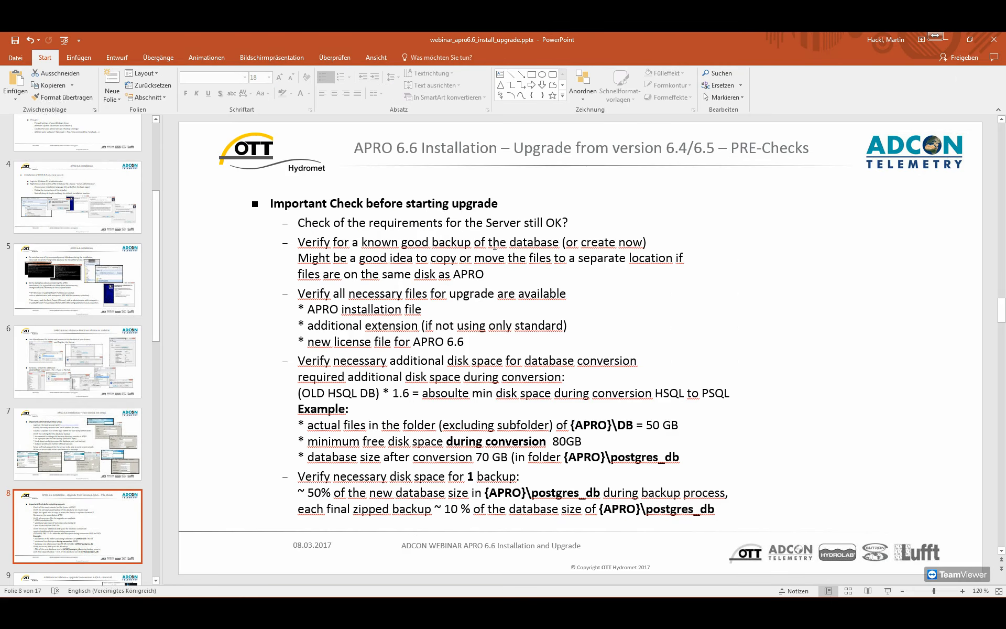
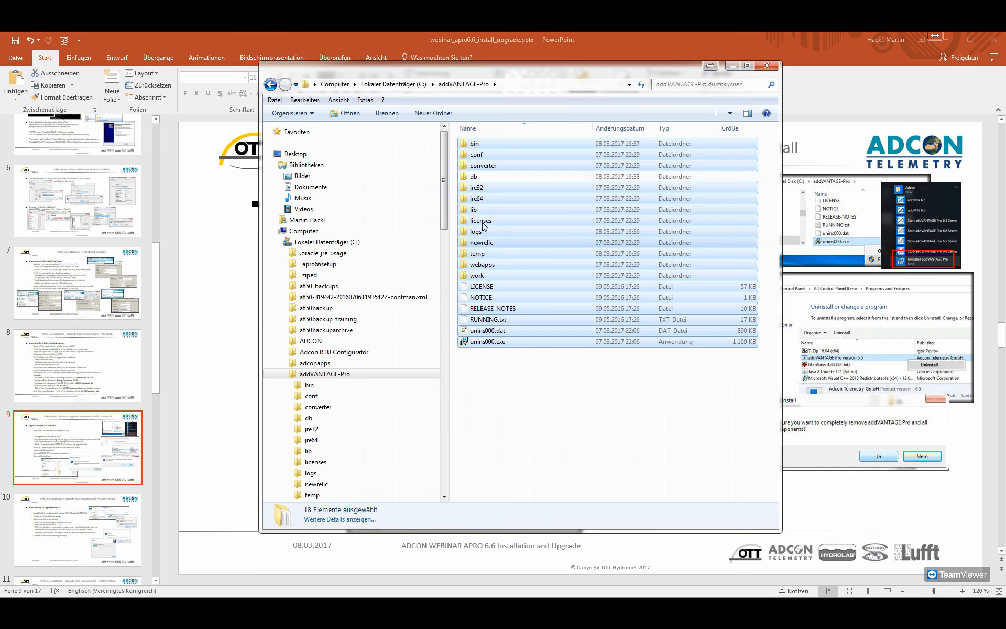
Copy everything in C:\addVANTAGE-Pro except the db and logs folders.
{"action": "left_click", "coordinate": [523, 232], "text": "ctrl"}
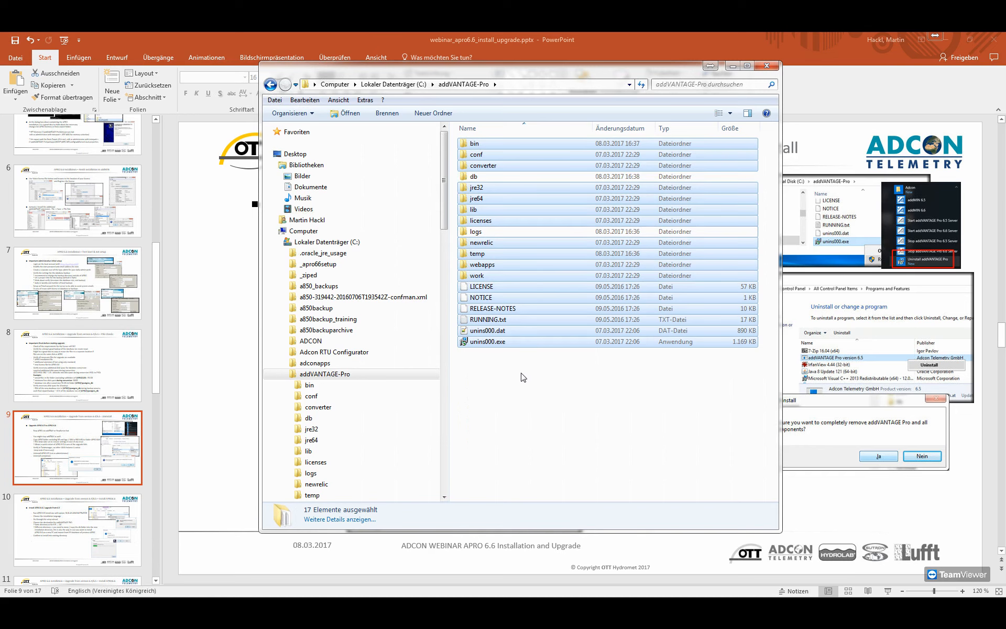
{"action": "right_click", "coordinate": [549, 289]}
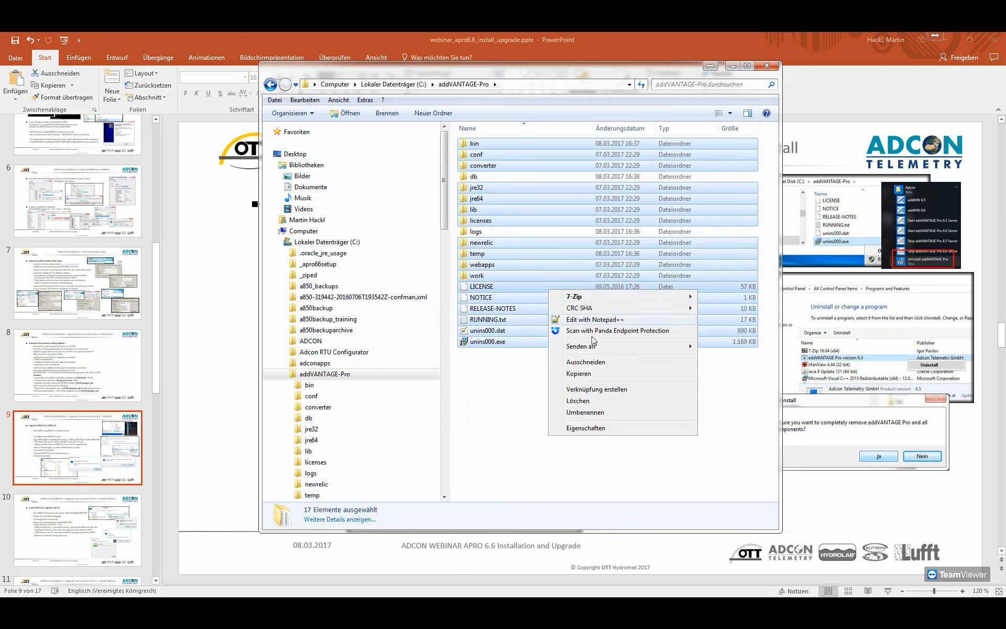
{"action": "left_click", "coordinate": [589, 374]}
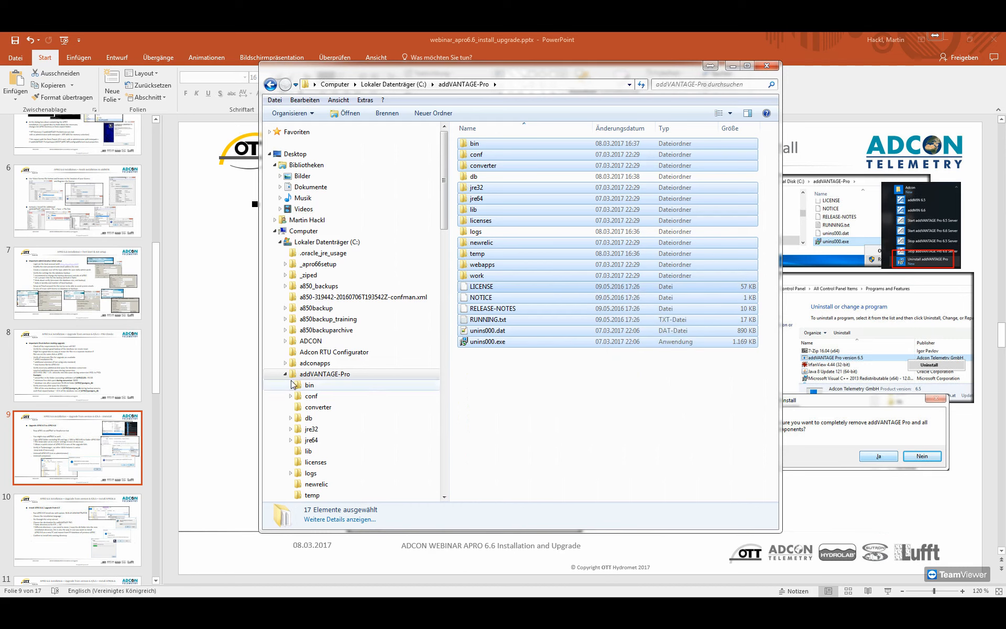
Create a new folder named apro65.bak at the root of drive C:.
{"action": "double_click", "coordinate": [355, 373]}
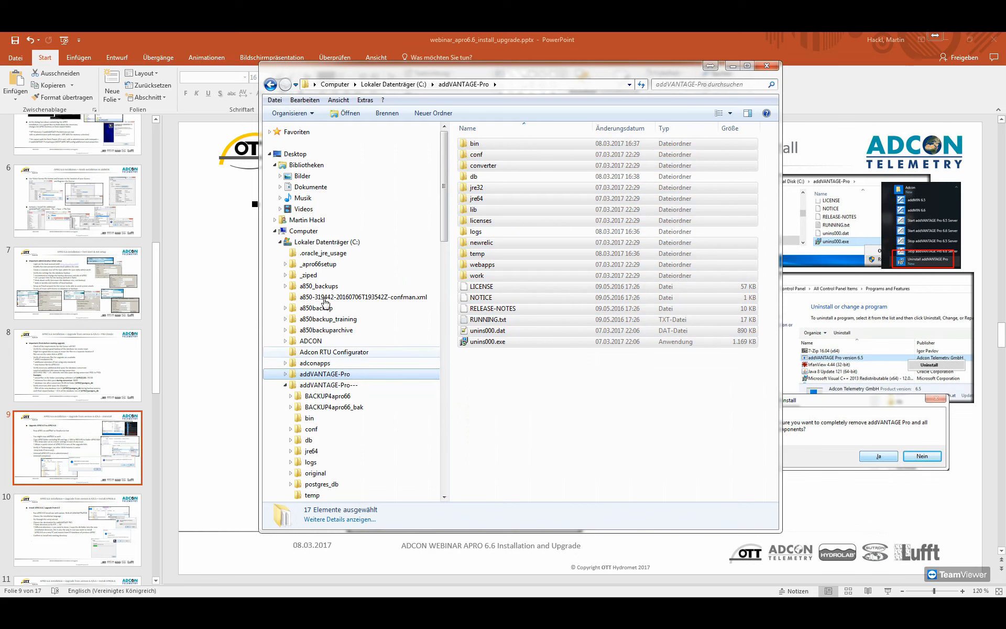
{"action": "right_click", "coordinate": [322, 244]}
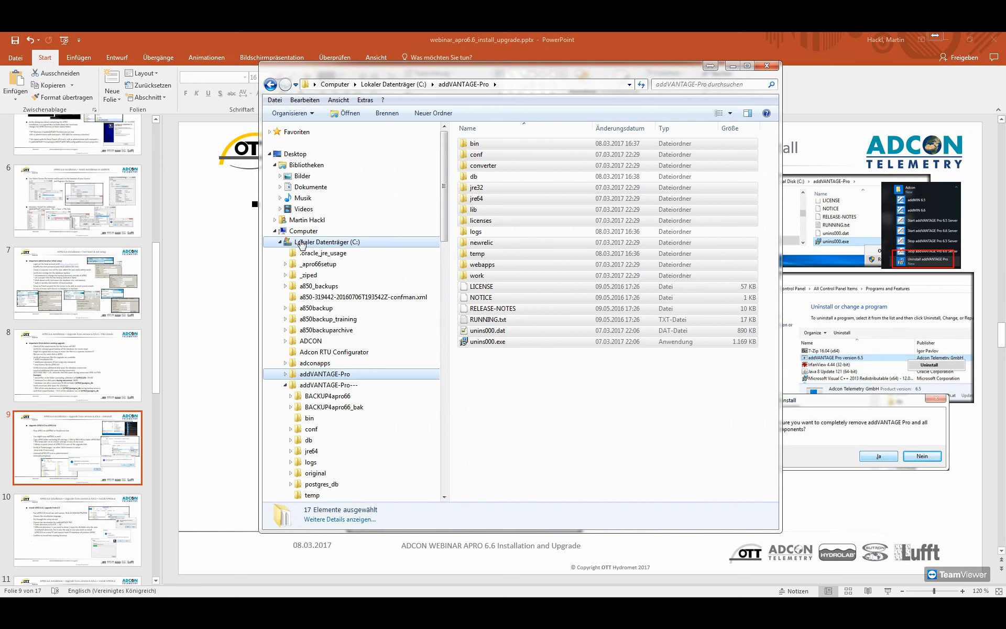
{"action": "left_click", "coordinate": [304, 243]}
{"action": "right_click", "coordinate": [755, 225]}
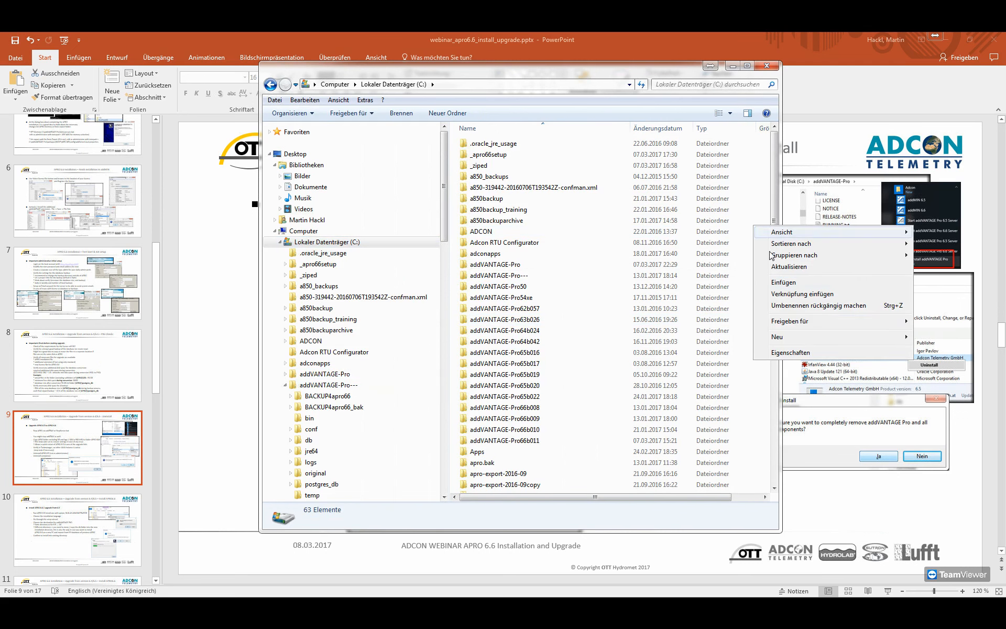
{"action": "mouse_move", "coordinate": [797, 339]}
{"action": "left_click", "coordinate": [693, 340]}
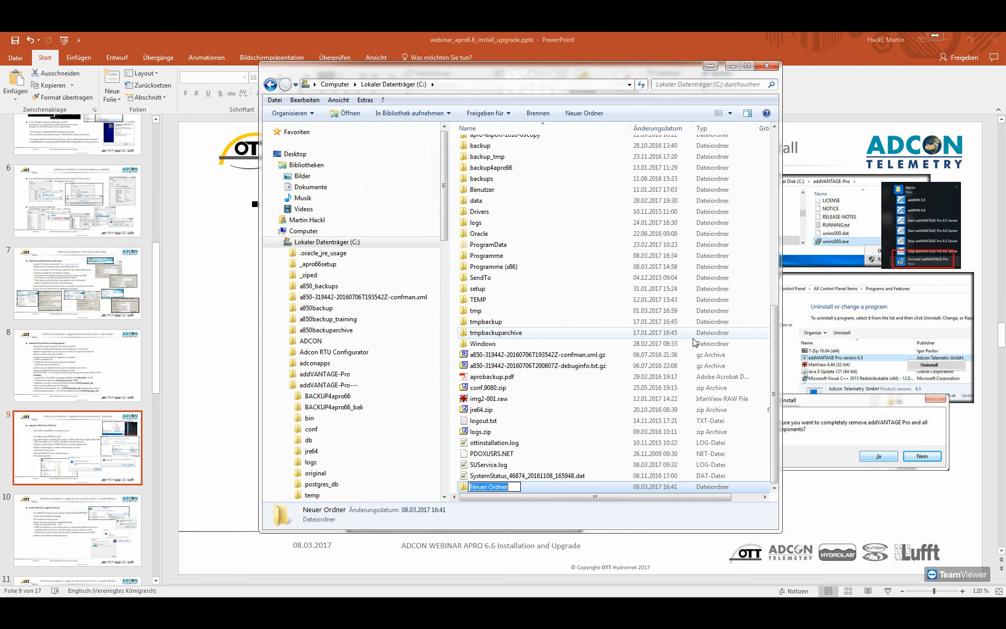
{"action": "type", "text": "apro65.bak"}
{"action": "key", "text": "Return"}
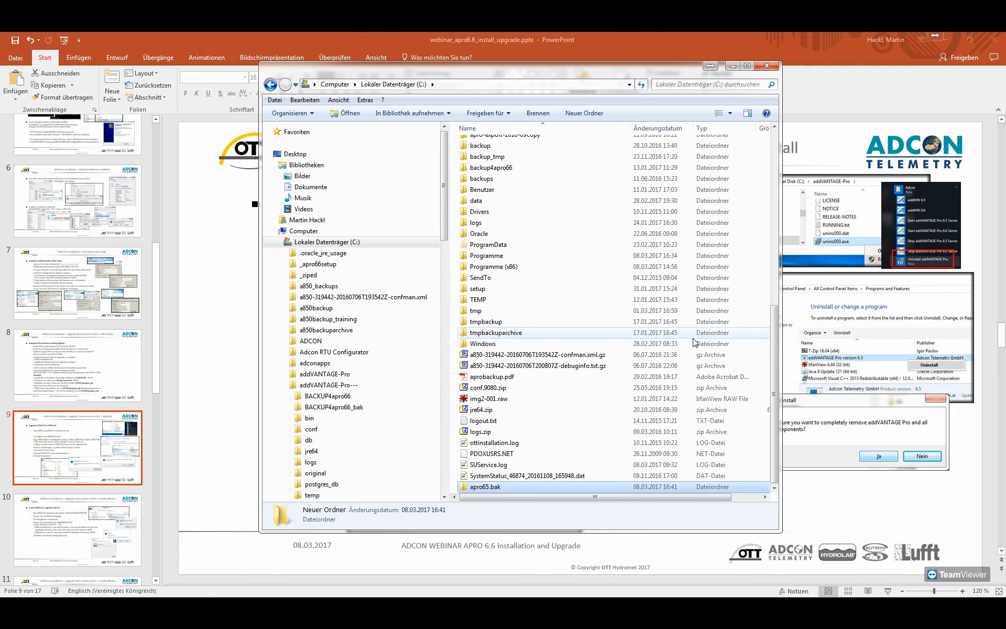
Paste the copied items into the apro65.bak folder and move the Explorer window aside to reveal the Uninstall slide.
{"action": "key", "text": "Return"}
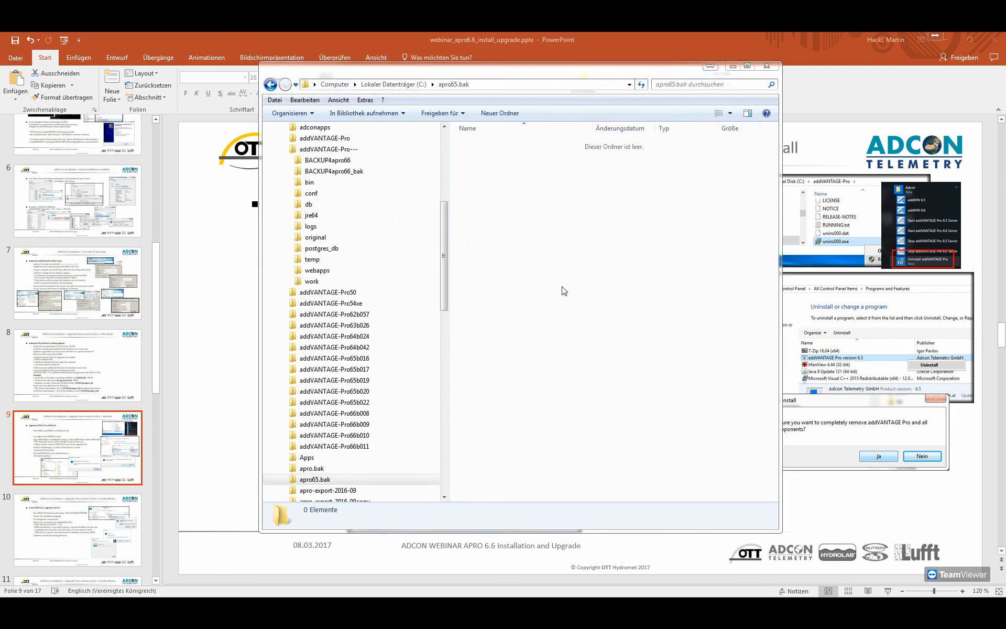
{"action": "key", "text": "ctrl+v"}
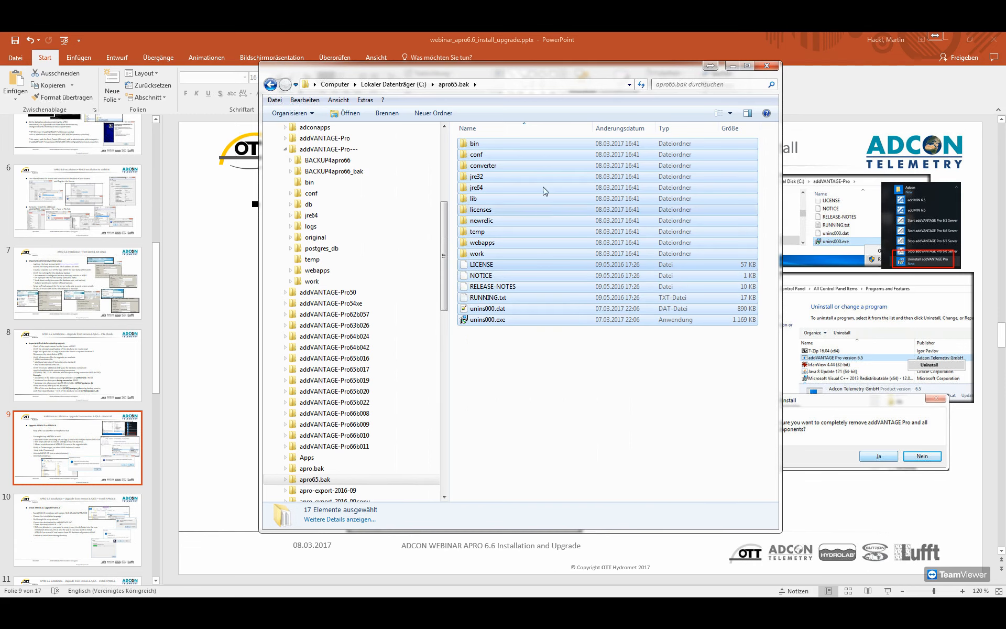
{"action": "left_click_drag", "start_coordinate": [470, 75], "coordinate": [848, 74]}
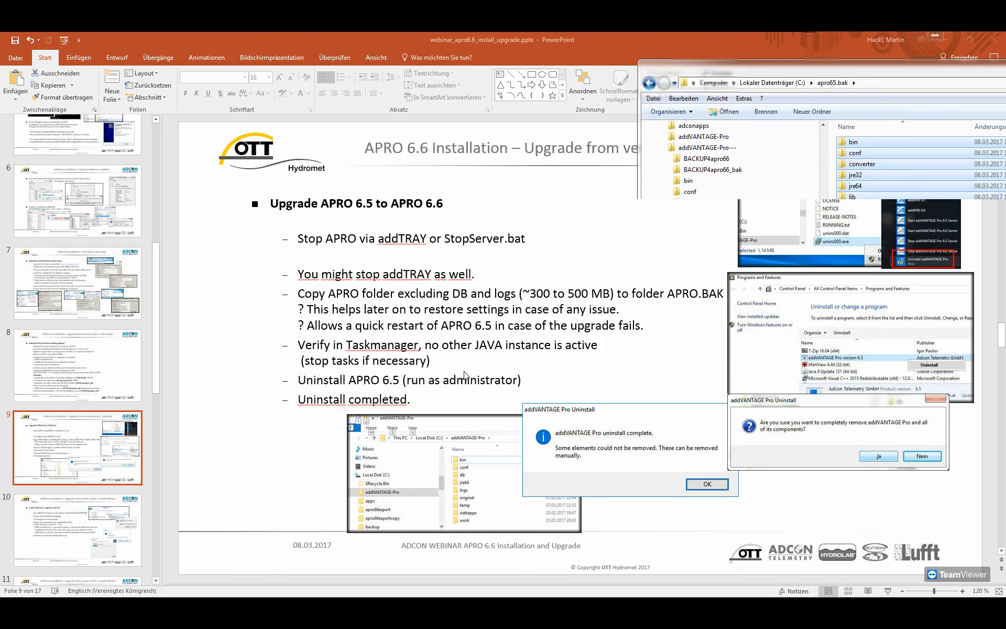
{"action": "left_click", "coordinate": [380, 409]}
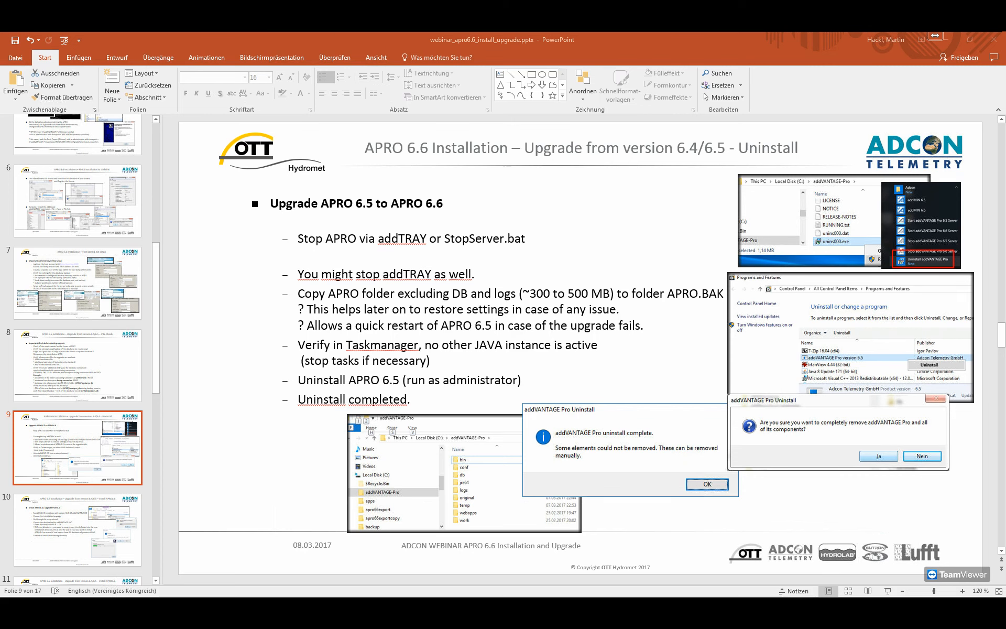
Bring back Explorer and uninstall addVANTAGE Pro by running unins000.exe from C:\addVANTAGE-Pro, confirming the removal and dismissing its dialogs.
{"action": "left_click_drag", "start_coordinate": [1005, 148], "coordinate": [512, 104]}
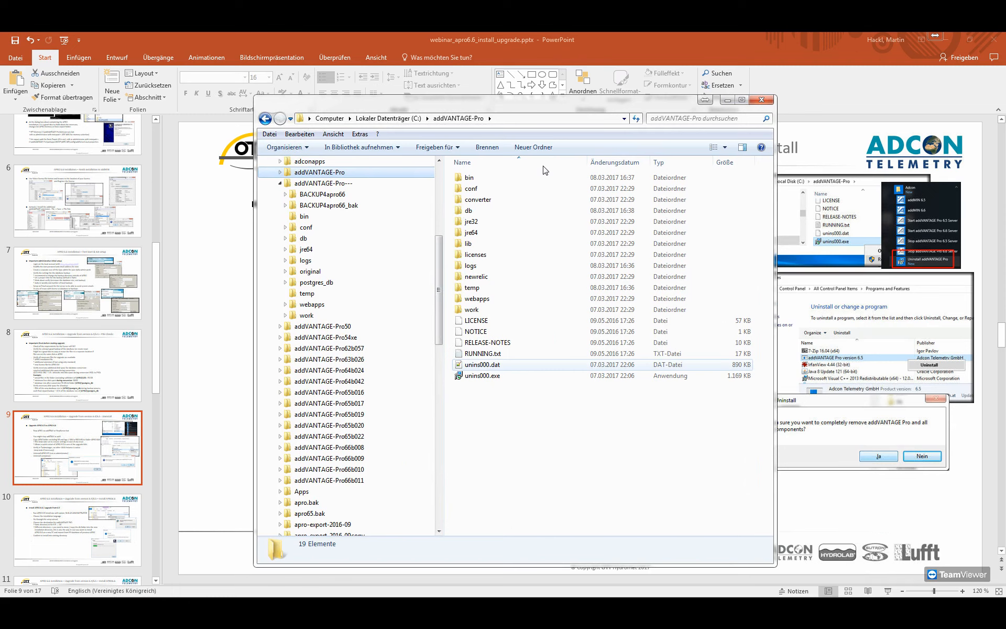
{"action": "double_click", "coordinate": [482, 375]}
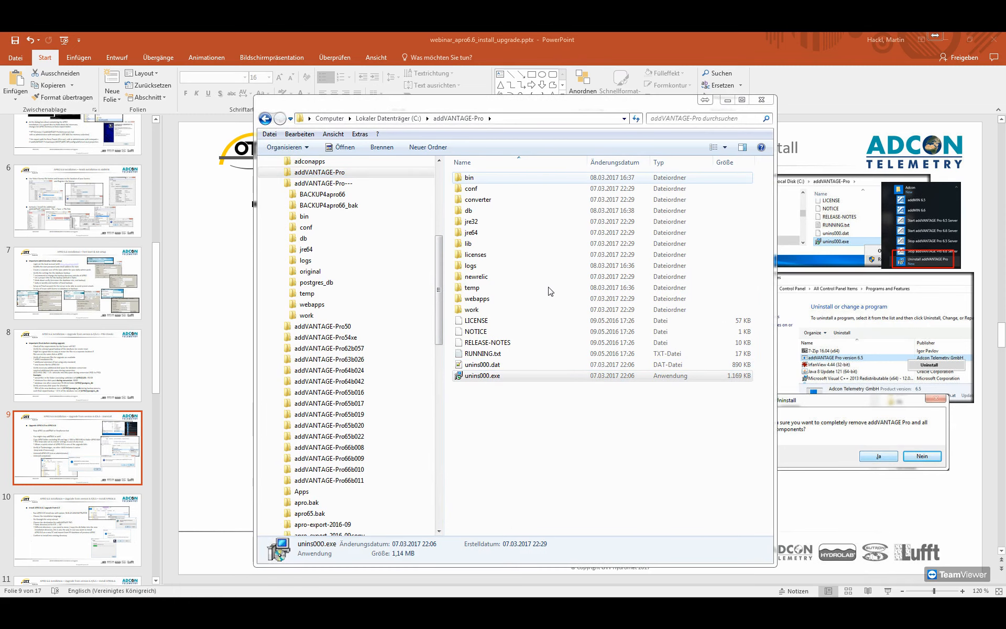
{"action": "left_click", "coordinate": [549, 358]}
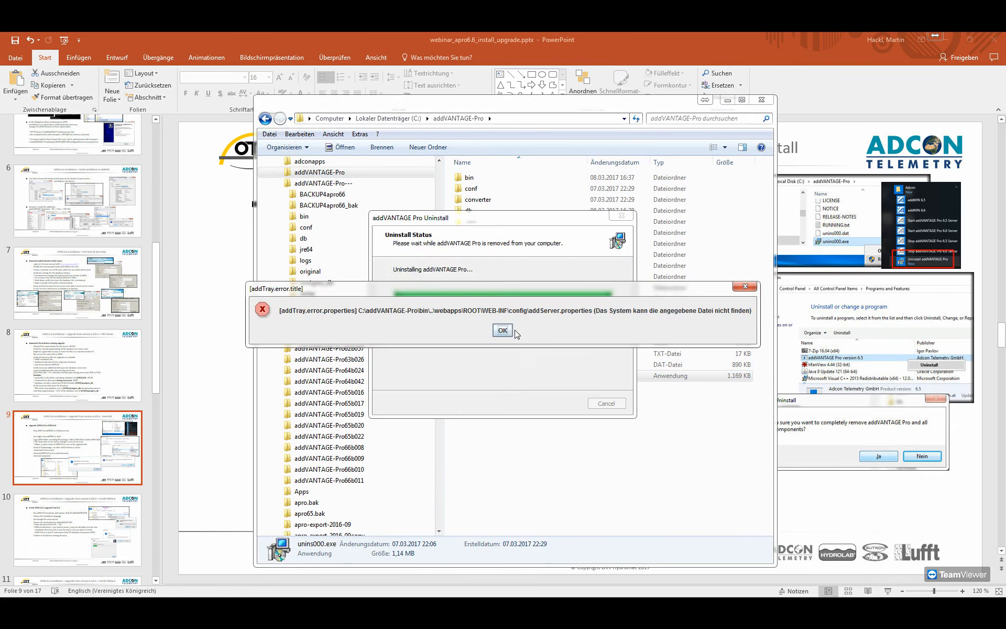
{"action": "left_click", "coordinate": [505, 330]}
{"action": "left_click", "coordinate": [588, 362]}
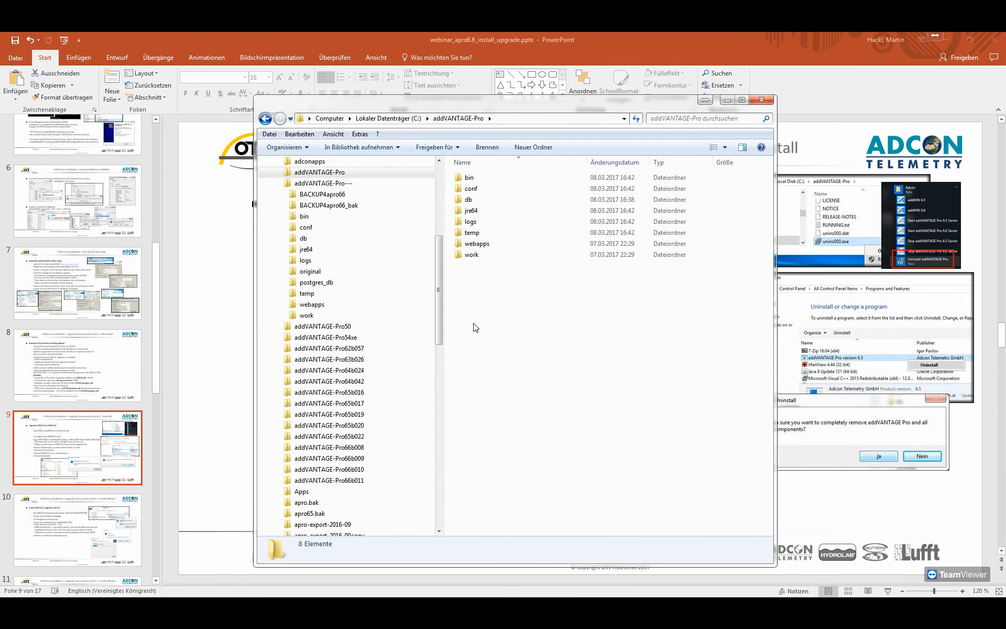
Compare the apro65.bak backup with the remaining addVANTAGE-Pro folder, including the contents of its db folder.
{"action": "left_click", "coordinate": [313, 514]}
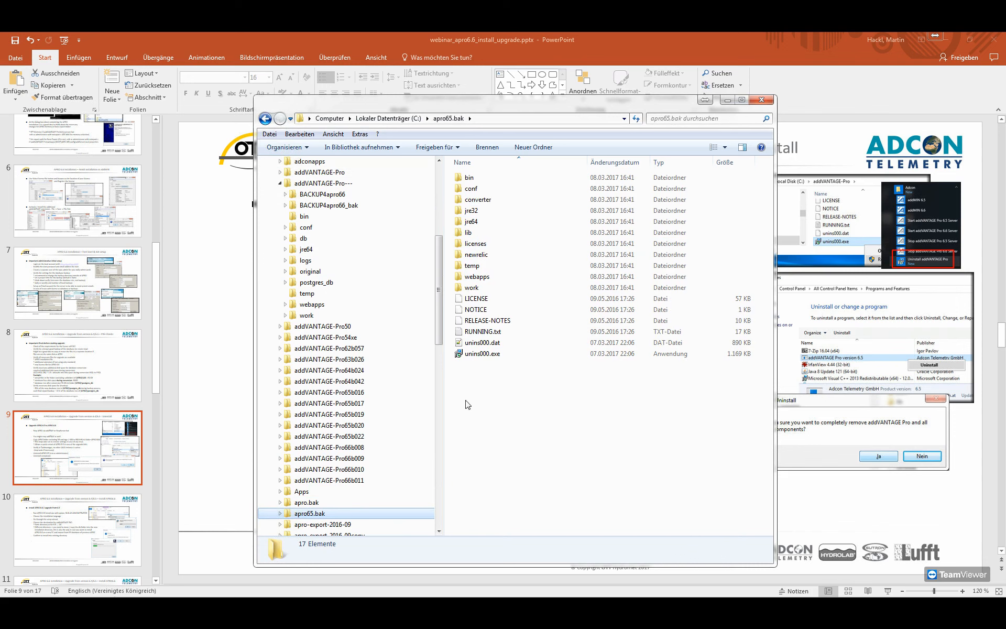
{"action": "left_click", "coordinate": [318, 172]}
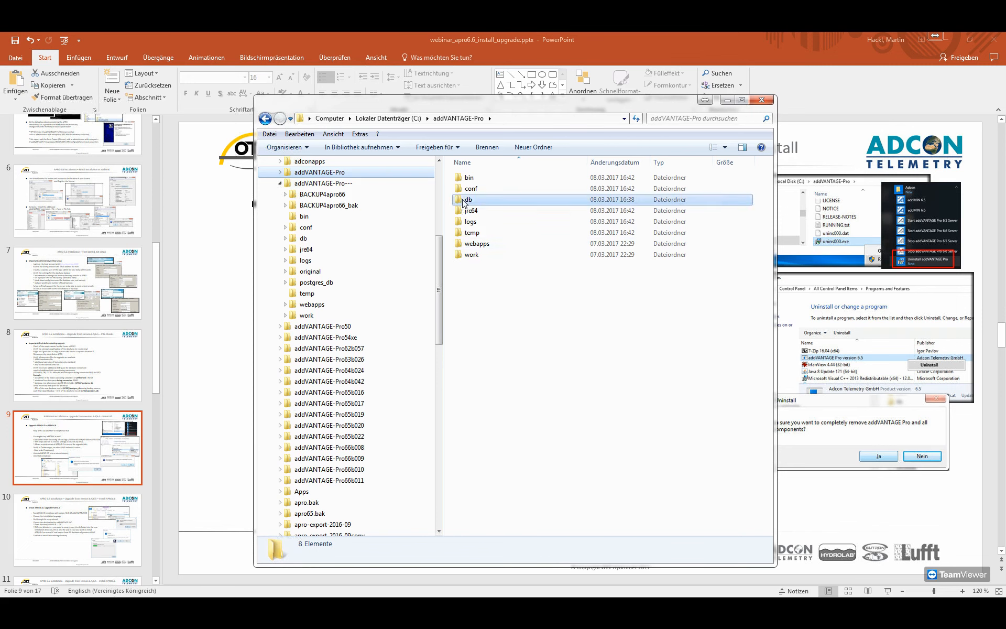
{"action": "double_click", "coordinate": [462, 199]}
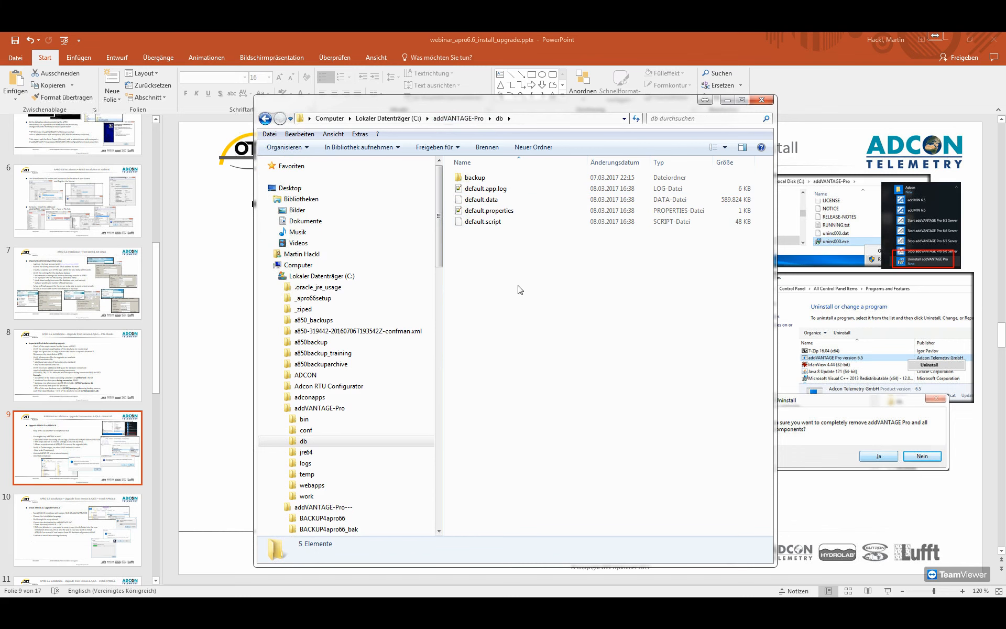
{"action": "left_click", "coordinate": [387, 119]}
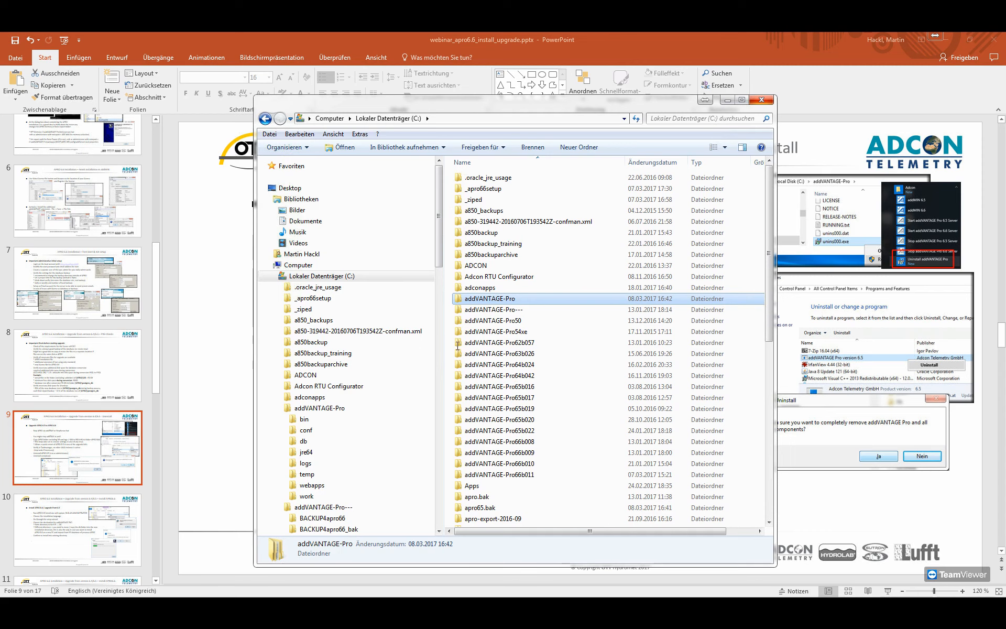
Return to the PowerPoint presentation and show slide 10 on installing APRO 6.6 as an upgrade from 6.5.
{"action": "left_click", "coordinate": [458, 346]}
{"action": "scroll", "coordinate": [457, 346], "scroll_direction": "down", "scroll_amount": 3}
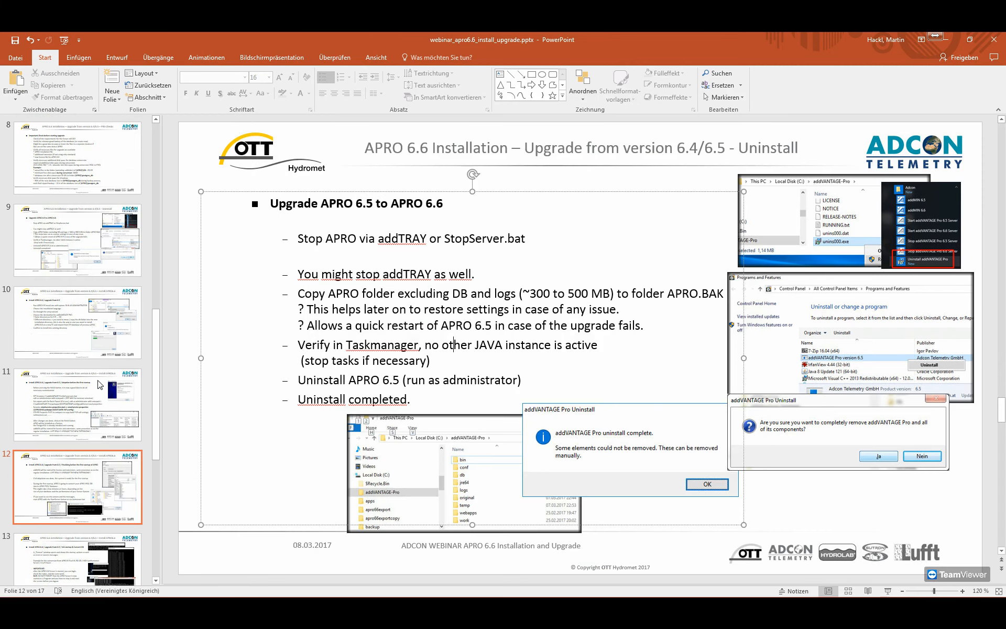
{"action": "left_click", "coordinate": [82, 409]}
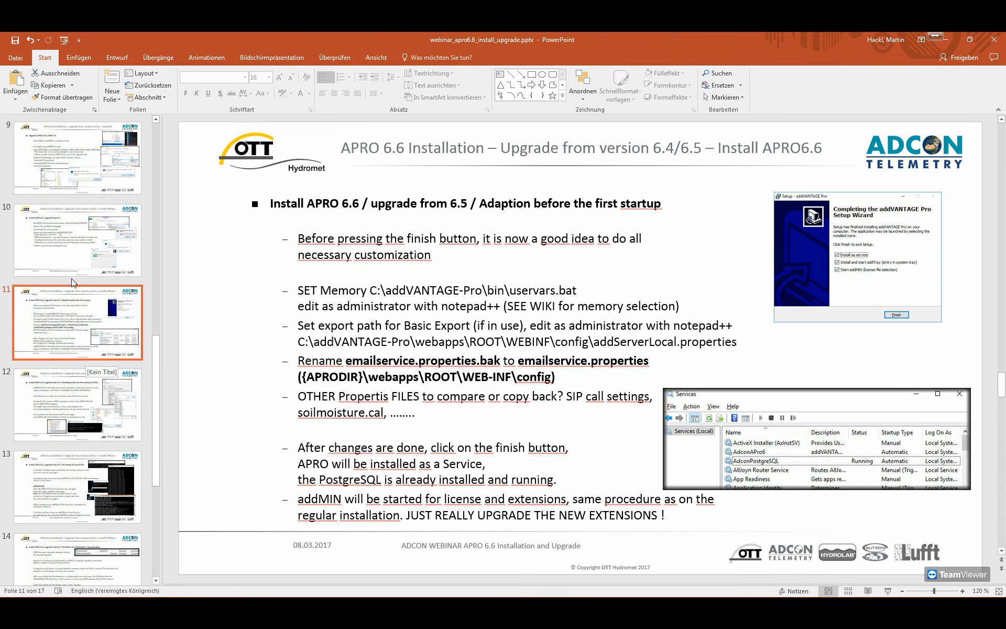
{"action": "left_click_drag", "start_coordinate": [157, 364], "coordinate": [156, 317]}
{"action": "left_click", "coordinate": [96, 310]}
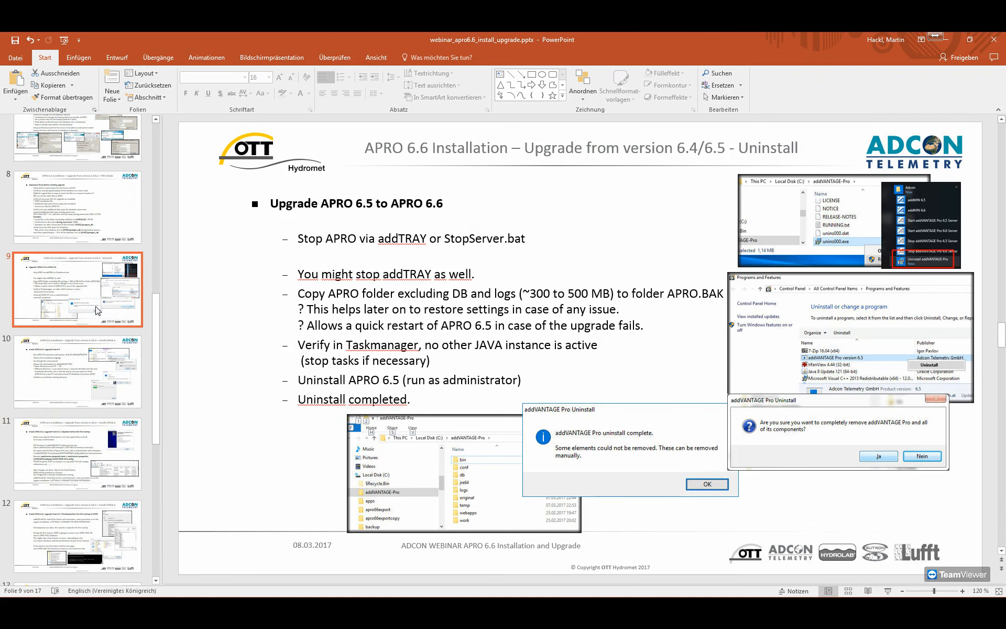
{"action": "left_click", "coordinate": [80, 369]}
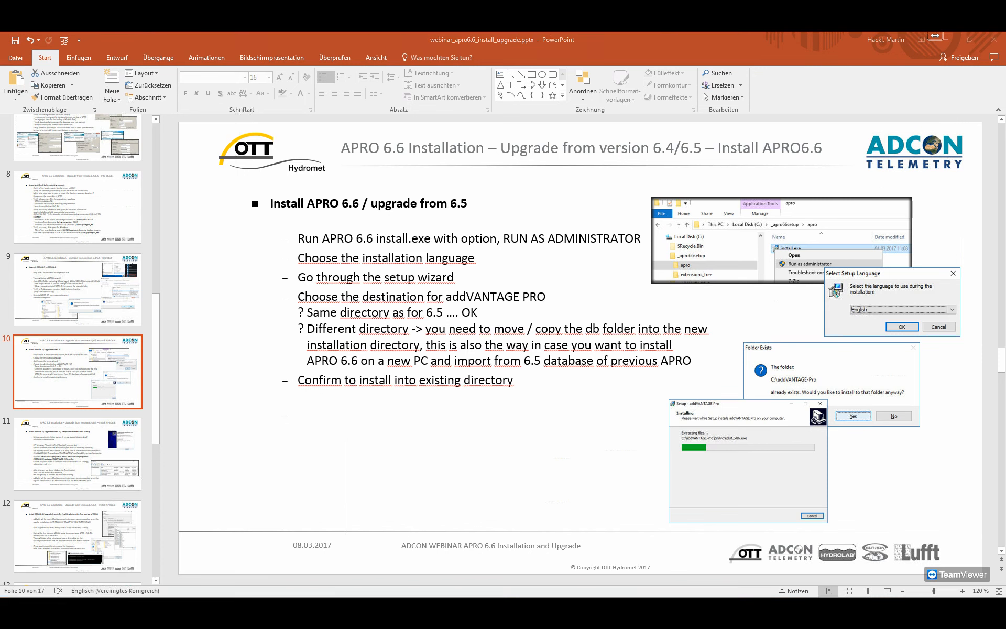
Switch to Explorer and run install.exe from C:\_apro66setup\apro as administrator.
{"action": "key", "text": "alt+Tab"}
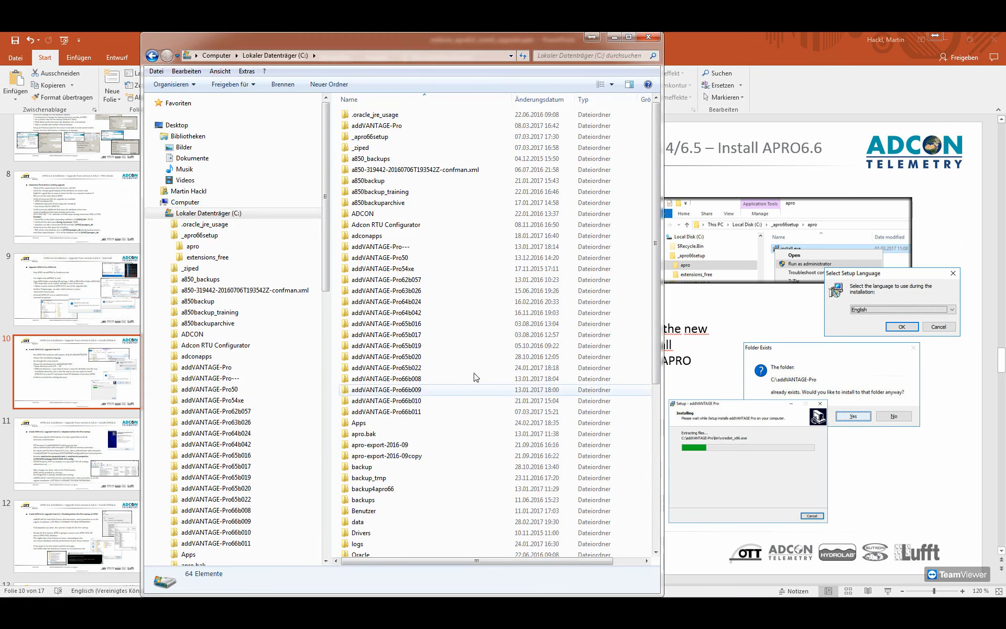
{"action": "left_click", "coordinate": [200, 236]}
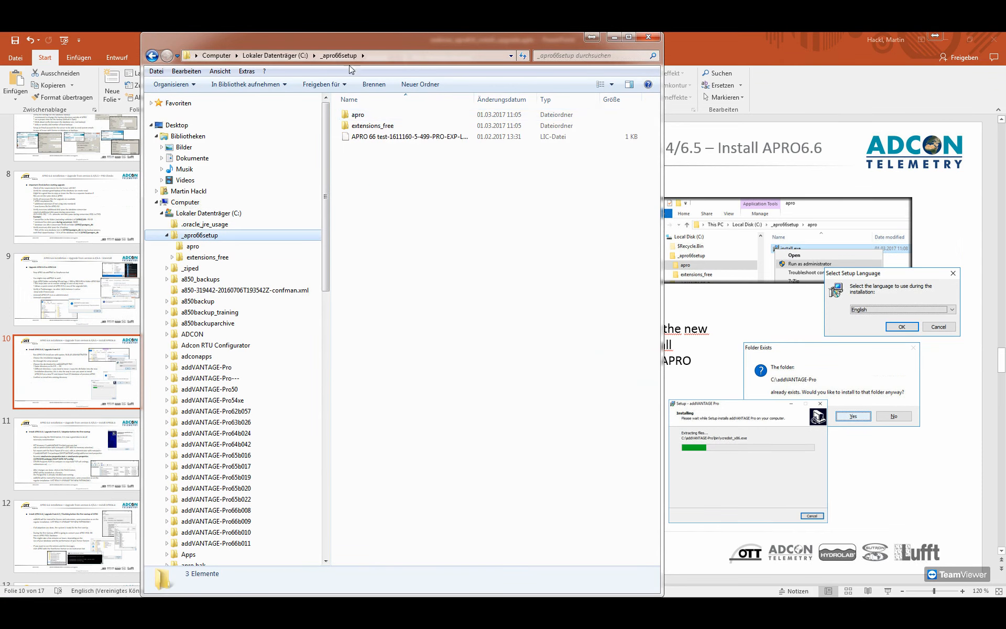
{"action": "double_click", "coordinate": [365, 116]}
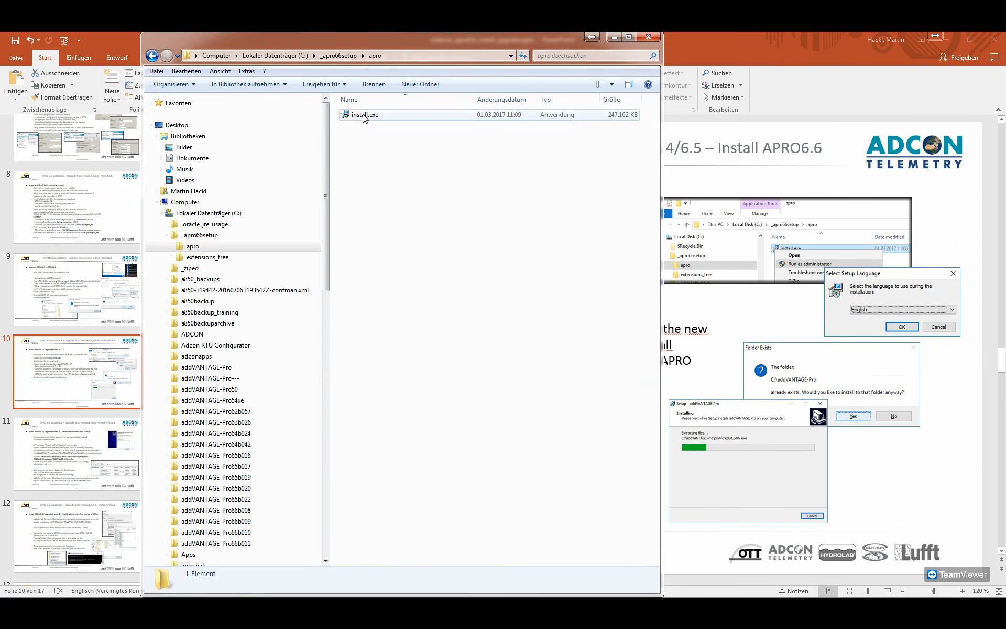
{"action": "left_click", "coordinate": [365, 115]}
{"action": "right_click", "coordinate": [366, 115]}
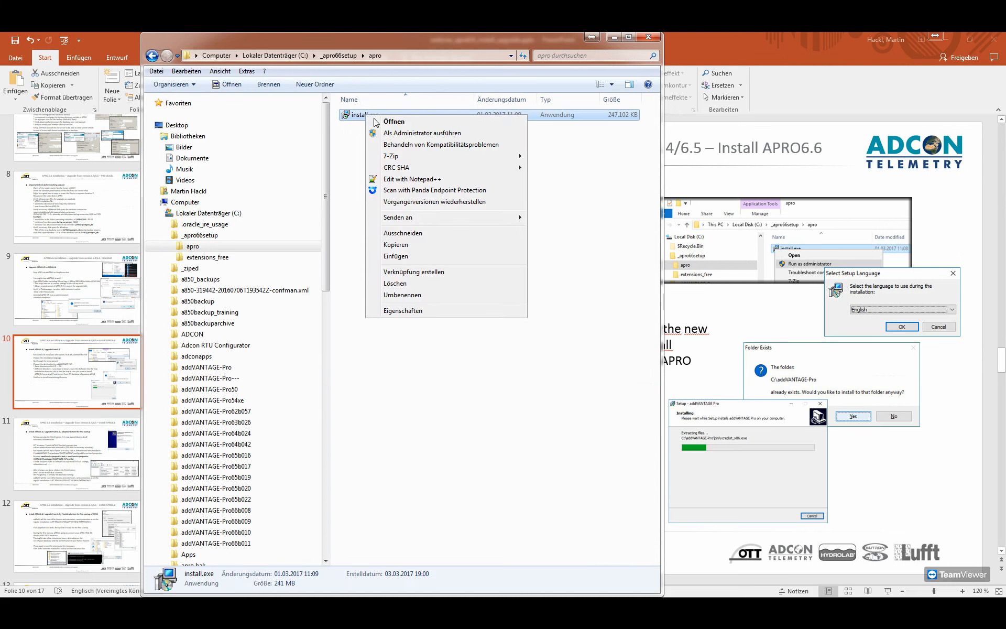
{"action": "left_click", "coordinate": [418, 134]}
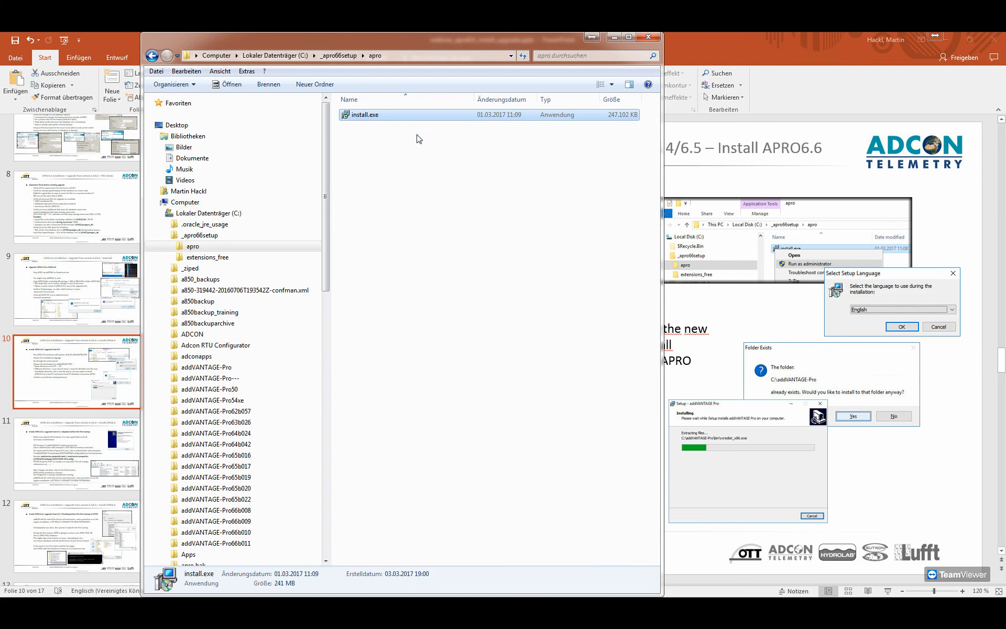
Choose English as the setup language, move the PowerPoint window aside and continue past the setup wizard's welcome page.
{"action": "left_click", "coordinate": [499, 322]}
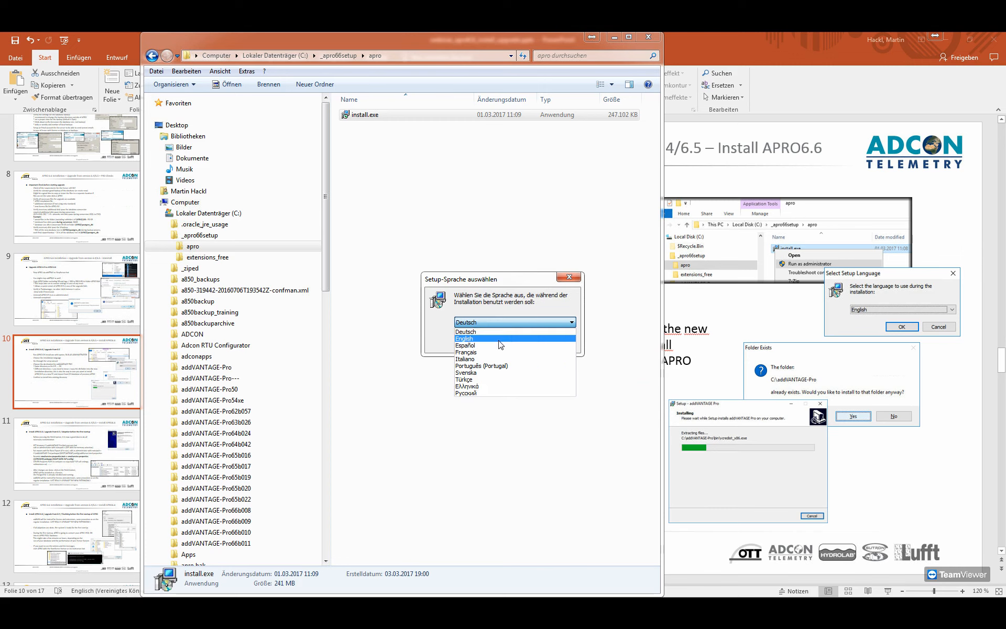
{"action": "left_click", "coordinate": [464, 338]}
{"action": "left_click", "coordinate": [513, 349]}
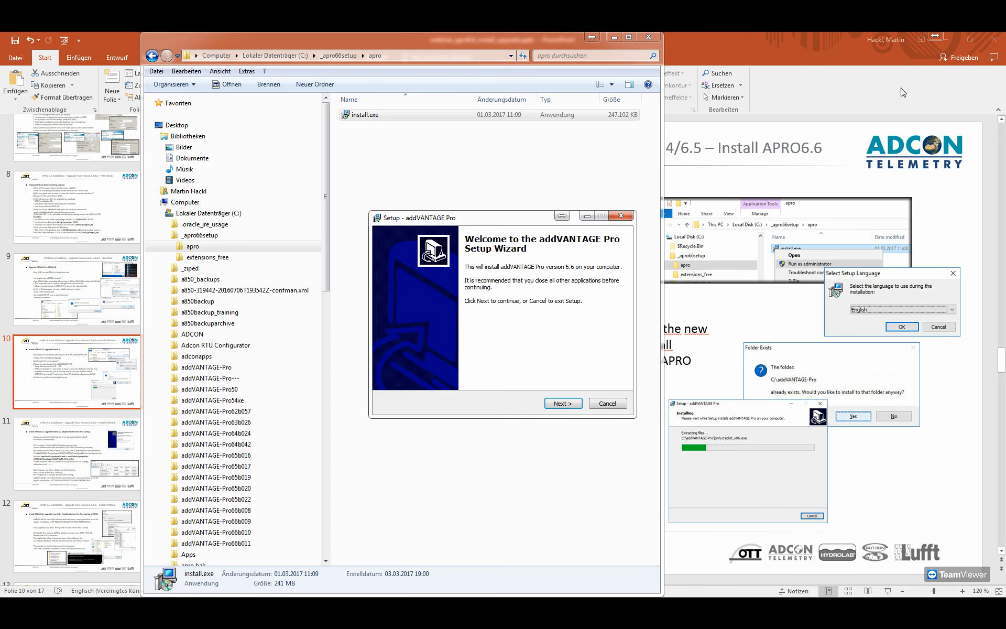
{"action": "left_click_drag", "start_coordinate": [838, 42], "coordinate": [1005, 94]}
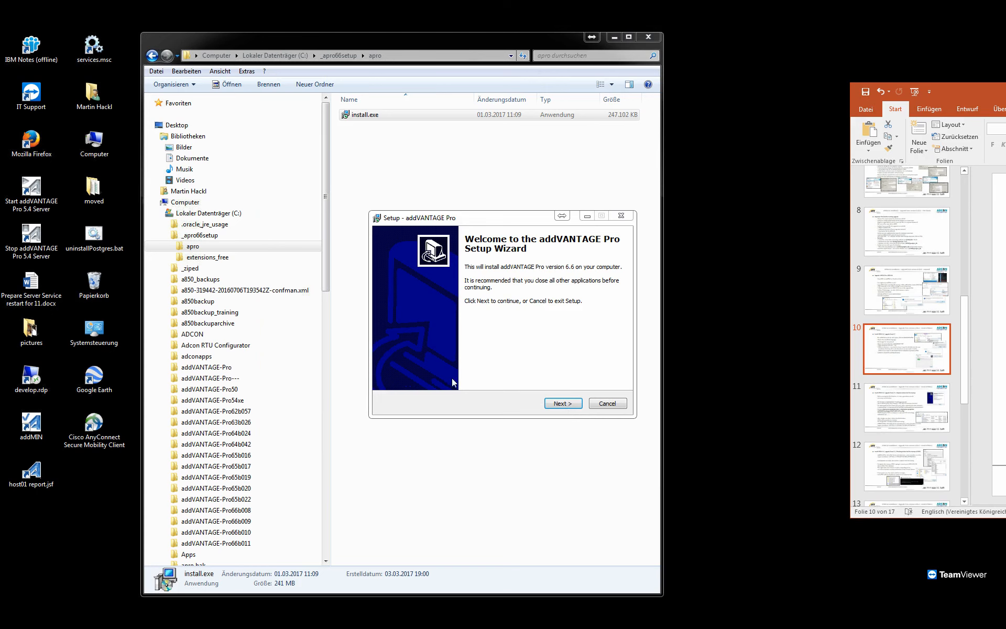
{"action": "left_click", "coordinate": [561, 403]}
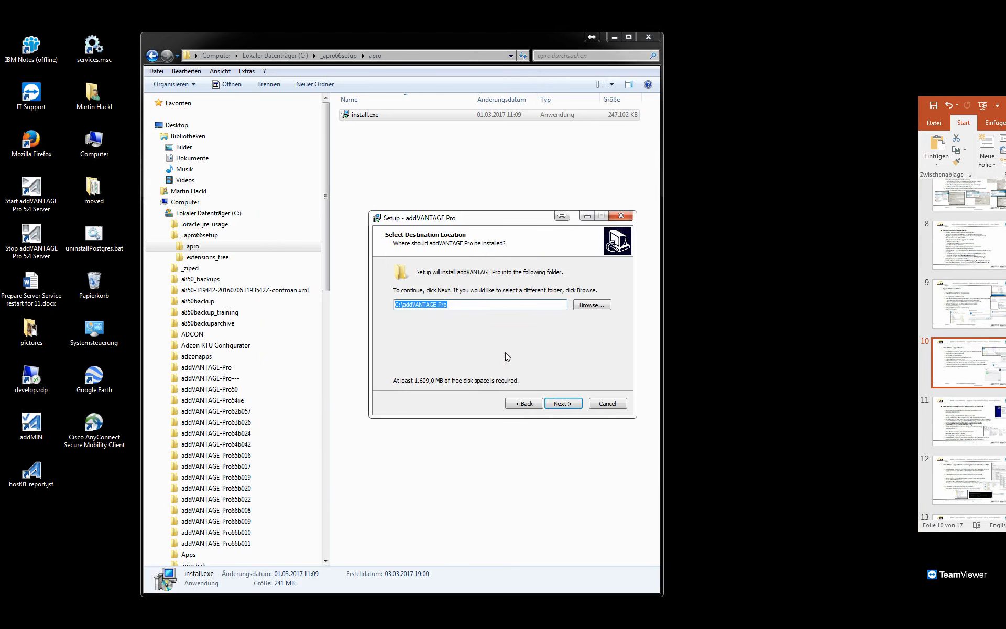
Accept C:\addVANTAGE-Pro as the destination, confirm installing into the existing folder and enable the option to create a desktop icon.
{"action": "left_click", "coordinate": [470, 305]}
{"action": "left_click", "coordinate": [571, 407]}
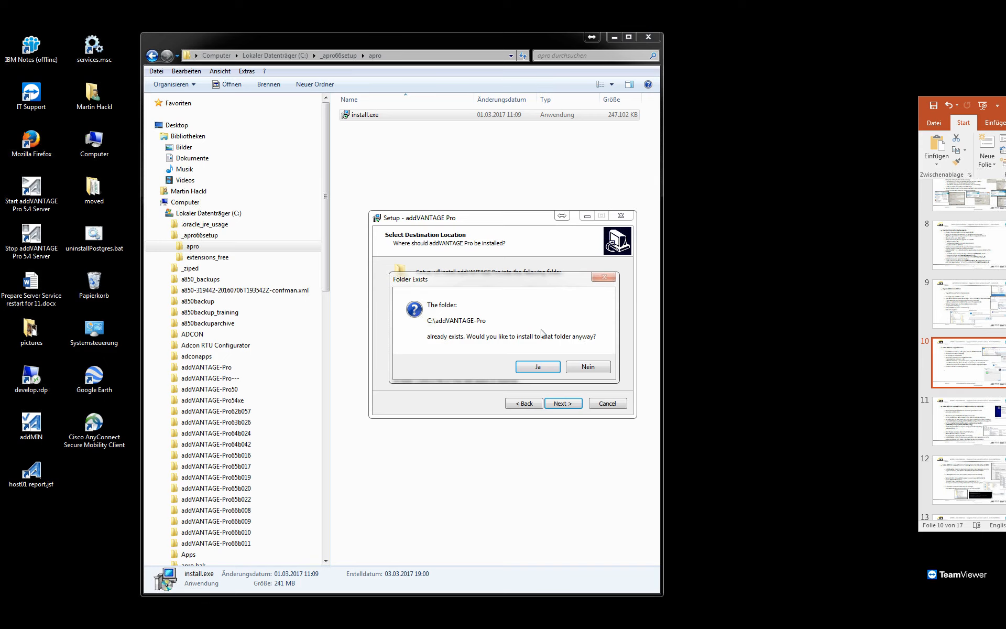
{"action": "left_click", "coordinate": [544, 372]}
{"action": "left_click", "coordinate": [442, 303]}
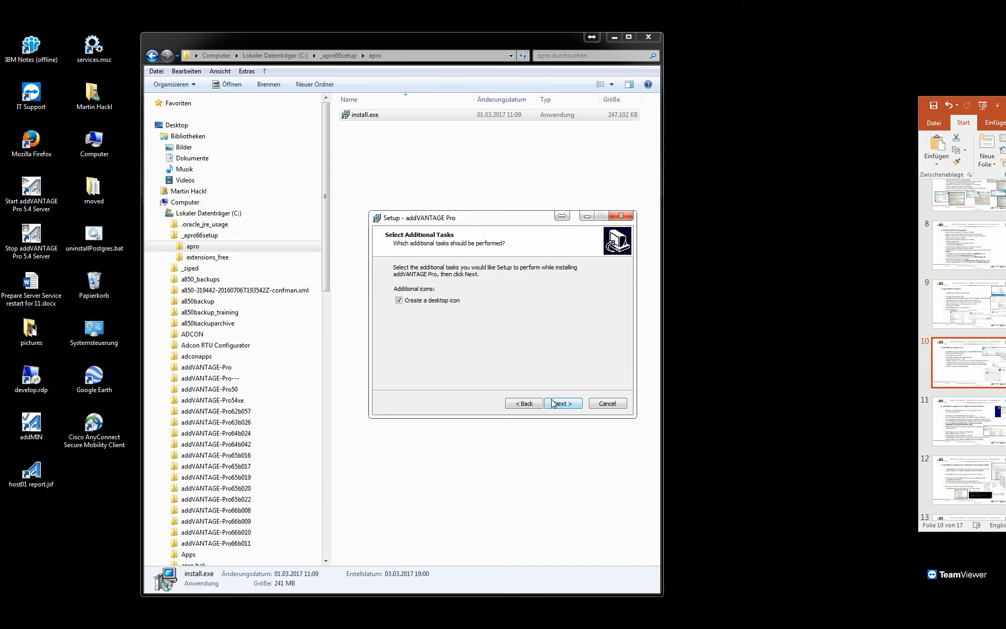
Install addVANTAGE Pro and finish setup with the service, addTray and addMIN options kept enabled.
{"action": "left_click", "coordinate": [570, 406]}
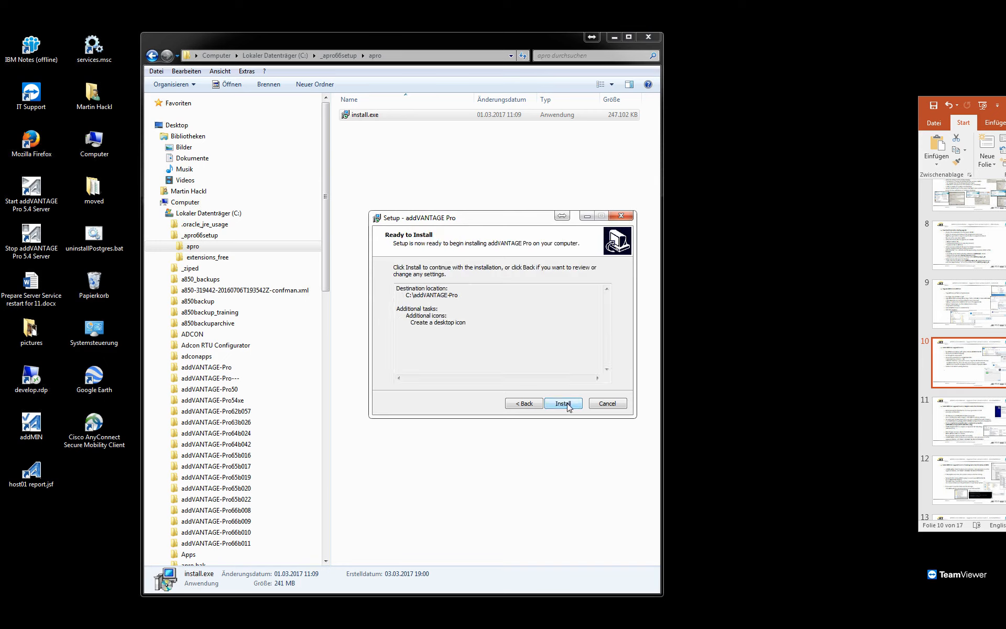
{"action": "left_click", "coordinate": [566, 407]}
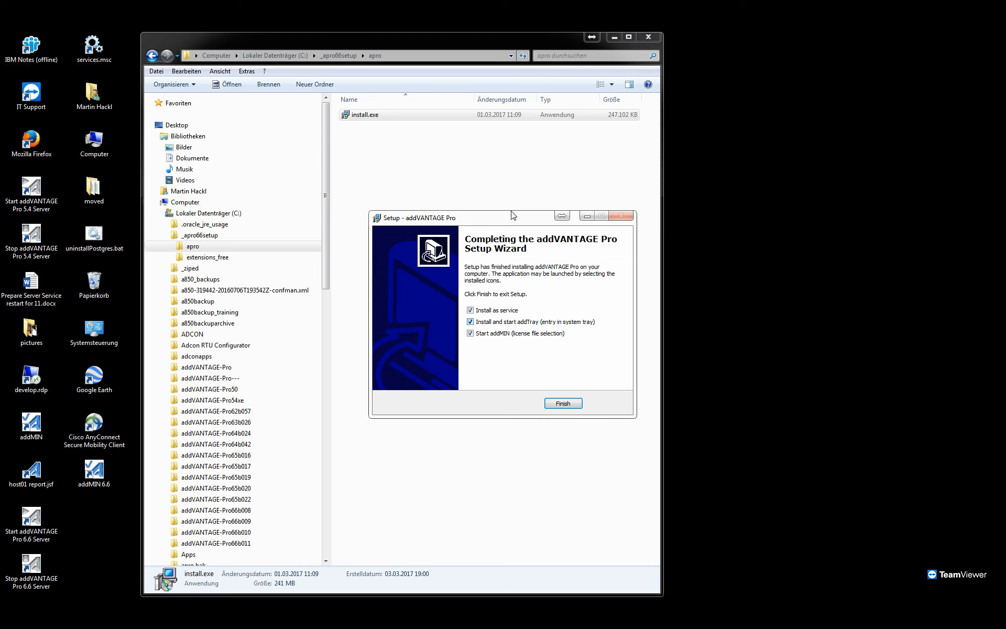
{"action": "left_click_drag", "start_coordinate": [507, 222], "coordinate": [794, 126]}
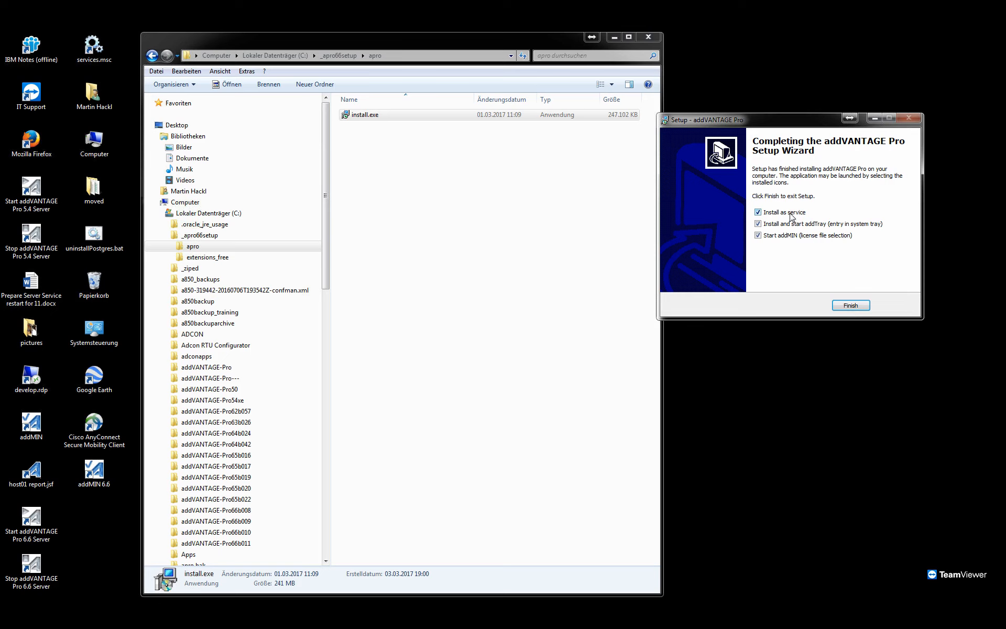
{"action": "left_click", "coordinate": [847, 306]}
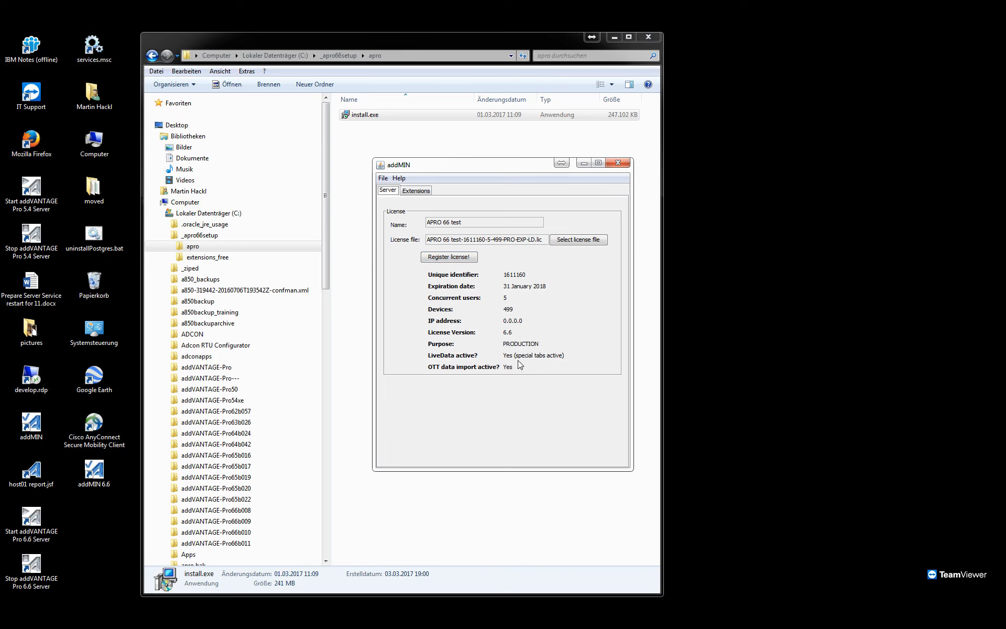
Import the addVANTAGE Pro 6.6 license file from the setup folder on drive C: into addMIN and register the license.
{"action": "left_click", "coordinate": [581, 242]}
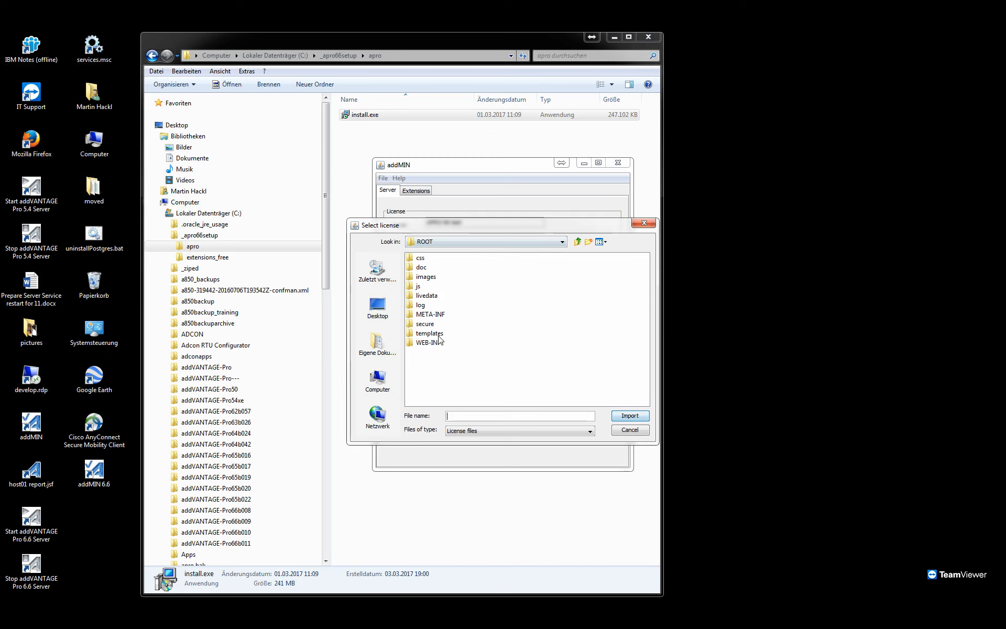
{"action": "left_click", "coordinate": [384, 378]}
{"action": "double_click", "coordinate": [455, 260]}
{"action": "double_click", "coordinate": [442, 267]}
{"action": "left_click", "coordinate": [448, 277]}
{"action": "left_click", "coordinate": [628, 416]}
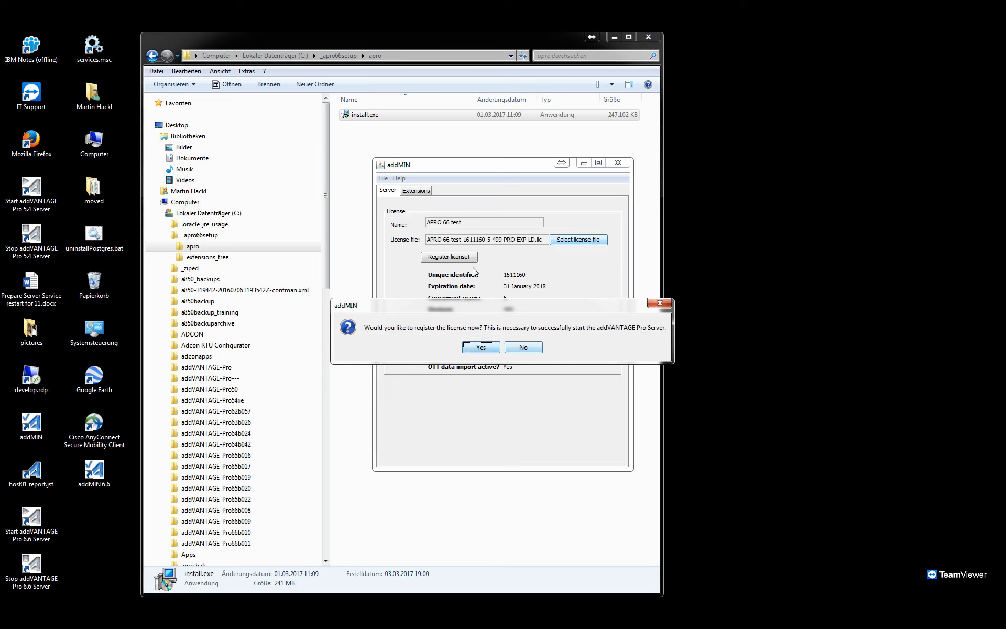
{"action": "key", "text": "Return"}
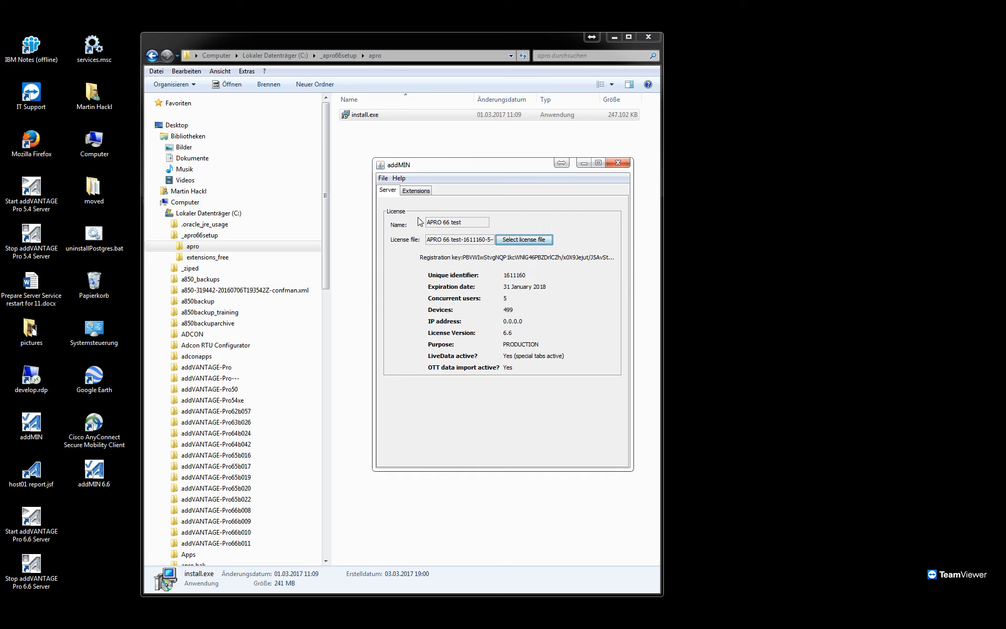
Install the free extensions in addMIN from the folder C:\_apro66setup\extensions_free.
{"action": "left_click", "coordinate": [425, 191]}
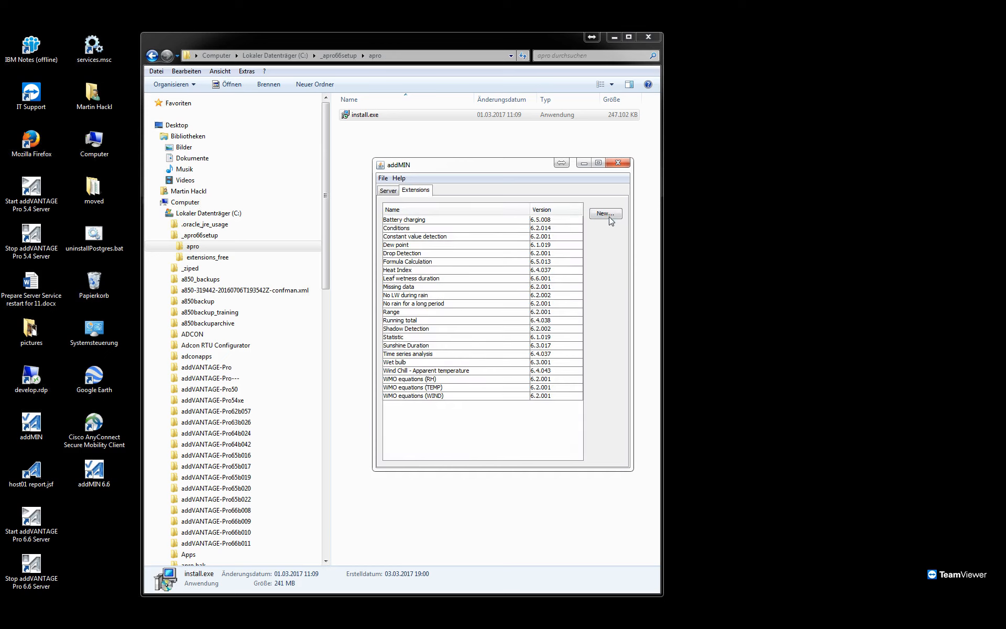
{"action": "left_click", "coordinate": [372, 375]}
{"action": "left_click", "coordinate": [440, 259]}
{"action": "double_click", "coordinate": [440, 259]}
{"action": "double_click", "coordinate": [433, 267]}
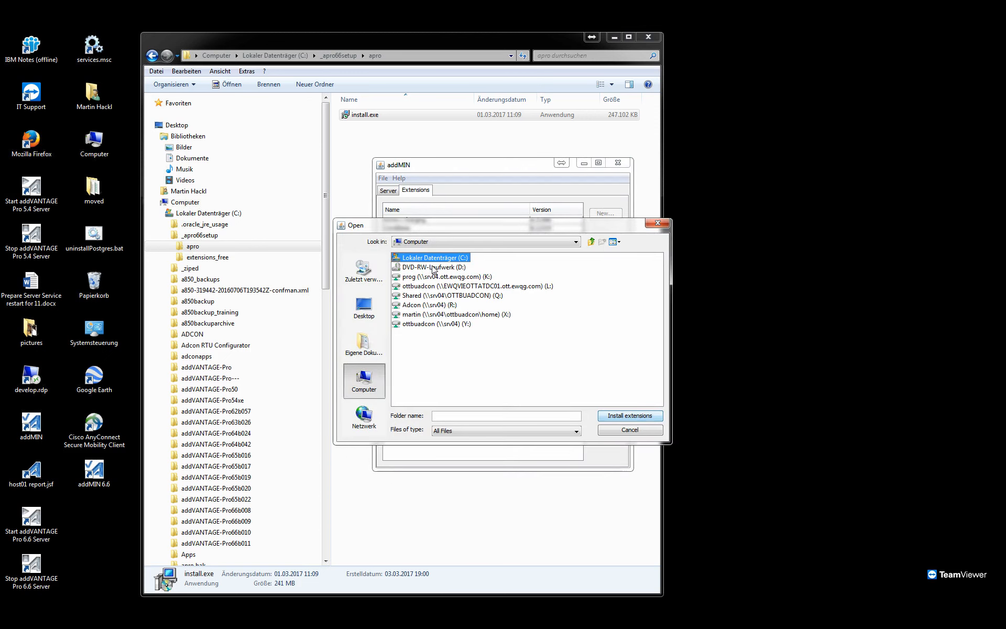
{"action": "left_click", "coordinate": [427, 267]}
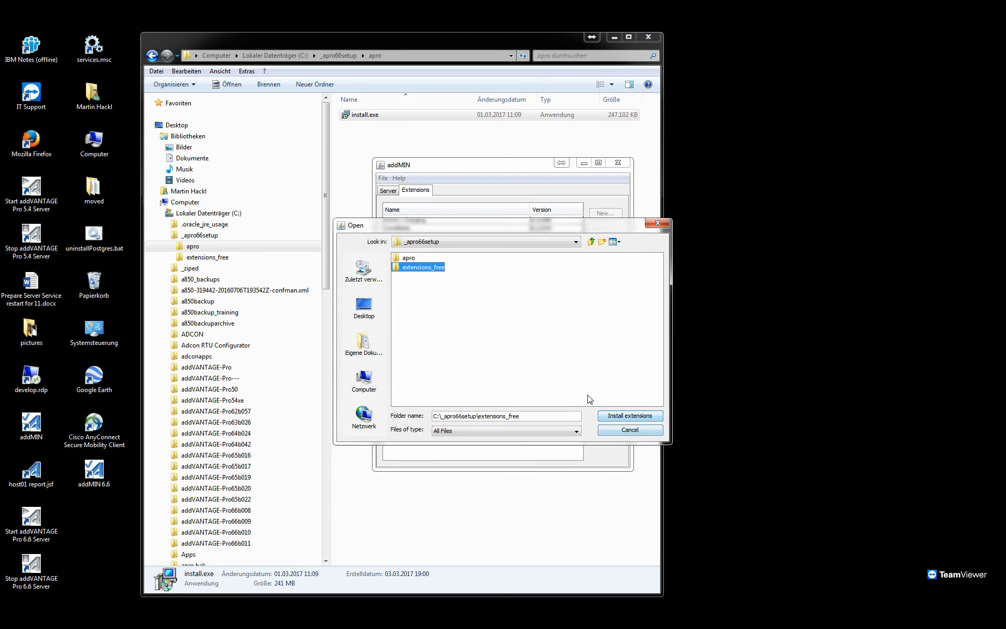
{"action": "double_click", "coordinate": [401, 268]}
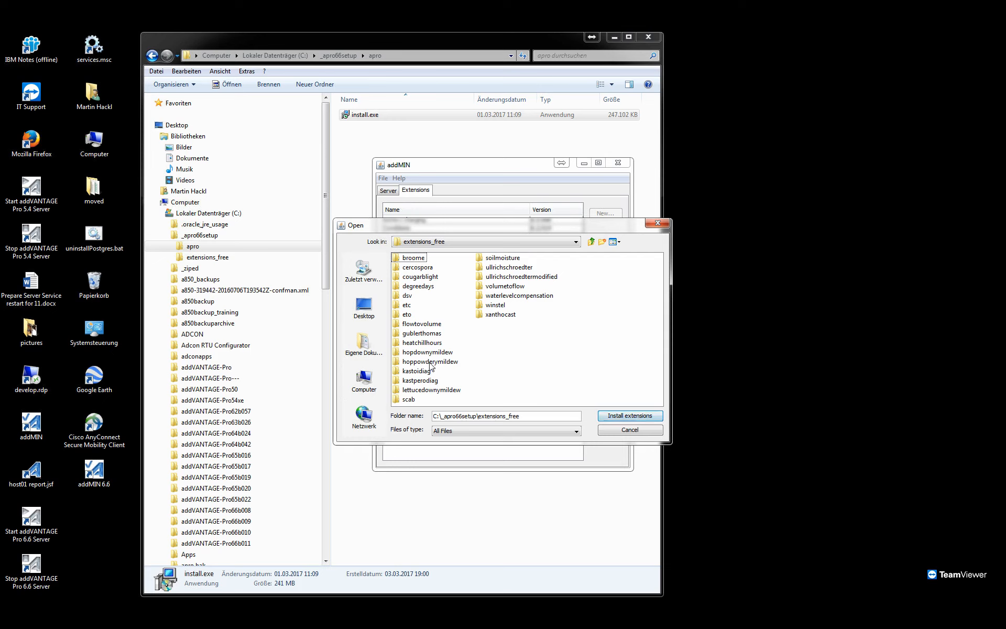
{"action": "left_click", "coordinate": [617, 418]}
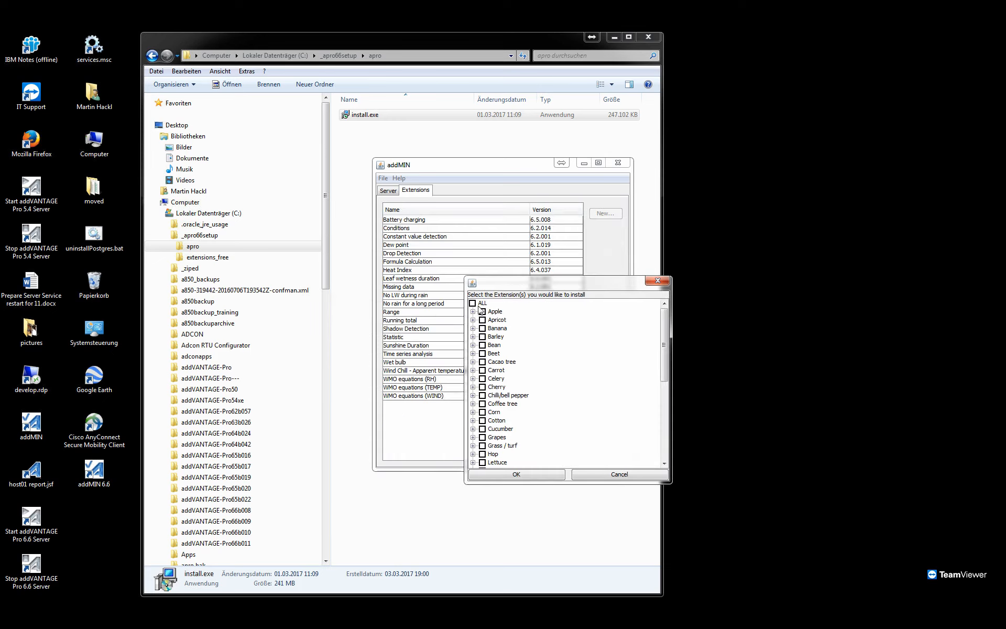
{"action": "left_click", "coordinate": [554, 475]}
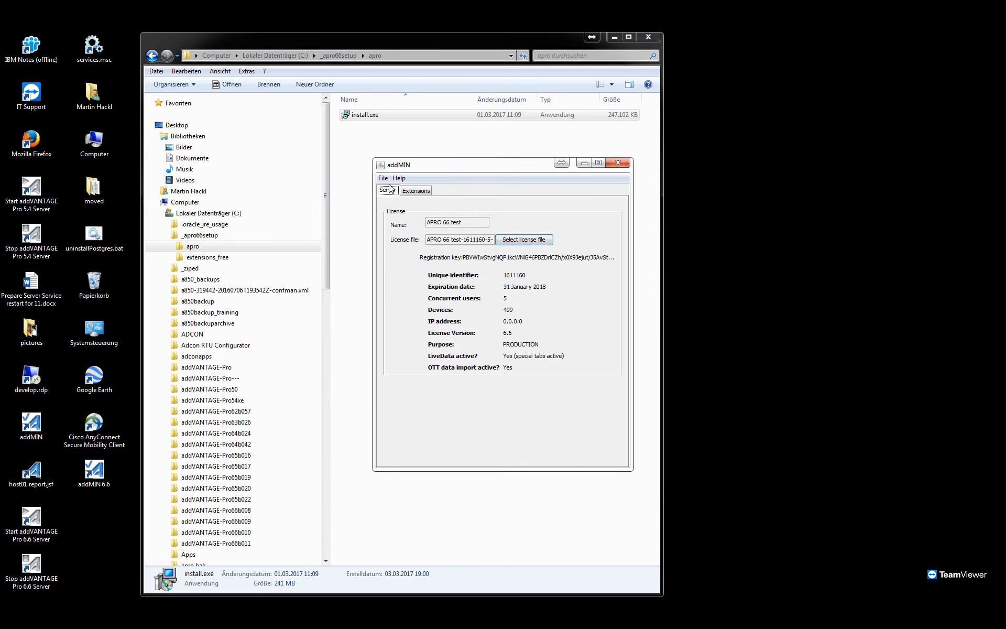
Exit addMIN, saving the changes, and check the addTray icon in the notification area.
{"action": "left_click", "coordinate": [386, 179]}
{"action": "left_click", "coordinate": [386, 180]}
{"action": "left_click", "coordinate": [386, 180]}
{"action": "left_click", "coordinate": [404, 210]}
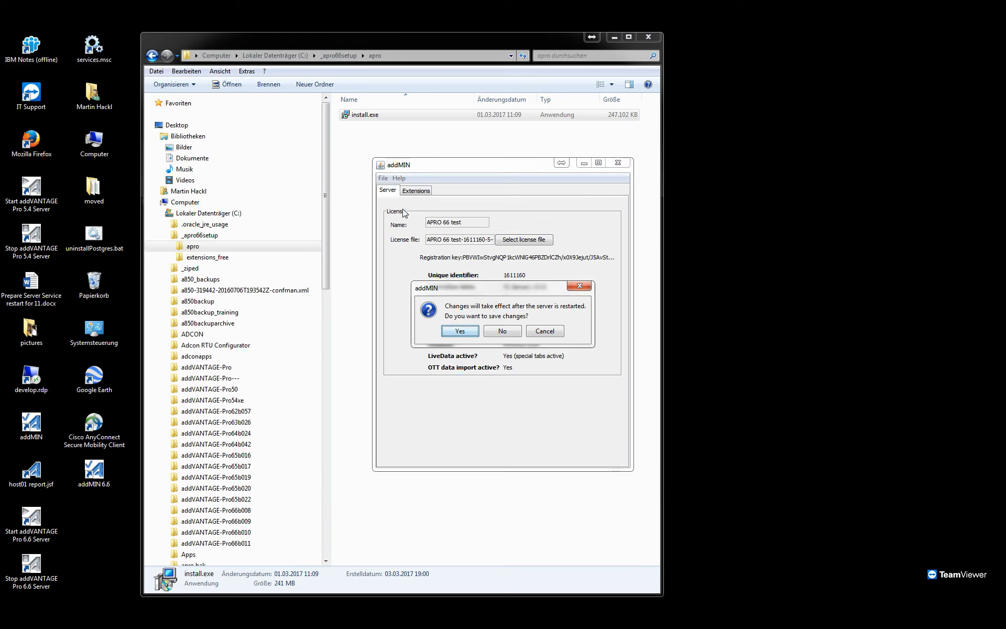
{"action": "left_click", "coordinate": [467, 332]}
{"action": "left_click", "coordinate": [470, 336]}
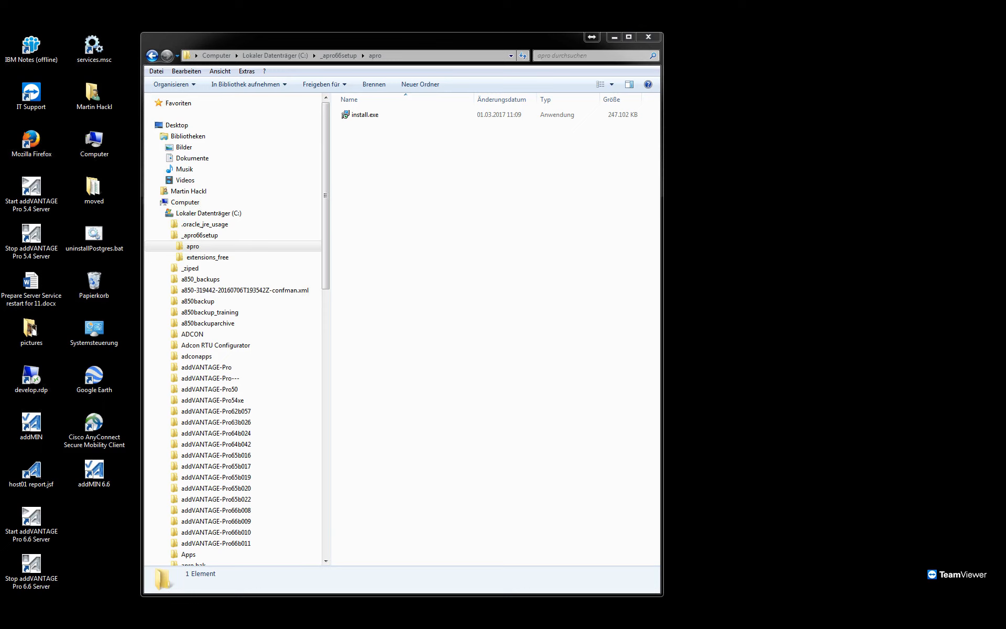
{"action": "left_click_drag", "start_coordinate": [831, 595], "coordinate": [824, 593]}
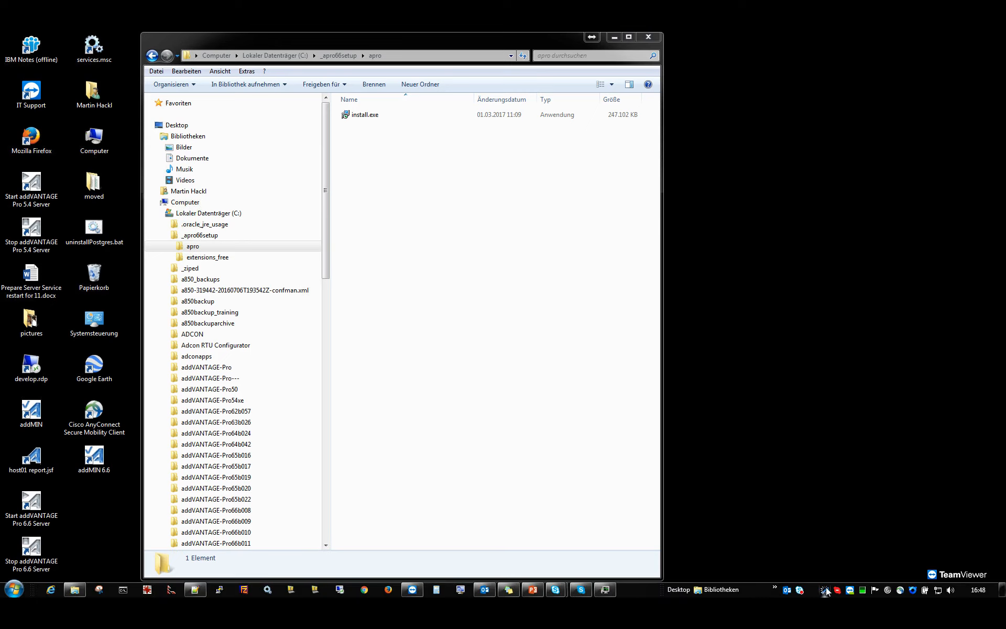
{"action": "mouse_move", "coordinate": [826, 593]}
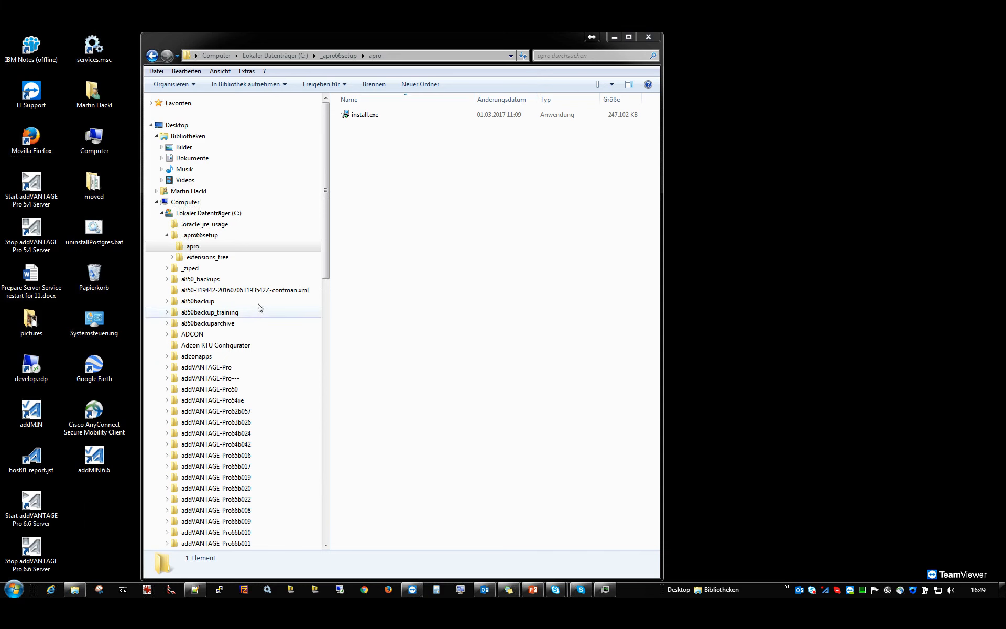
Open C:\addVANTAGE-Pro in Explorer, inspect the database files in its db folder and return to the parent folder.
{"action": "left_click", "coordinate": [388, 296]}
{"action": "left_click", "coordinate": [275, 55]}
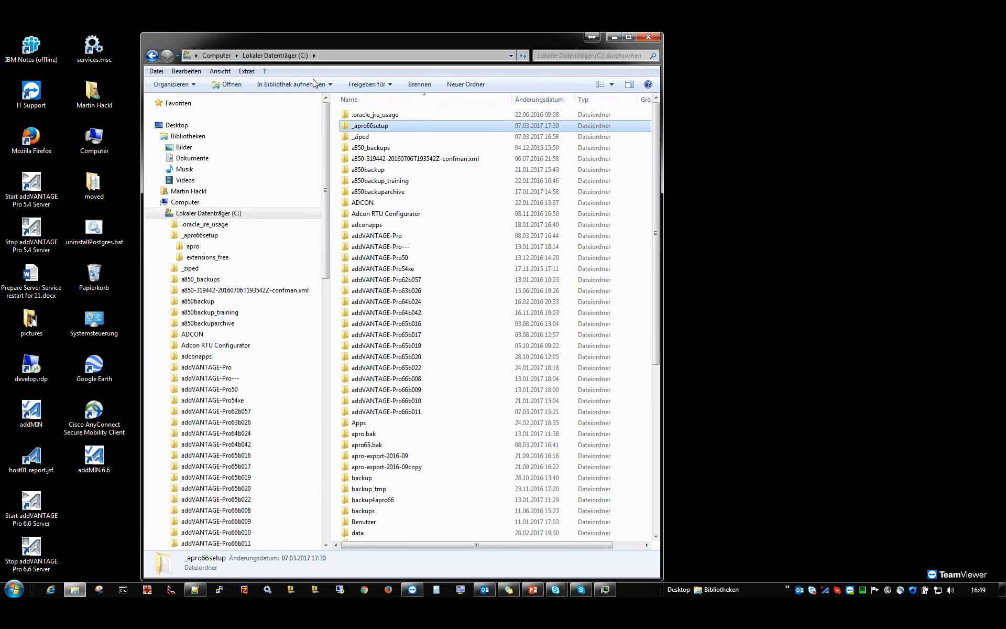
{"action": "double_click", "coordinate": [377, 235]}
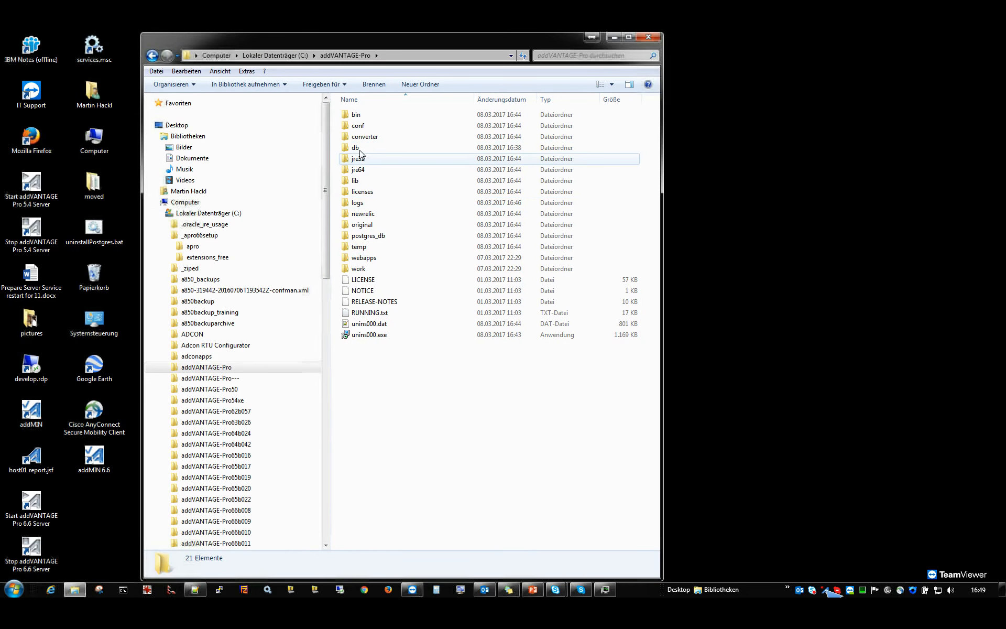
{"action": "mouse_move", "coordinate": [365, 151]}
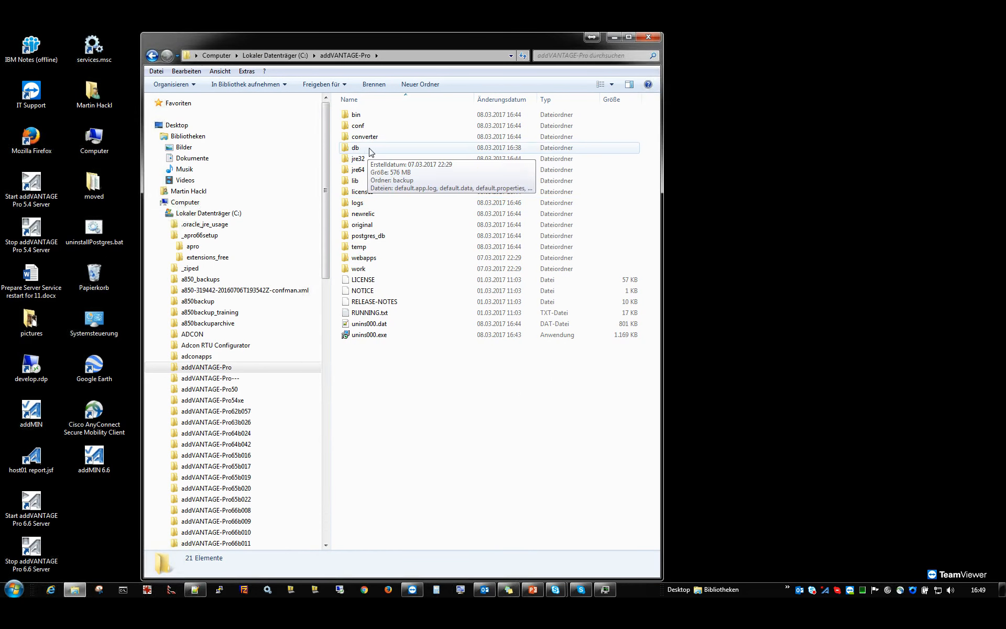
{"action": "double_click", "coordinate": [373, 150]}
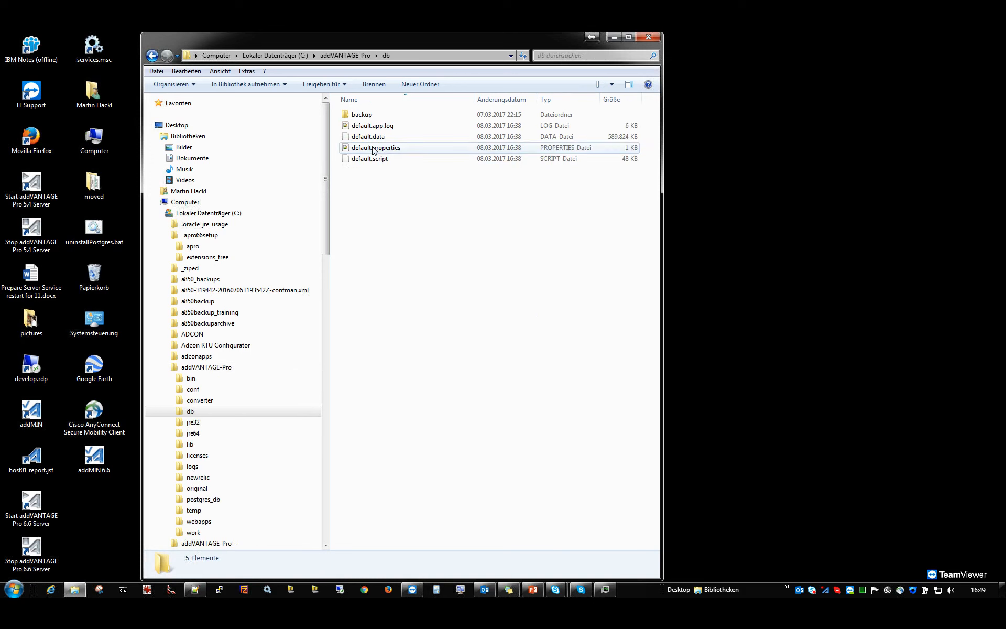
{"action": "key", "text": "BackSpace"}
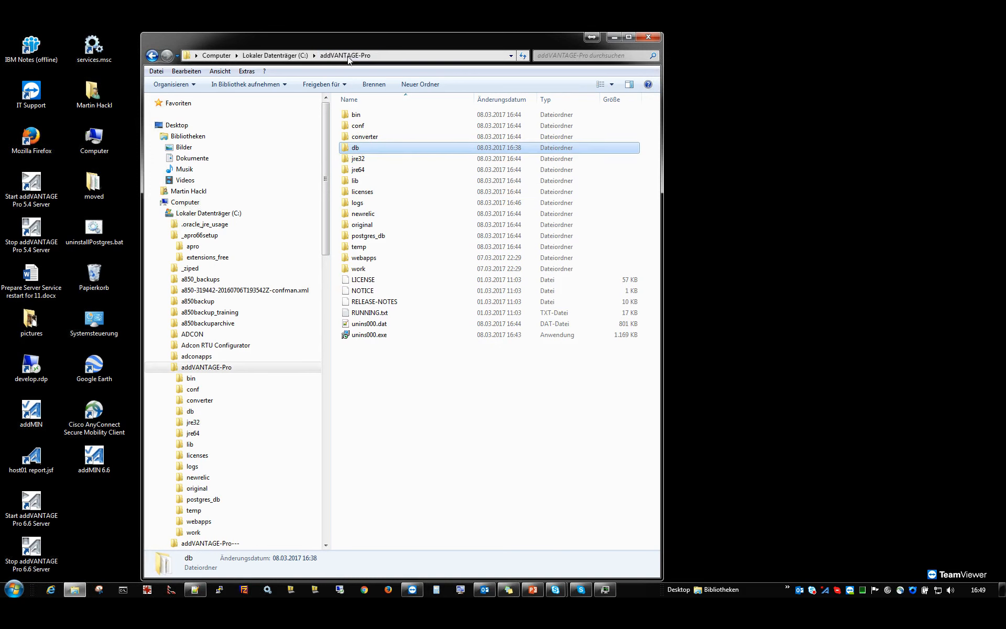
Compare the sizes of the postgres_db and db folders in their properties.
{"action": "left_click", "coordinate": [383, 240]}
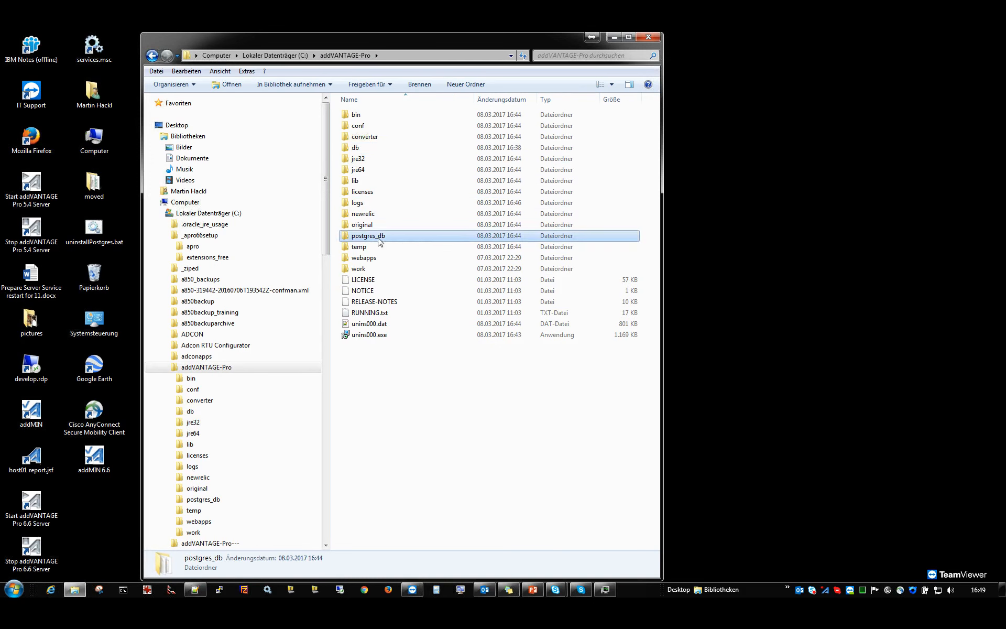
{"action": "mouse_move", "coordinate": [392, 240]}
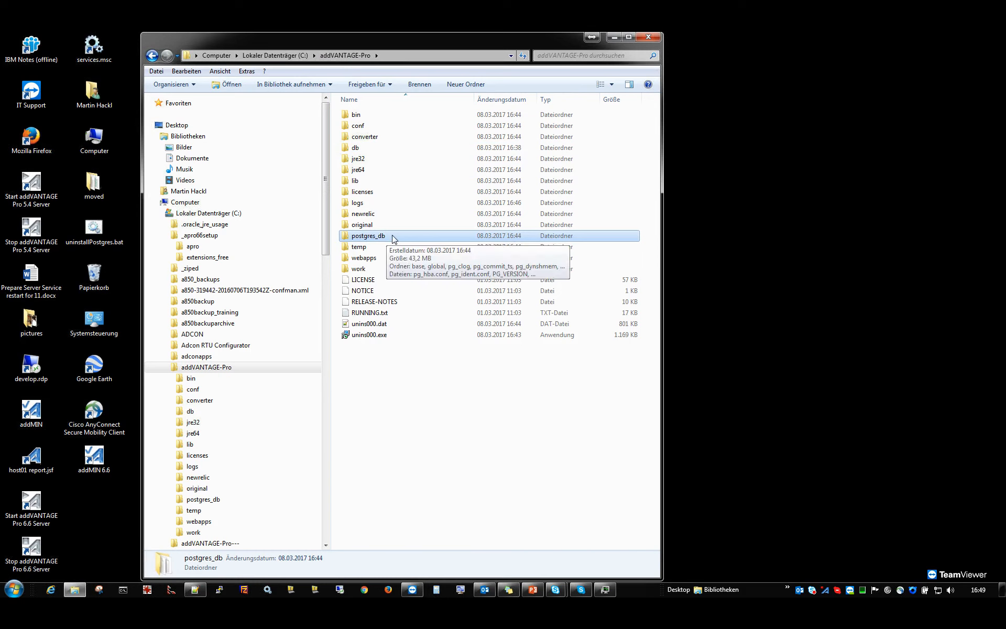
{"action": "right_click", "coordinate": [382, 238]}
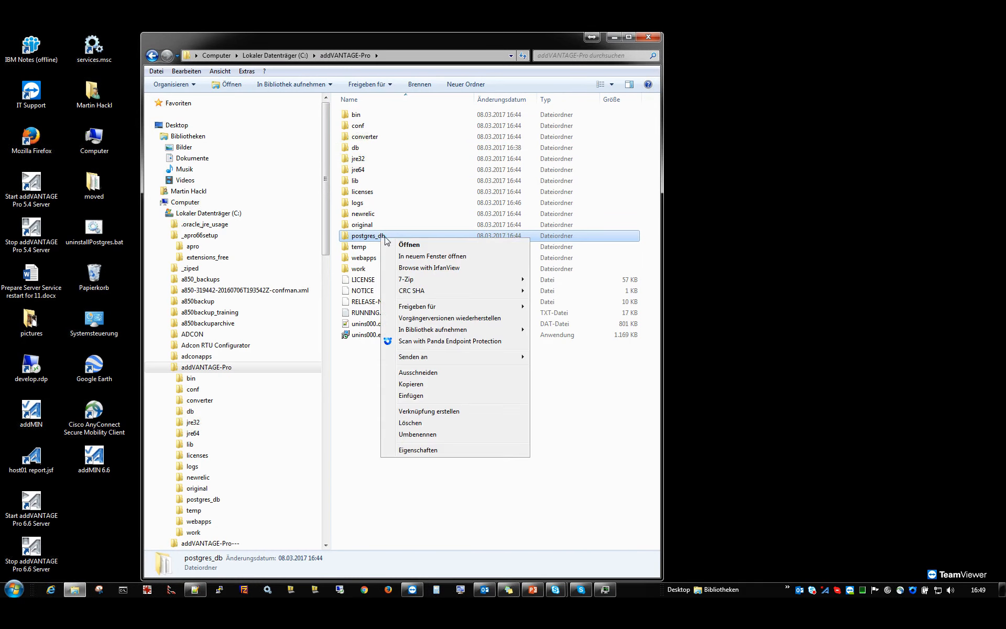
{"action": "left_click", "coordinate": [428, 450]}
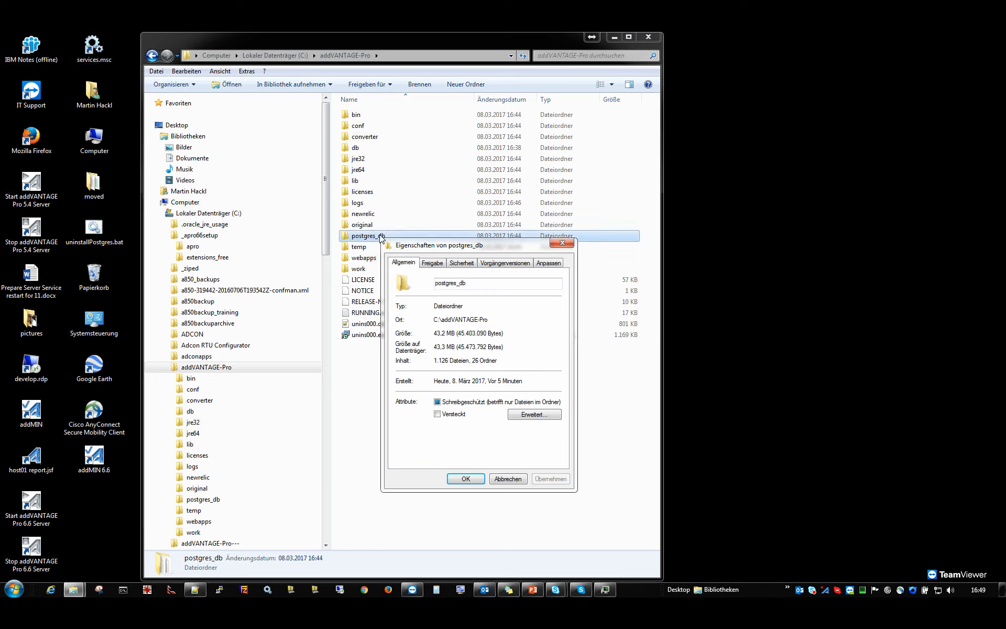
{"action": "left_click", "coordinate": [507, 479]}
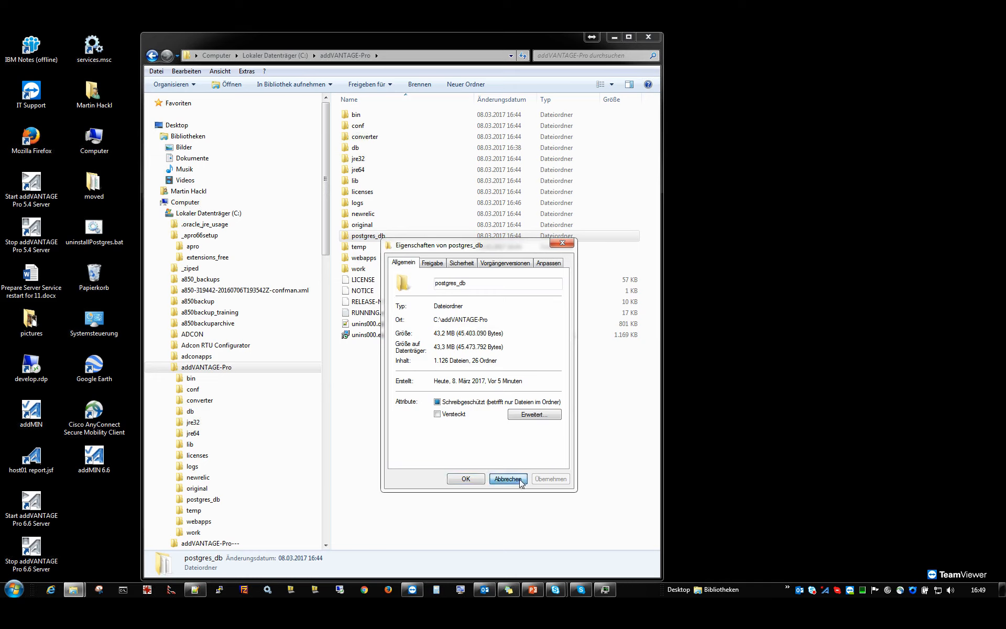
{"action": "left_click", "coordinate": [367, 149]}
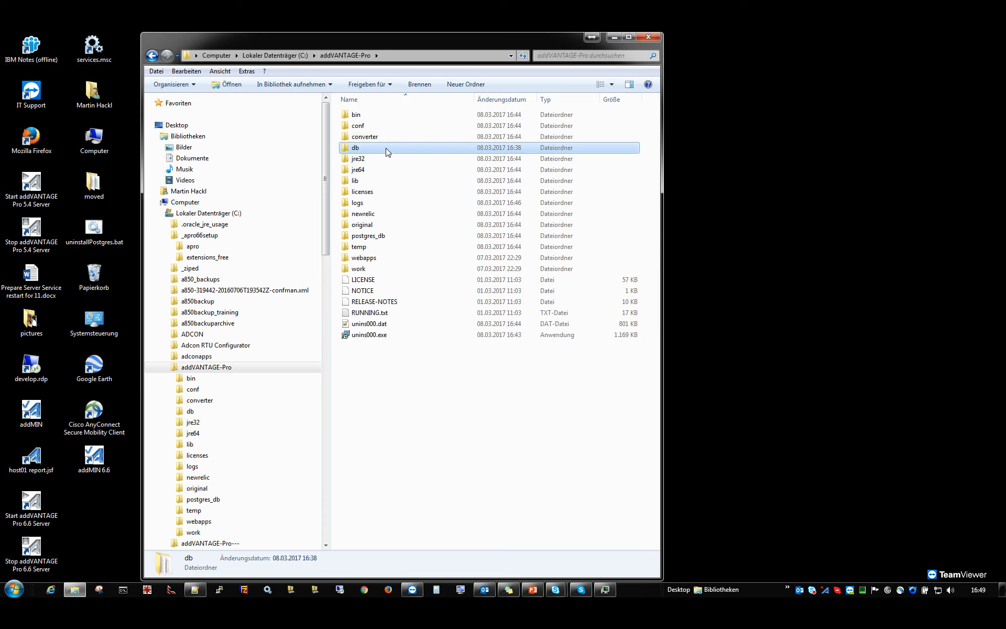
{"action": "right_click", "coordinate": [386, 148]}
{"action": "left_click", "coordinate": [451, 361]}
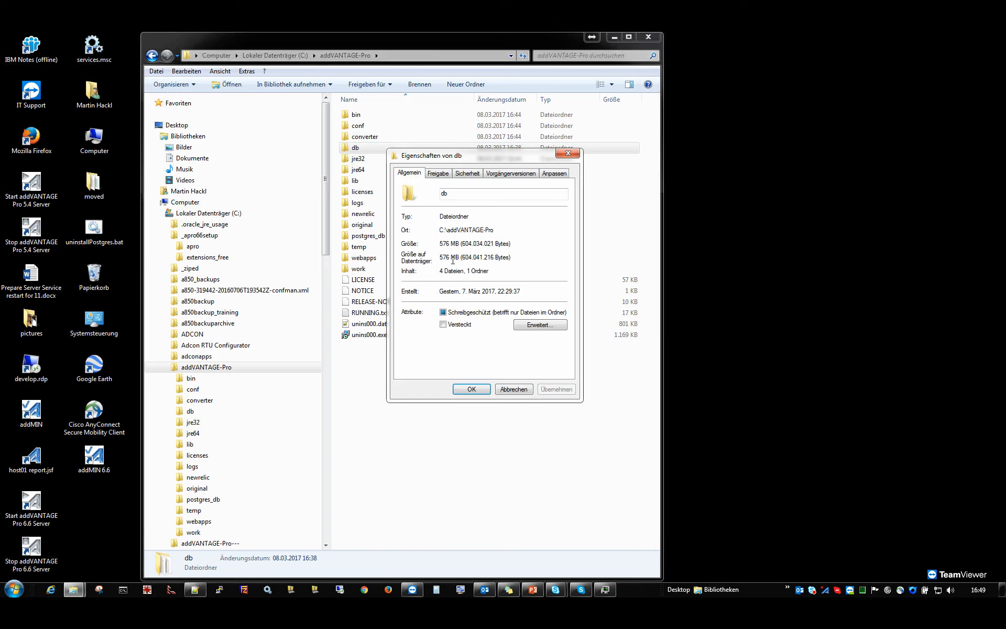
{"action": "left_click", "coordinate": [514, 388]}
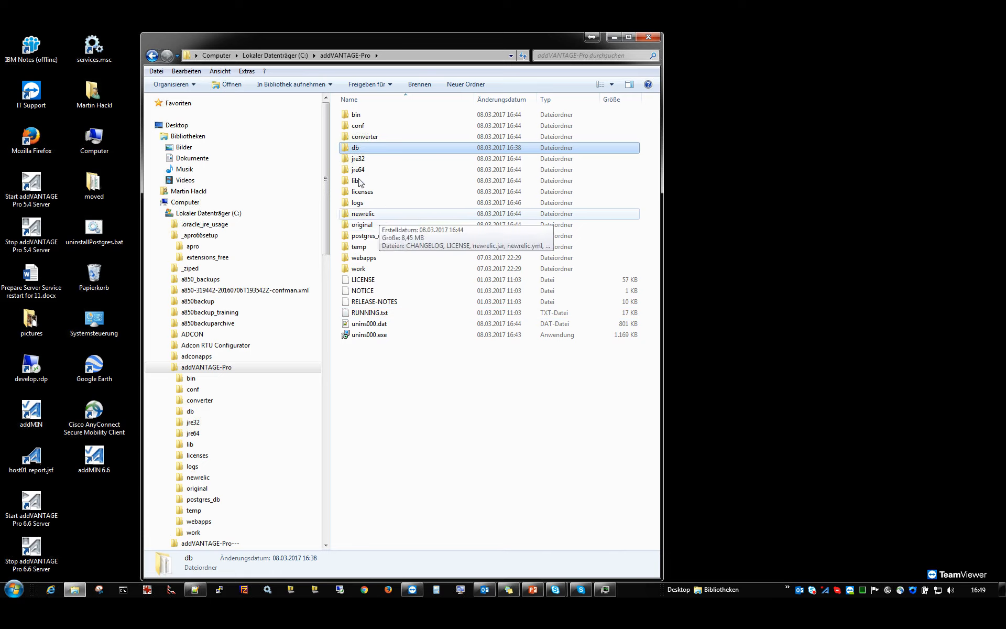
Open the bin folder of addVANTAGE-Pro, shift the Explorer window aside and select START server.bat.
{"action": "mouse_move", "coordinate": [360, 118]}
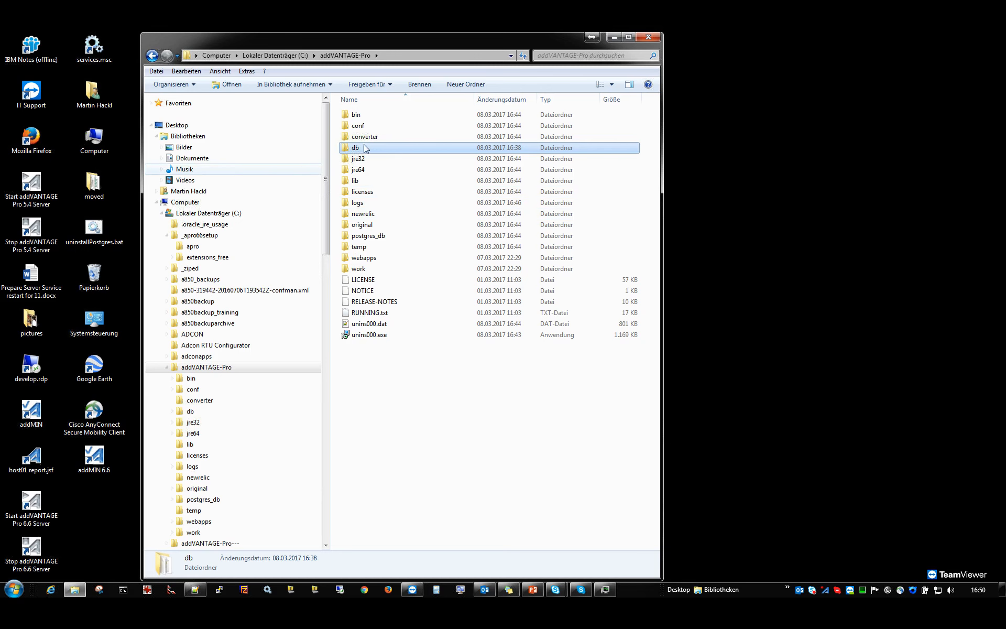
{"action": "left_click", "coordinate": [365, 114]}
{"action": "double_click", "coordinate": [366, 114]}
{"action": "left_click_drag", "start_coordinate": [370, 40], "coordinate": [445, 46]}
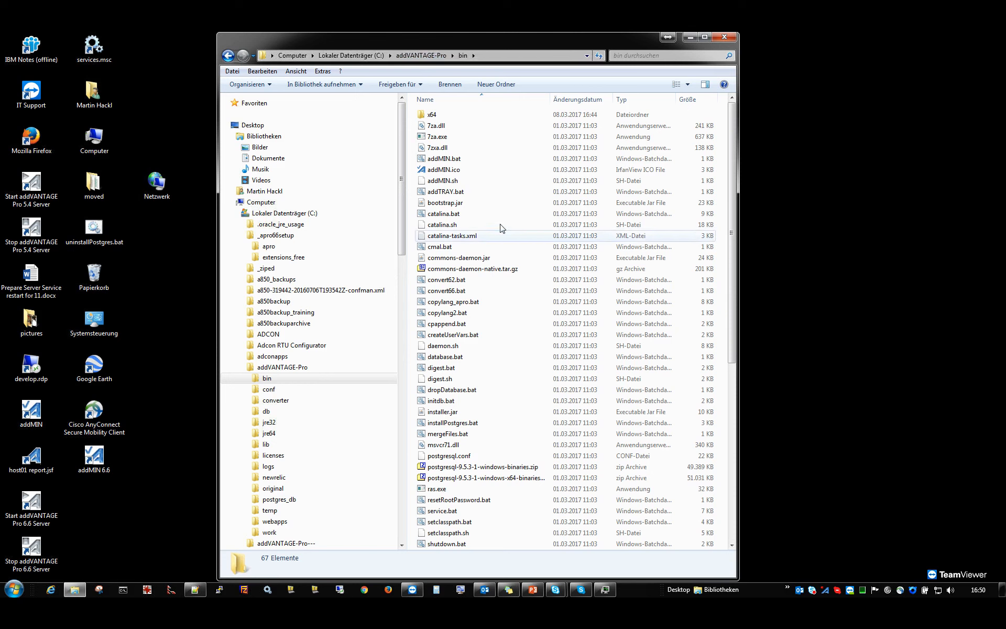
{"action": "left_click", "coordinate": [445, 169]}
{"action": "scroll", "coordinate": [489, 367], "scroll_direction": "down", "scroll_amount": 4}
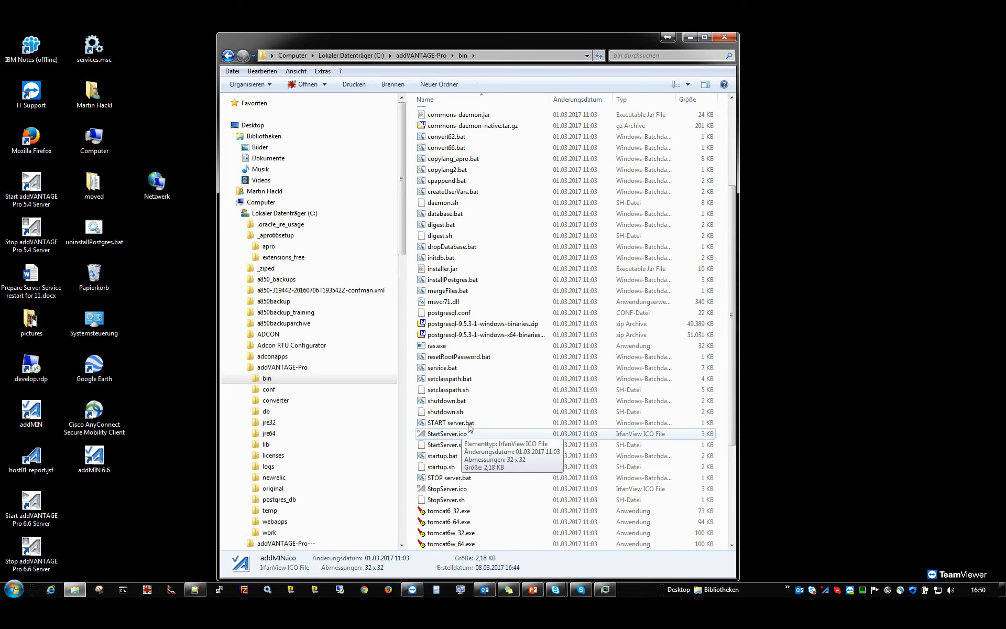
{"action": "left_click", "coordinate": [465, 425]}
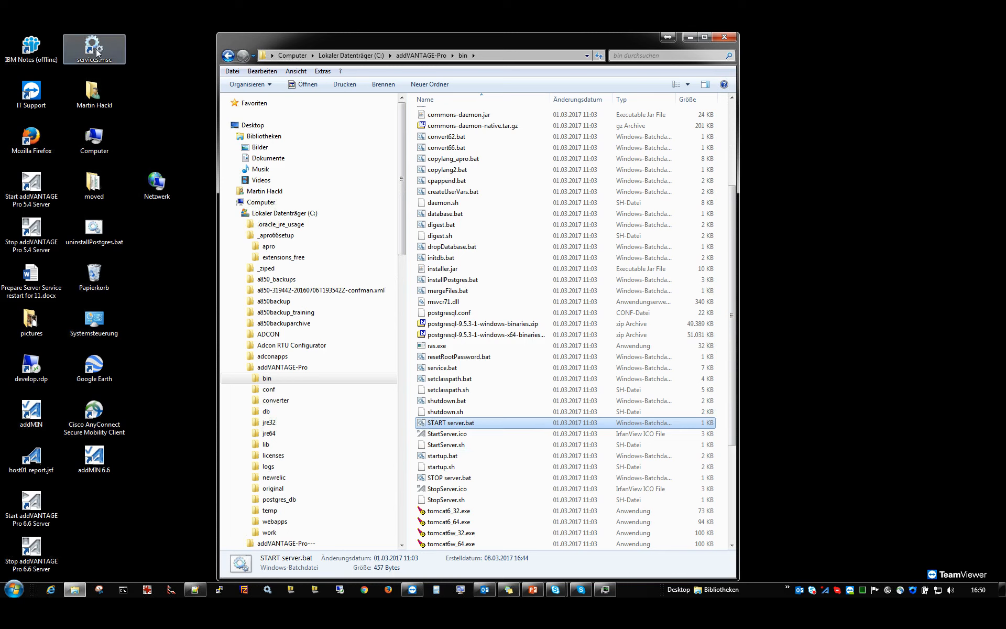
Dismiss the addTray menu and start the addVANTAGE Pro 6.6 server by running START server.bat from the bin folder.
{"action": "right_click", "coordinate": [825, 592]}
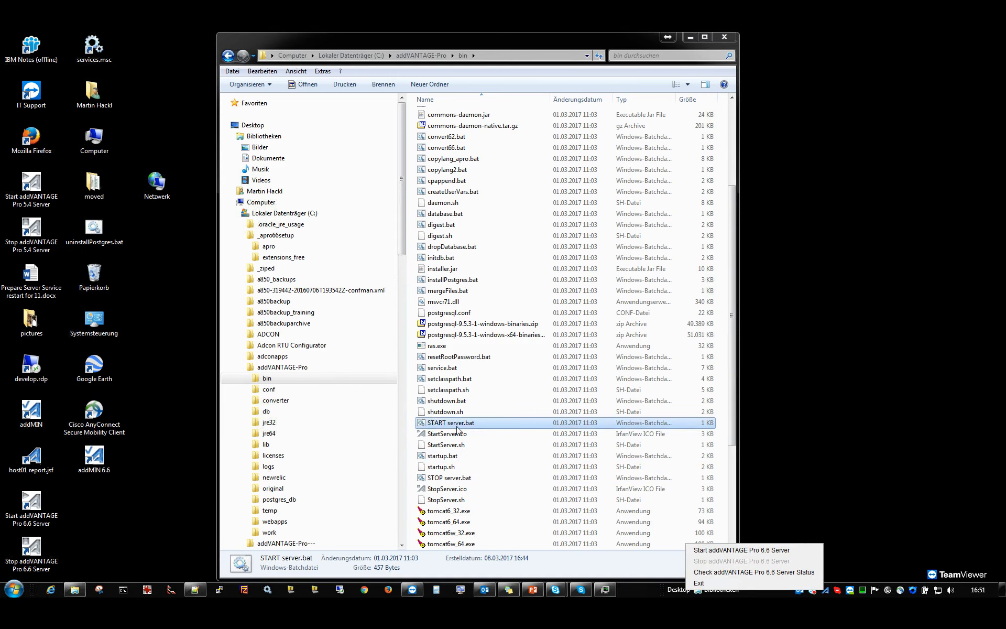
{"action": "left_click", "coordinate": [446, 425]}
{"action": "double_click", "coordinate": [446, 423]}
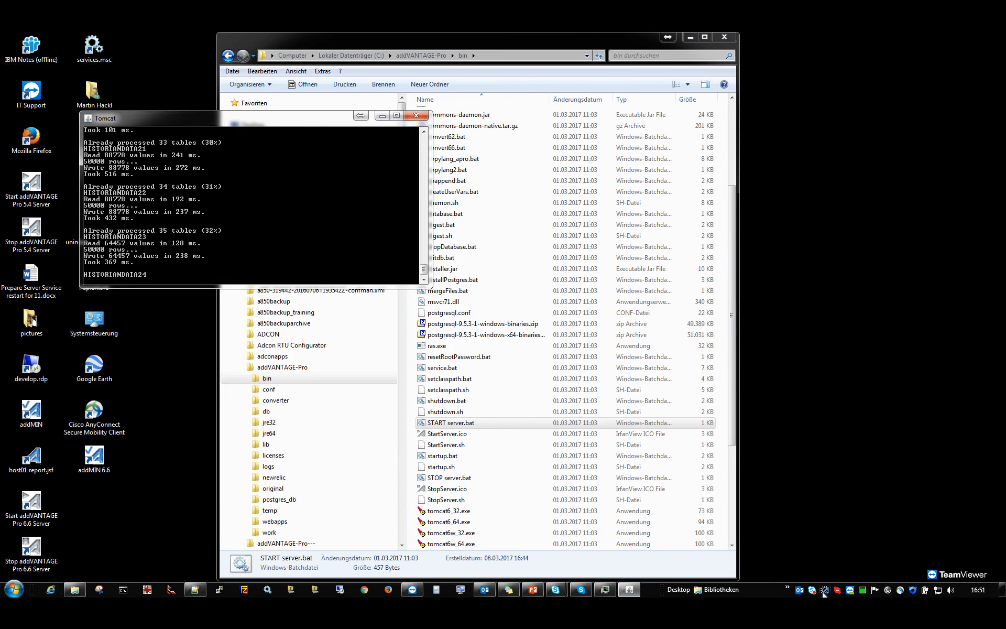
Check the addVANTAGE Pro 6.6 server status through addTray and dismiss the status notifications.
{"action": "mouse_move", "coordinate": [827, 590]}
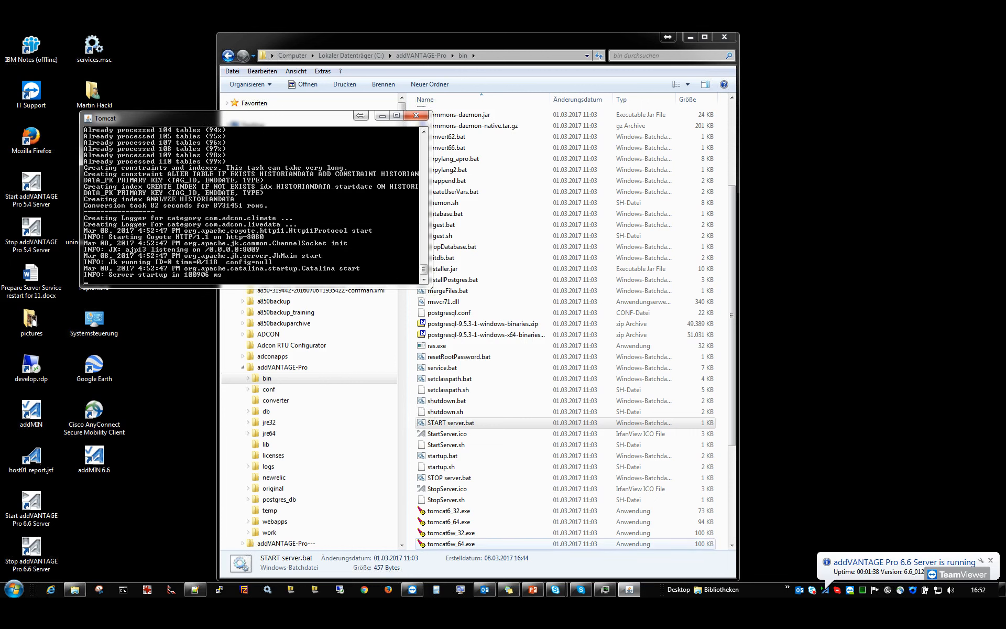
{"action": "left_click", "coordinate": [905, 576]}
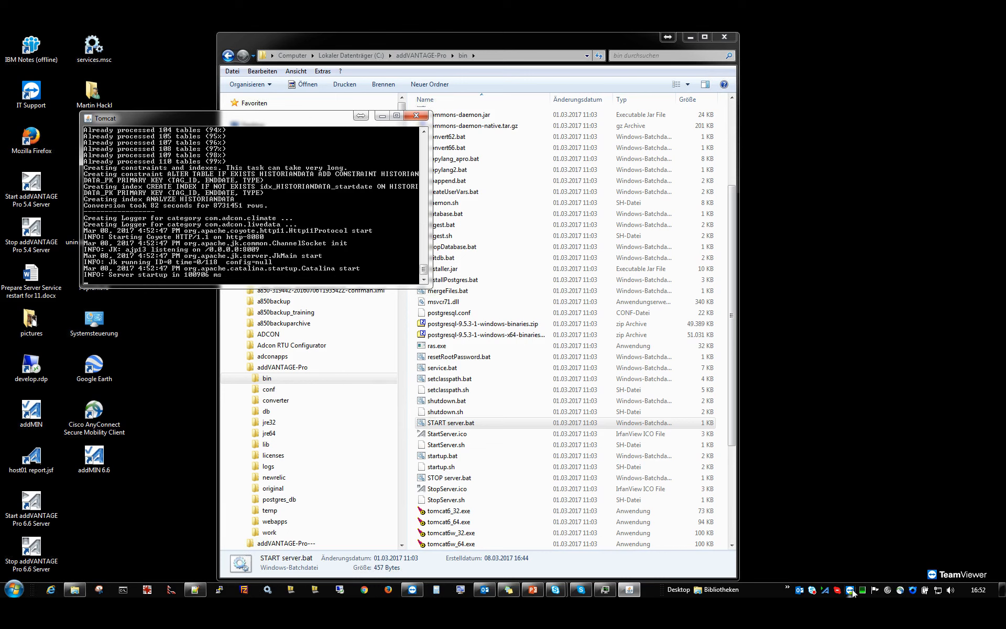
{"action": "right_click", "coordinate": [825, 589]}
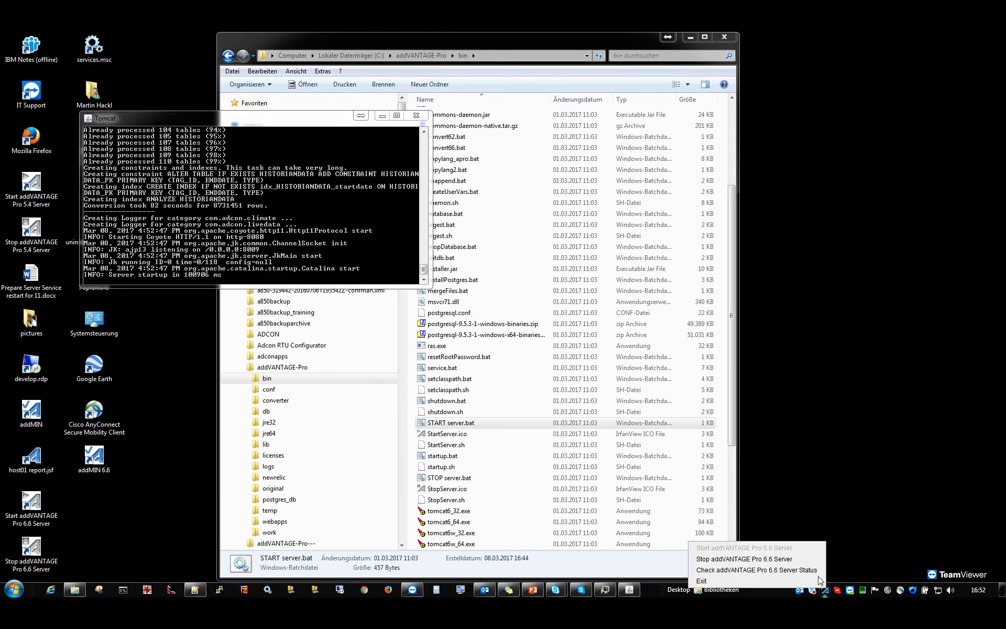
{"action": "left_click", "coordinate": [775, 569]}
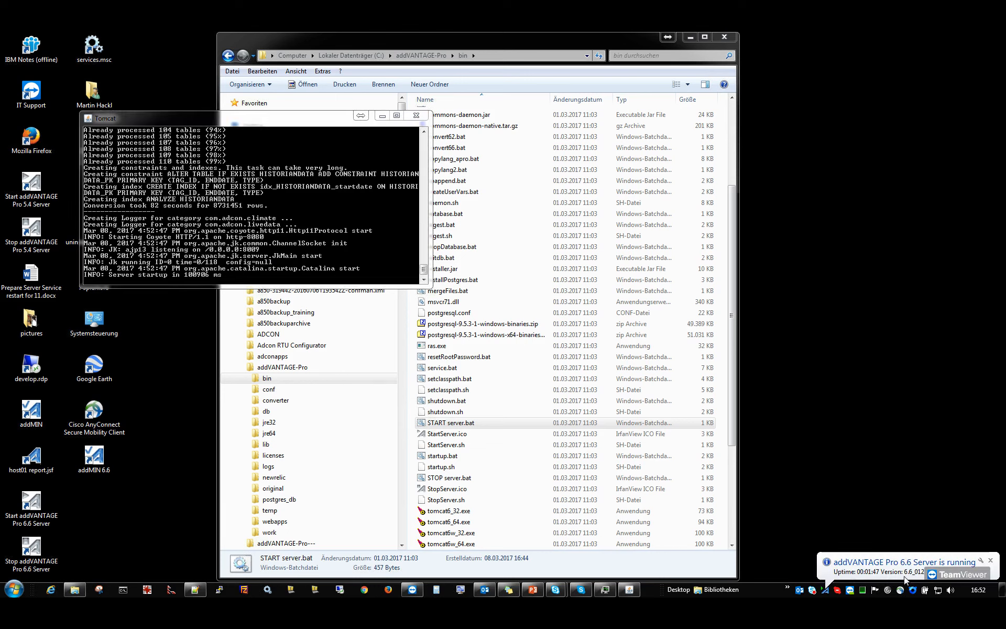
{"action": "left_click", "coordinate": [872, 574]}
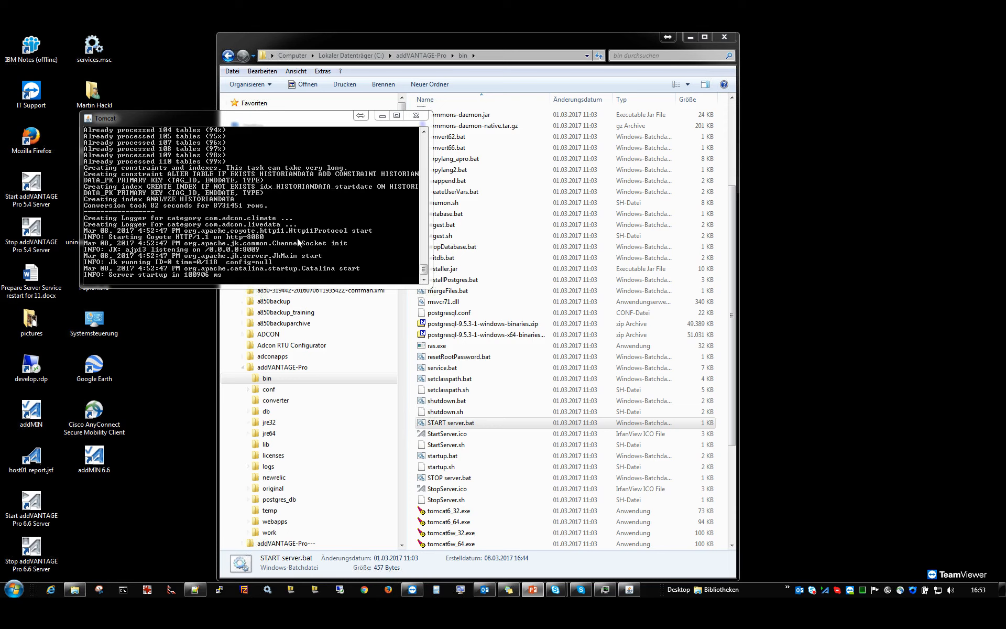
Stop the addVANTAGE Pro 6.6 server through addTray and start it again from there.
{"action": "left_click", "coordinate": [239, 228]}
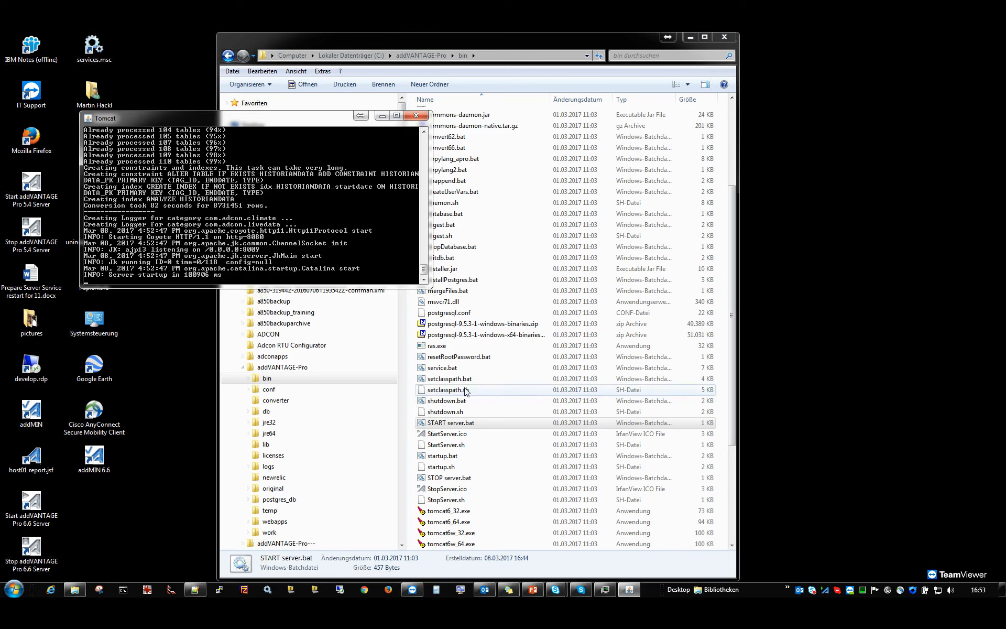
{"action": "right_click", "coordinate": [824, 590]}
{"action": "left_click", "coordinate": [792, 561]}
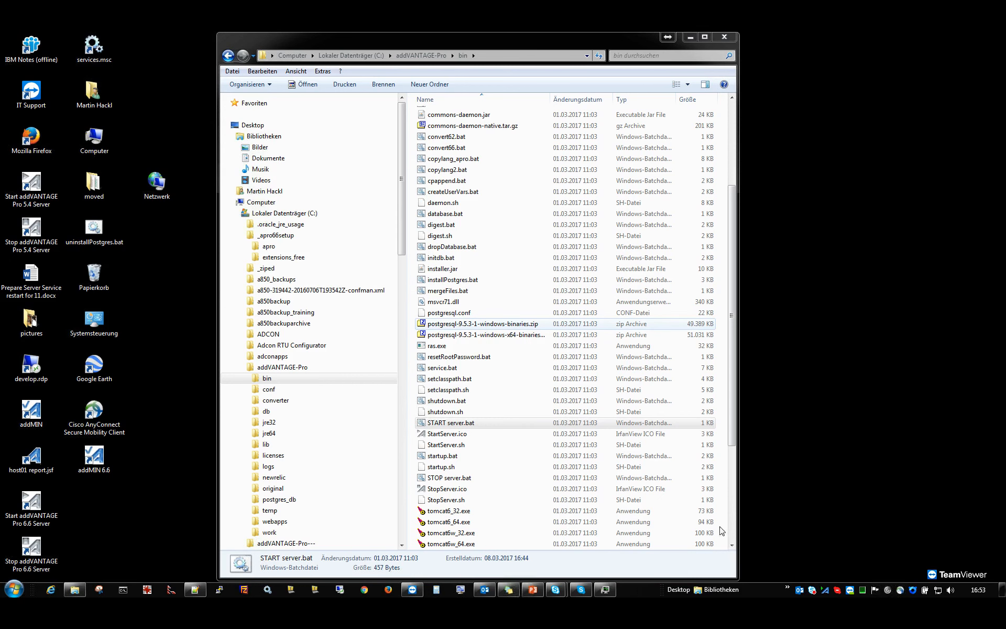
{"action": "right_click", "coordinate": [825, 590]}
{"action": "left_click", "coordinate": [800, 548]}
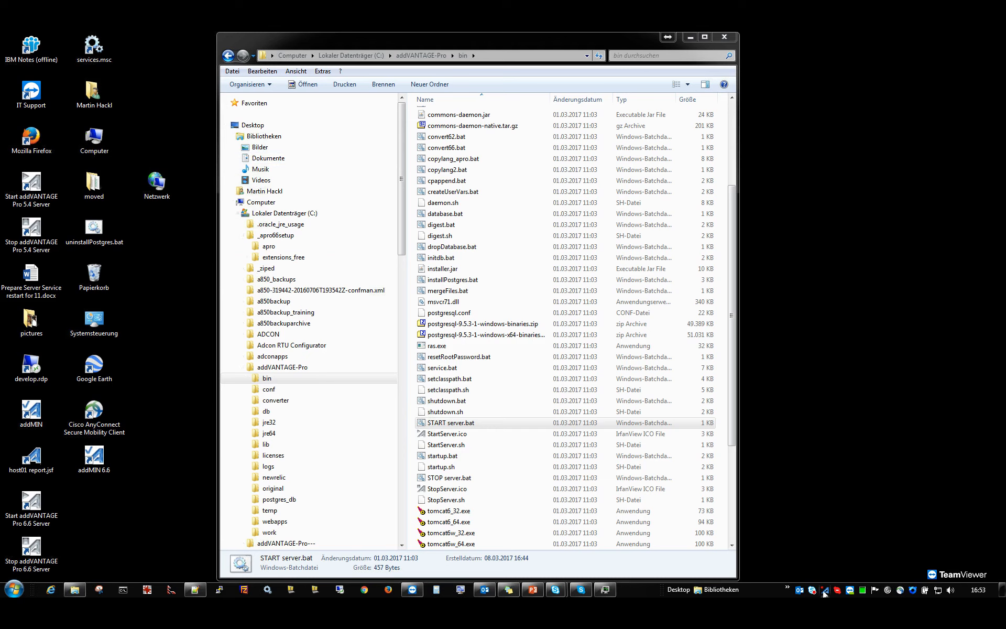
{"action": "mouse_move", "coordinate": [824, 593]}
Open services.msc, examine the status of the AdconAPro6 and AdconPostgreSQL services and close the Services window.
{"action": "double_click", "coordinate": [94, 53]}
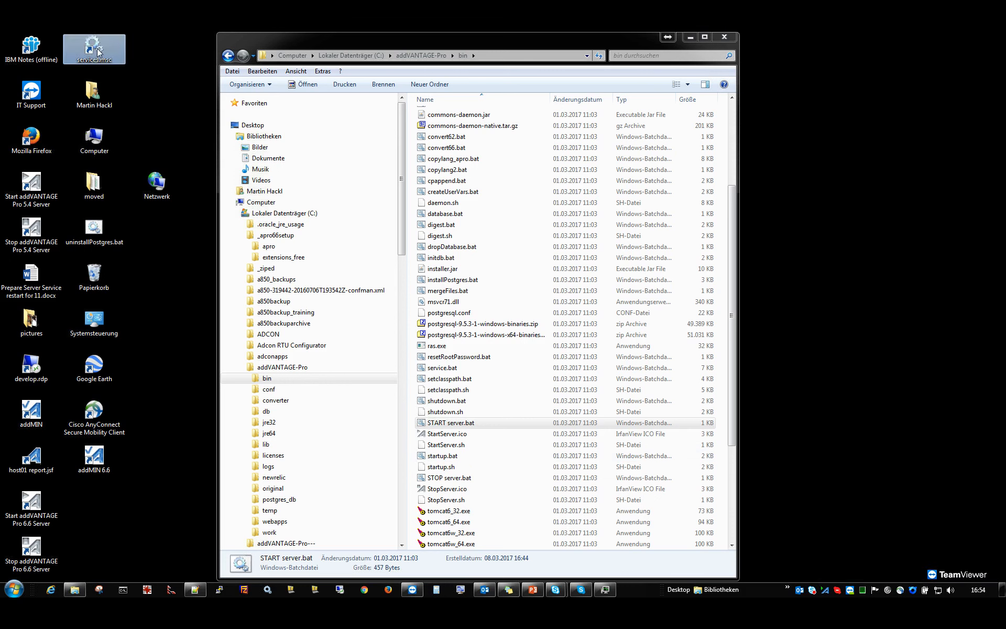
{"action": "left_click", "coordinate": [277, 169]}
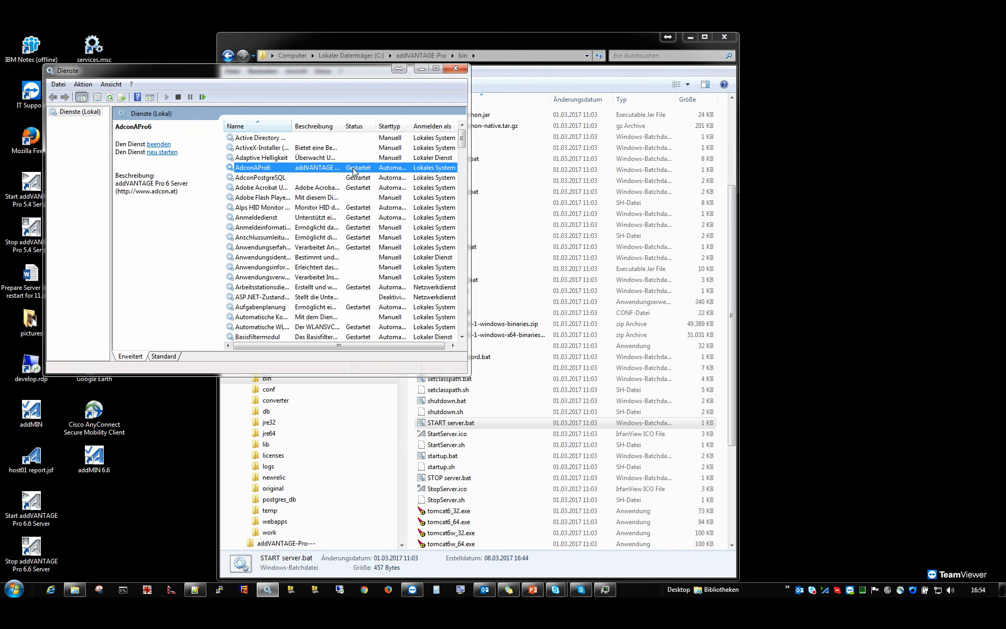
{"action": "left_click", "coordinate": [271, 178]}
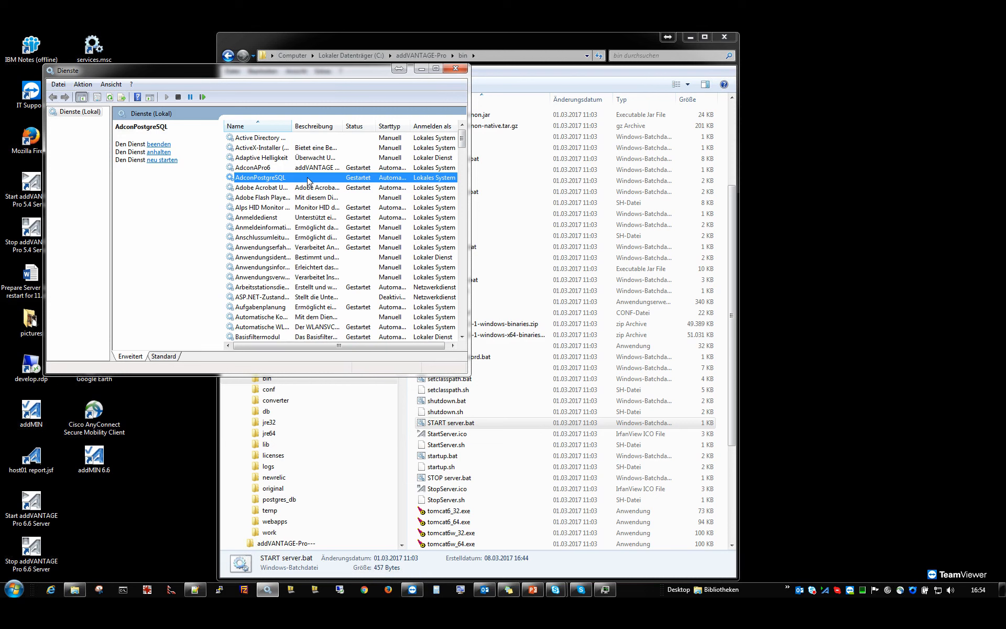
{"action": "left_click", "coordinate": [455, 69]}
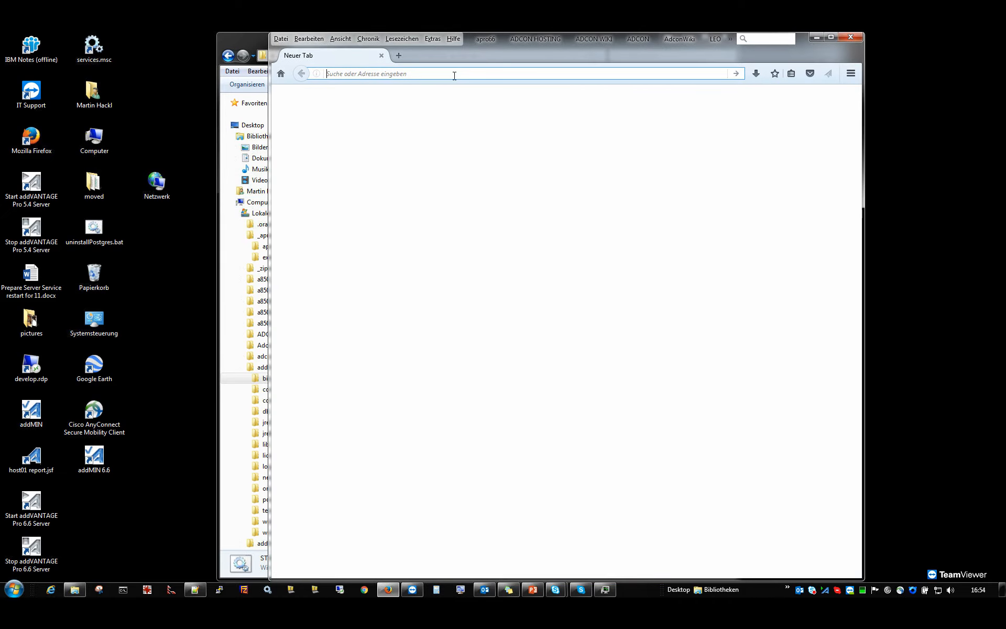
Open the addVANTAGE Pro login page at localhost:8080 in Firefox and enter the browser's master password.
{"action": "type", "text": "localhost/"}
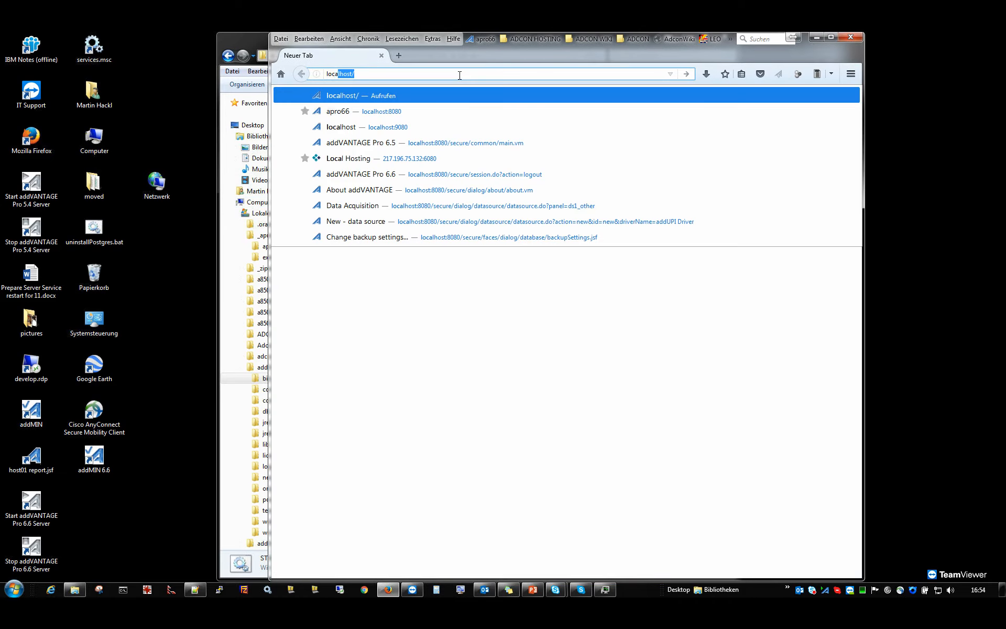
{"action": "key", "text": "Return"}
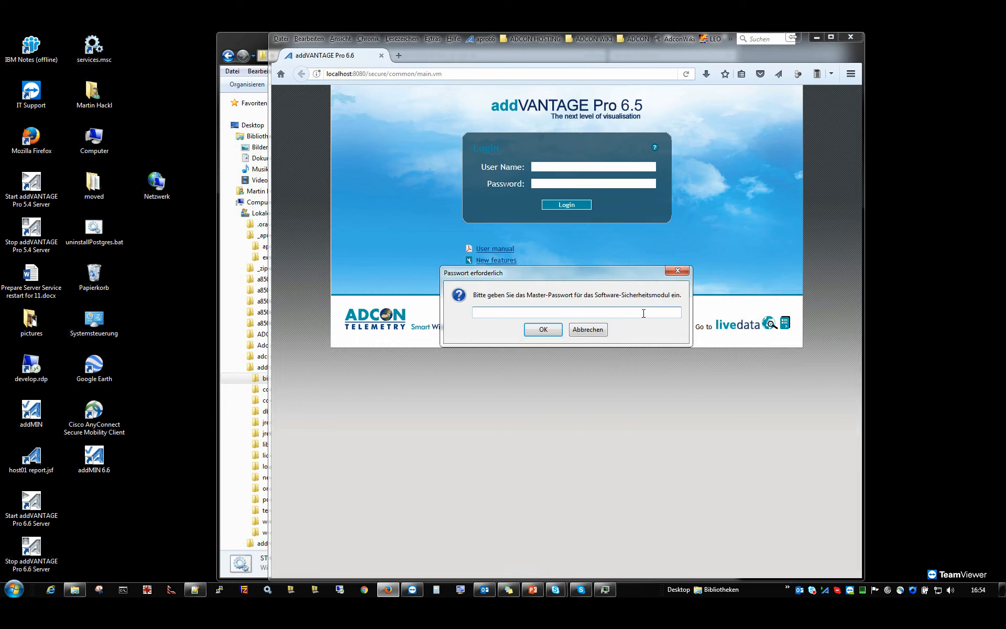
{"action": "type", "text": "**********"}
{"action": "key", "text": "Return"}
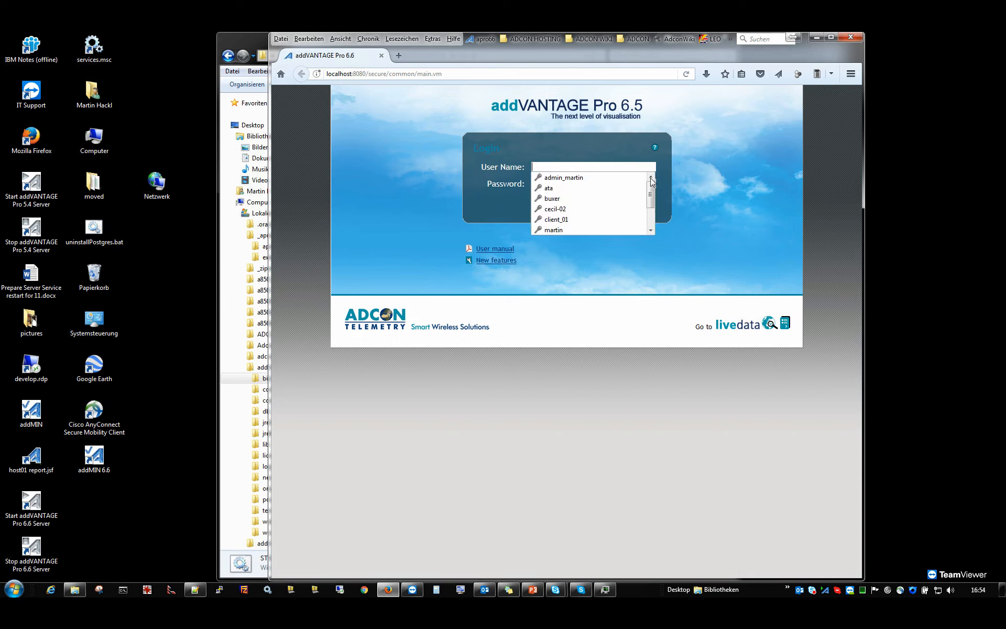
Log in to addVANTAGE Pro with the user name root and the account password.
{"action": "left_click", "coordinate": [605, 167]}
{"action": "type", "text": "root"}
{"action": "key", "text": "Tab"}
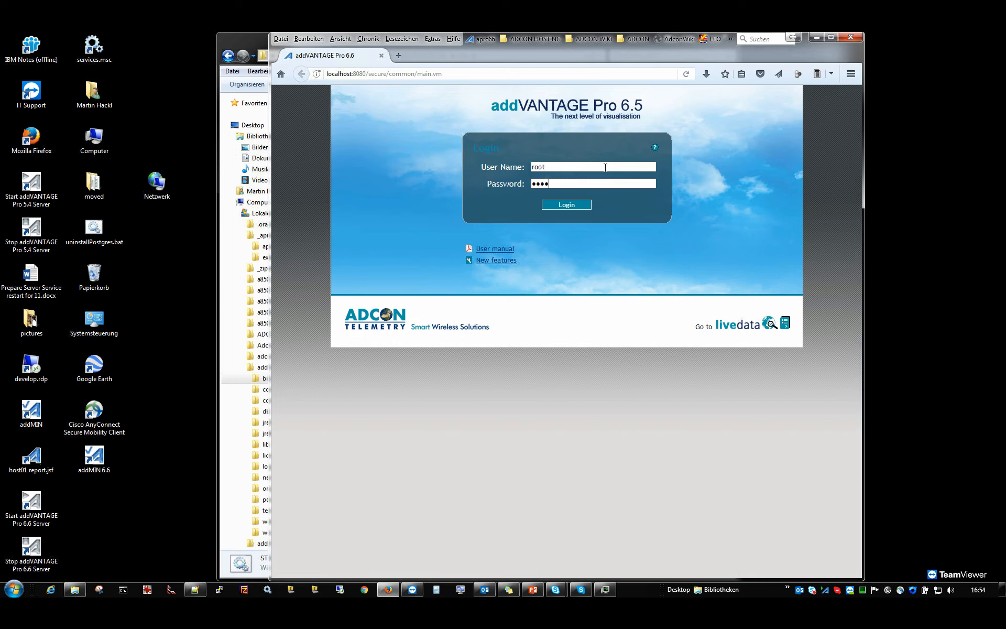
{"action": "left_click", "coordinate": [563, 208]}
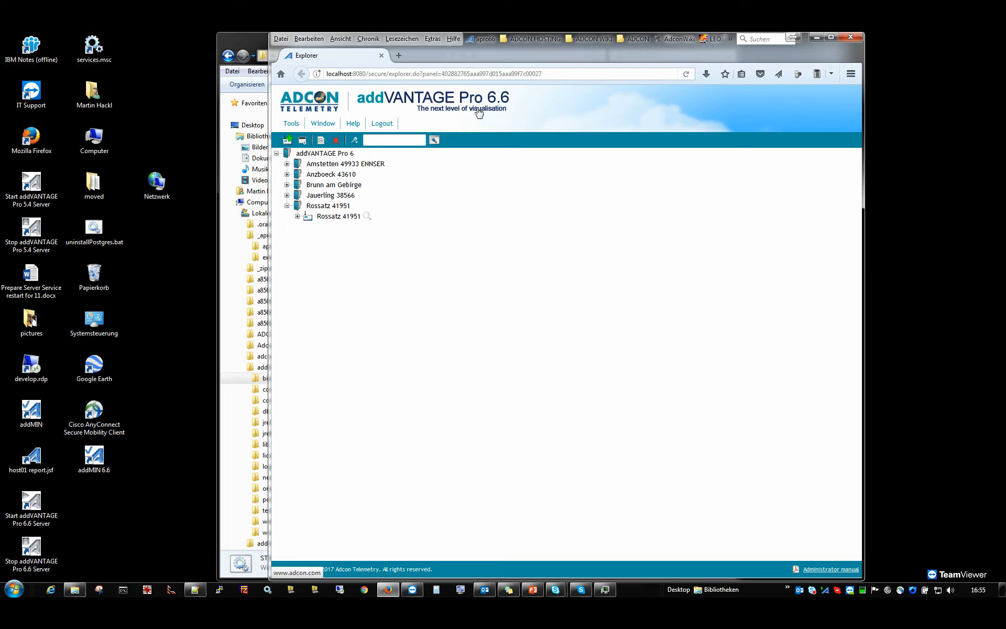
Review the database backup settings, close them without changes and log out of addVANTAGE Pro.
{"action": "left_click", "coordinate": [296, 128]}
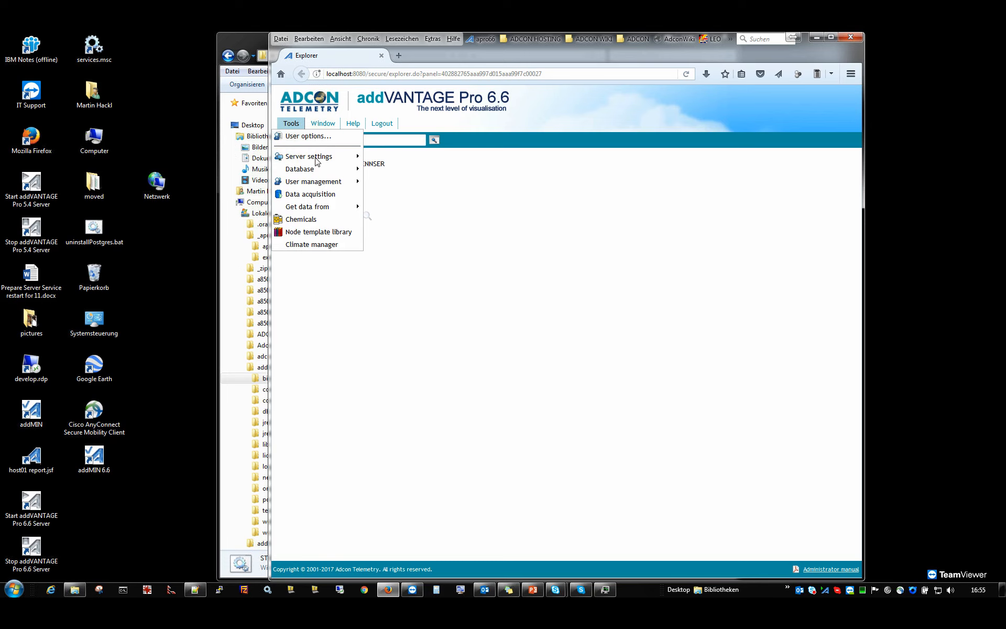
{"action": "mouse_move", "coordinate": [315, 158]}
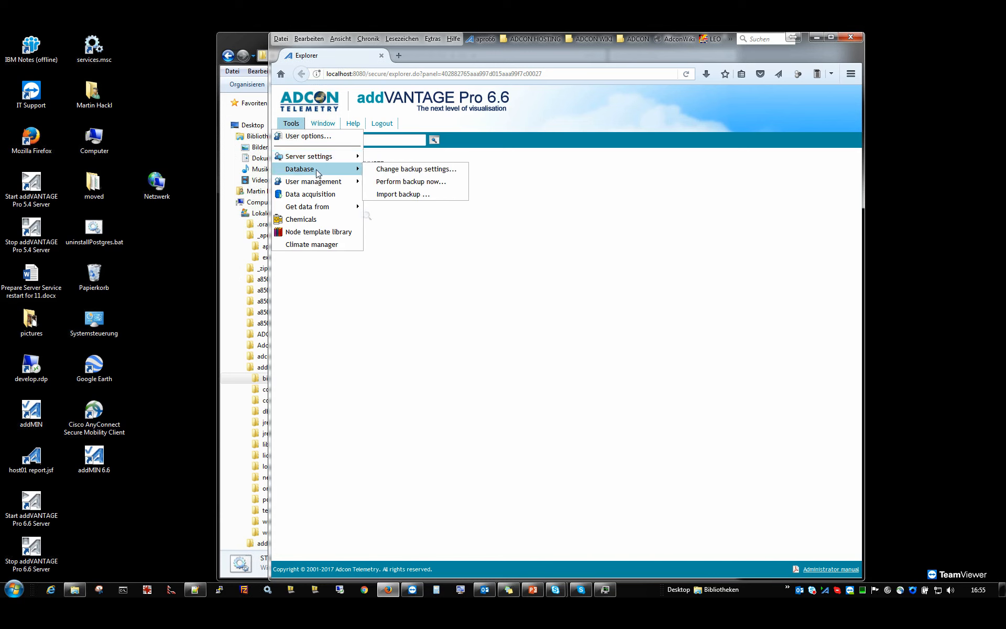
{"action": "left_click", "coordinate": [397, 170]}
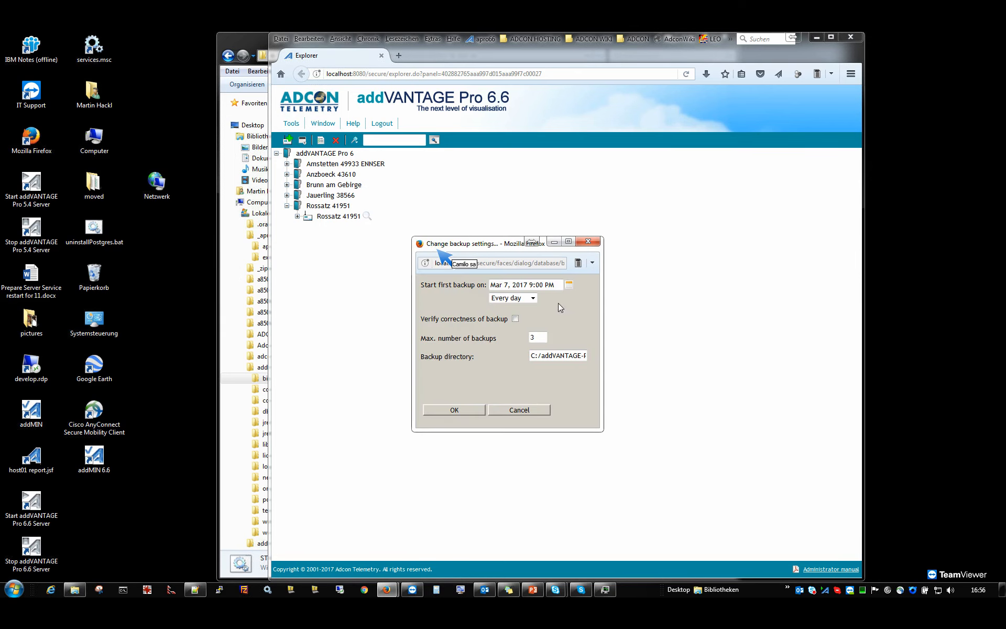
{"action": "left_click", "coordinate": [588, 242]}
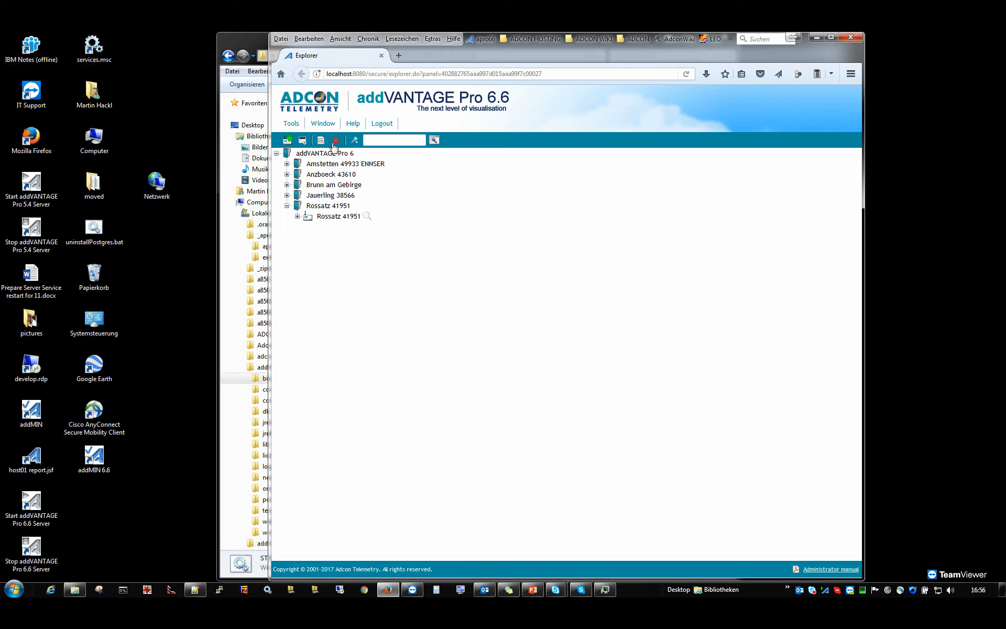
{"action": "left_click", "coordinate": [296, 128]}
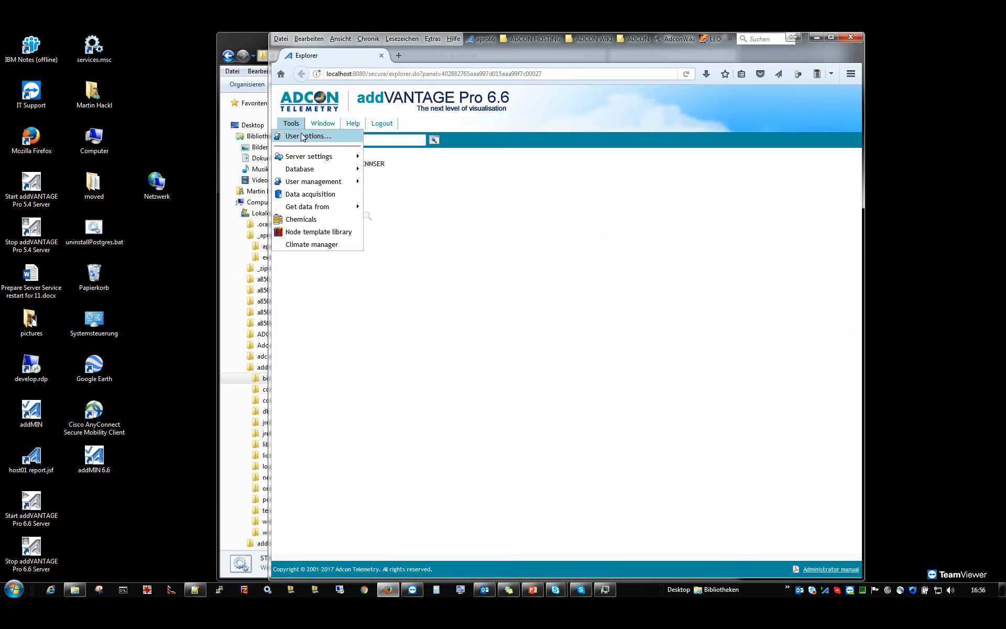
{"action": "left_click", "coordinate": [293, 127]}
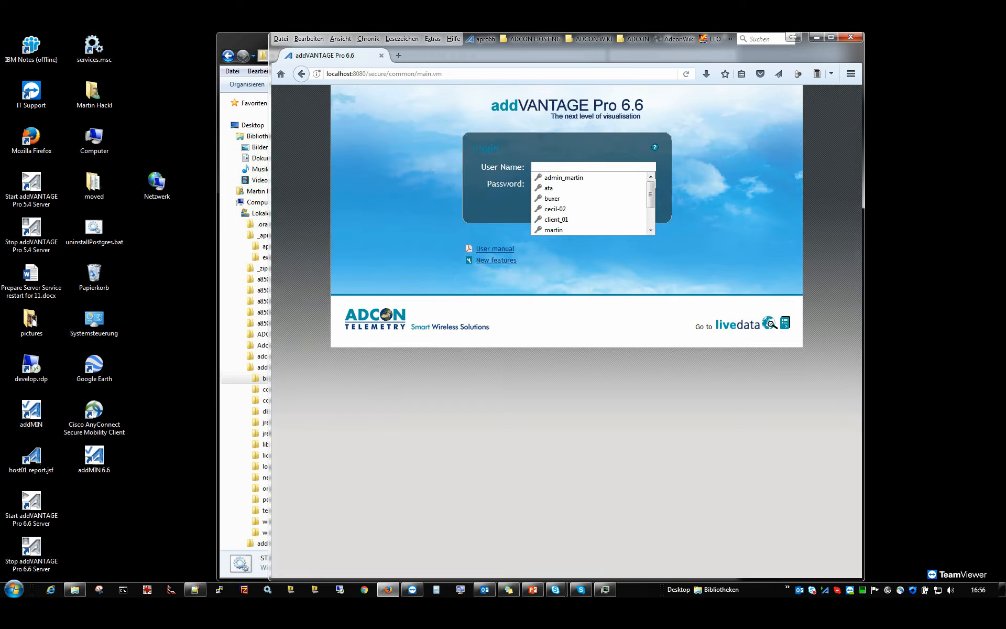
Bring the PowerPoint presentation webinar_apro6.6_install_upgrade.pptx onto this screen and maximize it at the APRO 6.5 vs APRO 6.6 comparison slide.
{"action": "key", "text": "super+shift+q"}
{"action": "left_click_drag", "start_coordinate": [1005, 98], "coordinate": [639, 92]}
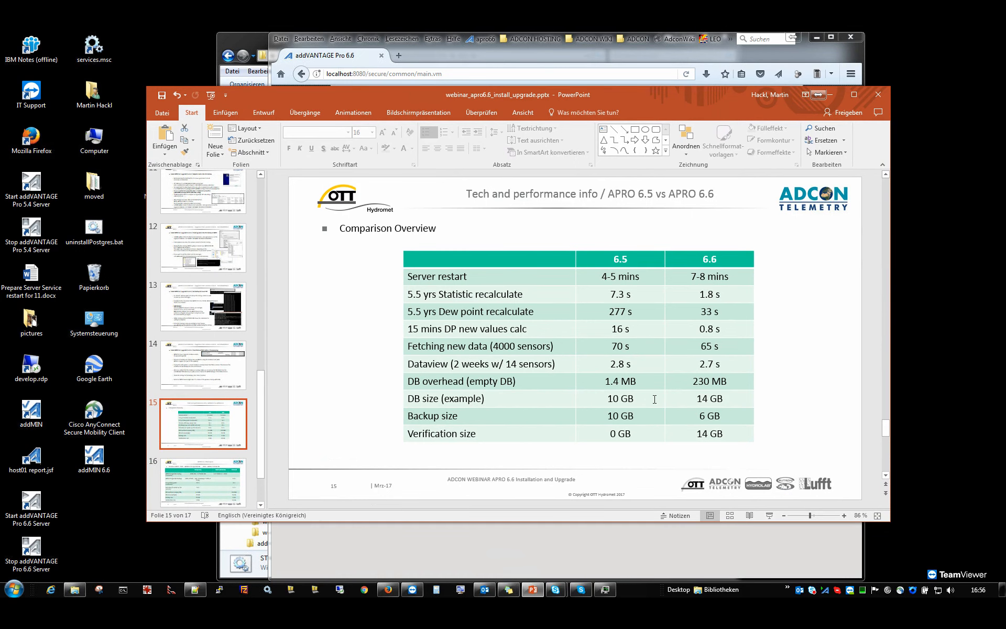
{"action": "double_click", "coordinate": [696, 92]}
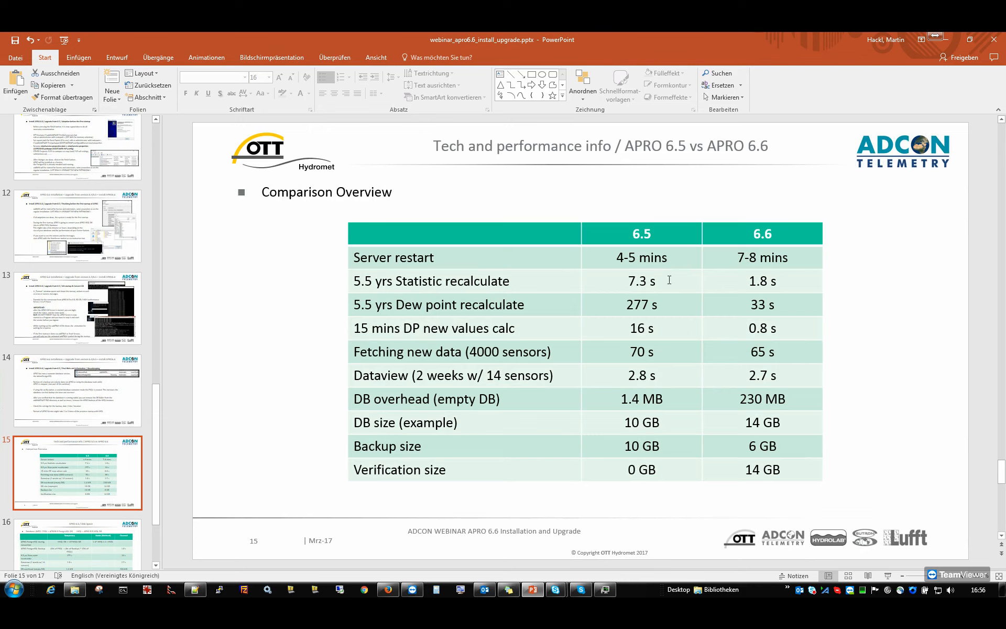